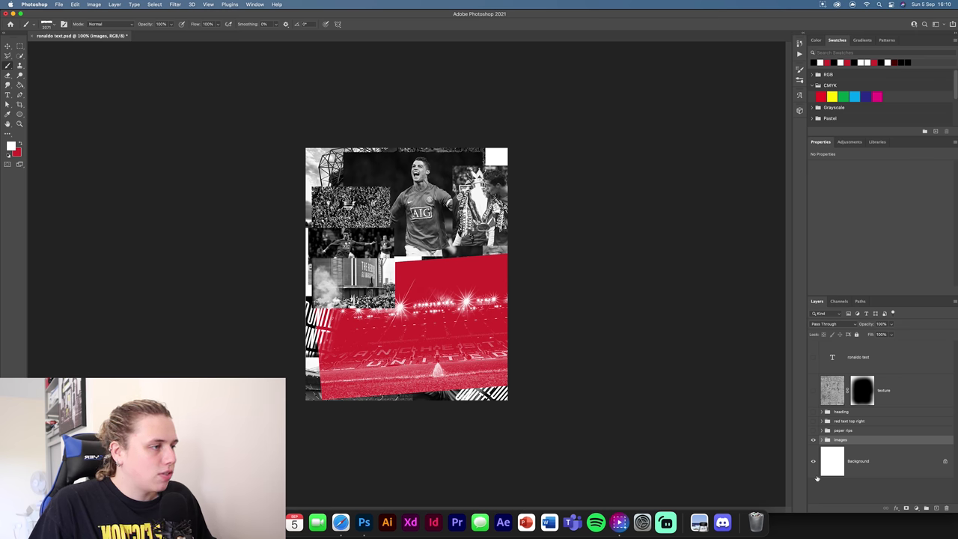
Hide the images group and preview the ronaldo text layer on its own before hiding it again.
{"action": "left_click", "coordinate": [813, 440]}
{"action": "left_click", "coordinate": [823, 357]}
{"action": "left_click", "coordinate": [813, 359]}
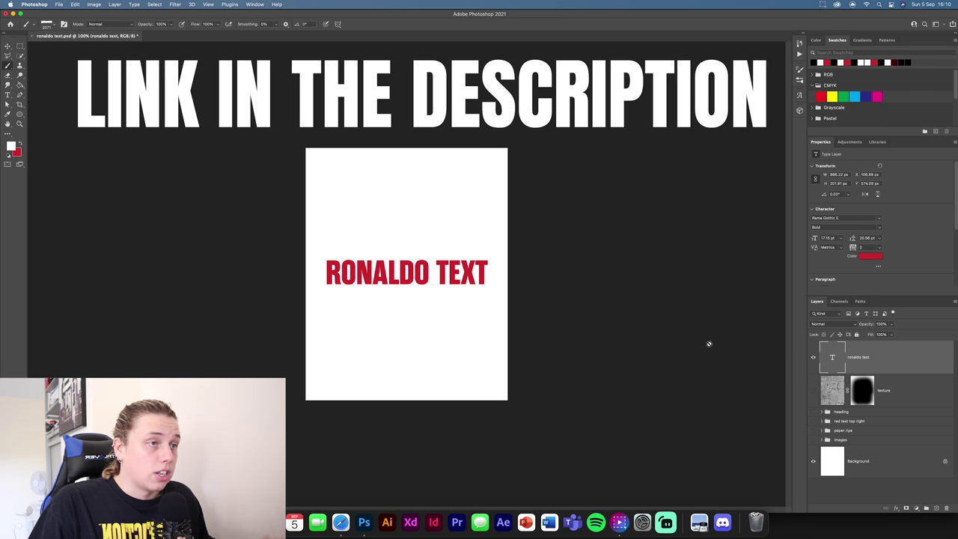
{"action": "left_click", "coordinate": [813, 358]}
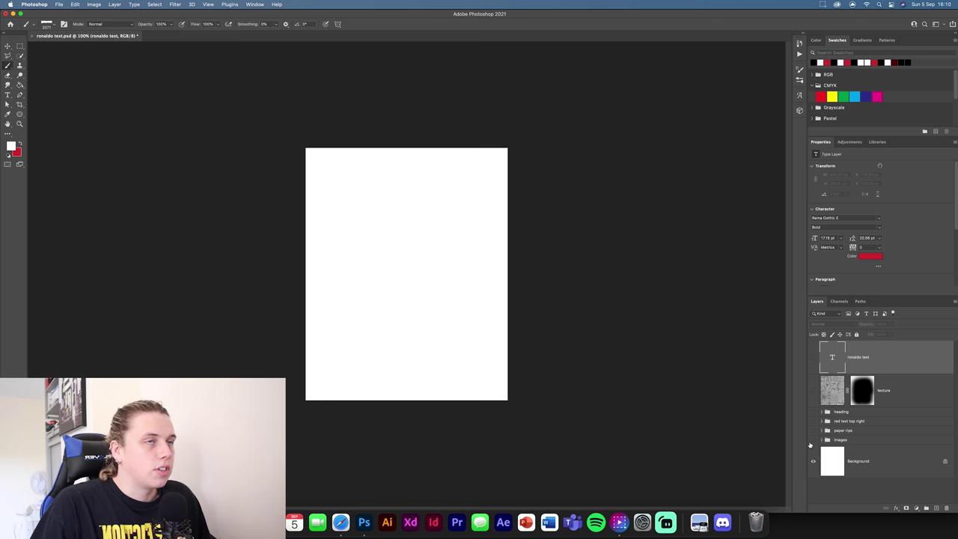
Create a new 1080 x 1350 px document at 300 pixels/centimeter in RGB Color with white background contents.
{"action": "right_click", "coordinate": [151, 37]}
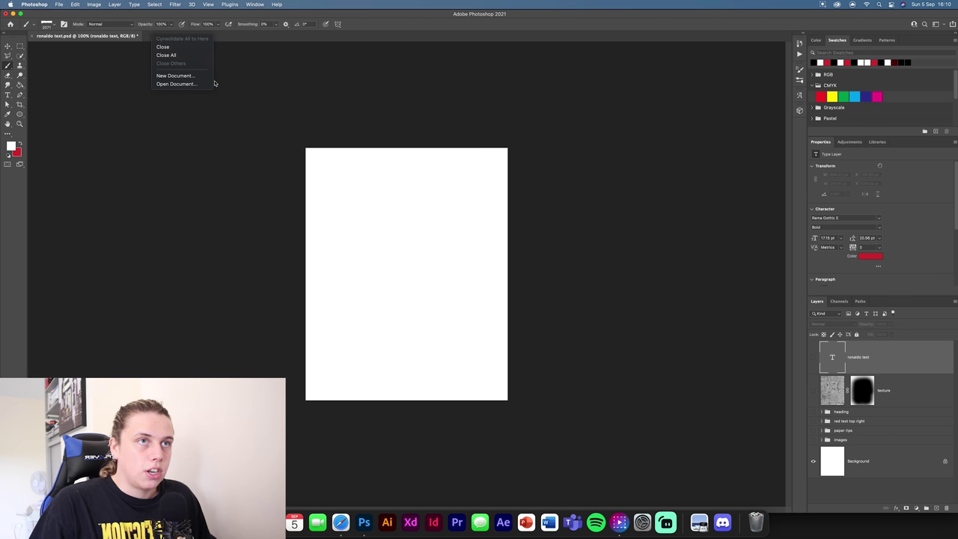
{"action": "left_click", "coordinate": [190, 75]}
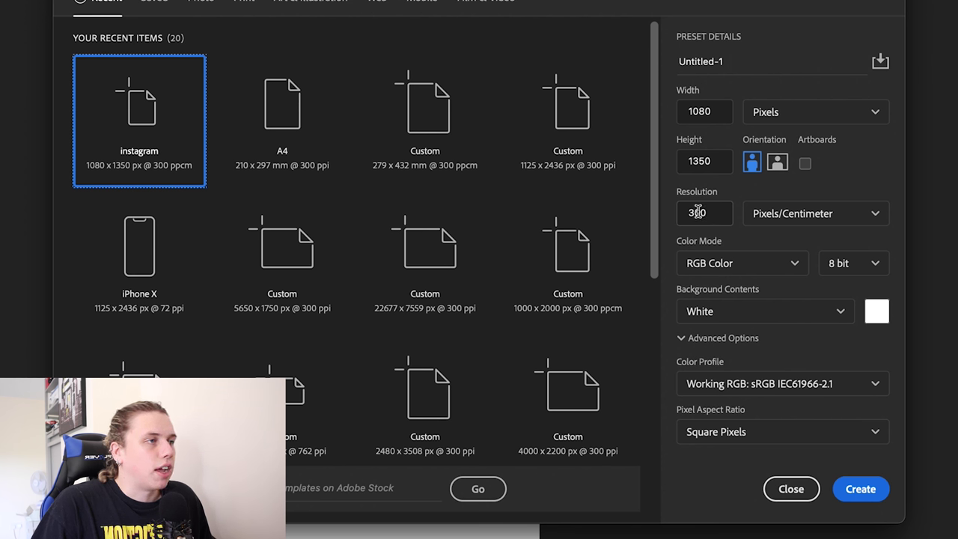
{"action": "key", "text": "Return"}
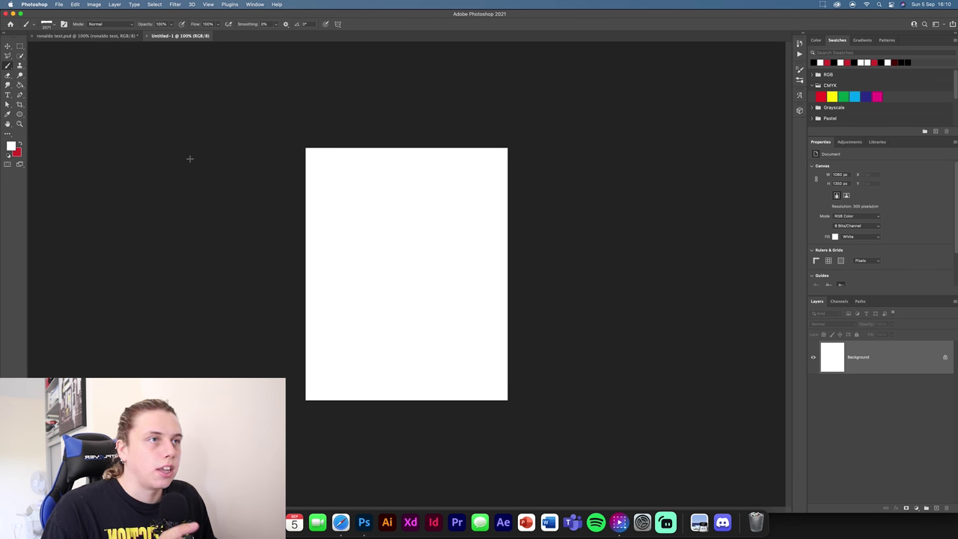
Show the images group in ronaldo text.psd and copy the group into the Untitled-1 document.
{"action": "left_click", "coordinate": [116, 36]}
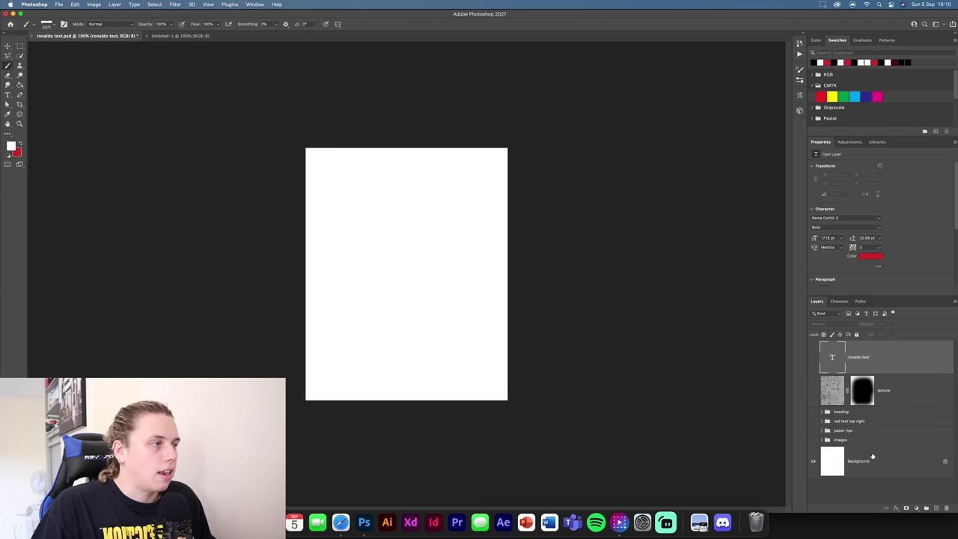
{"action": "left_click", "coordinate": [843, 441]}
{"action": "left_click", "coordinate": [814, 441]}
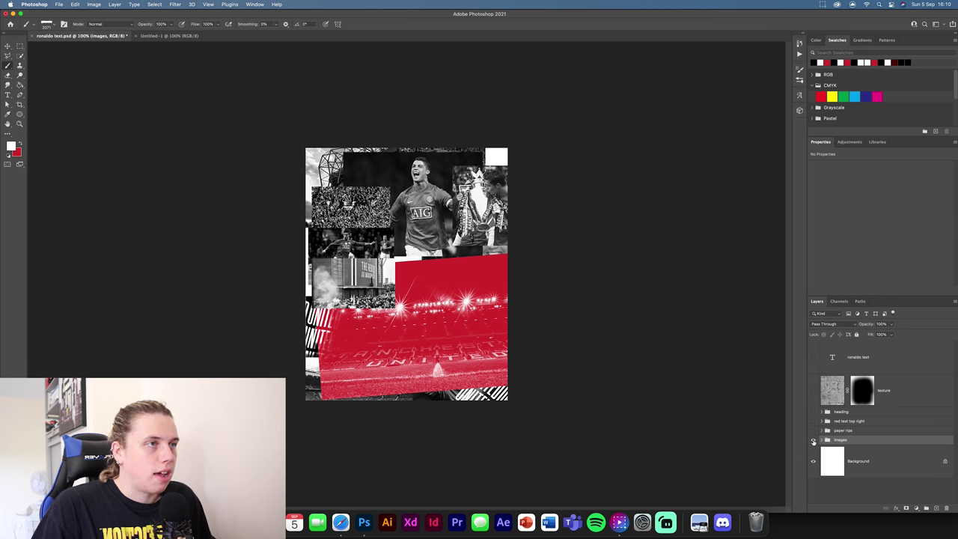
{"action": "left_click", "coordinate": [814, 441]}
{"action": "left_click", "coordinate": [813, 441]}
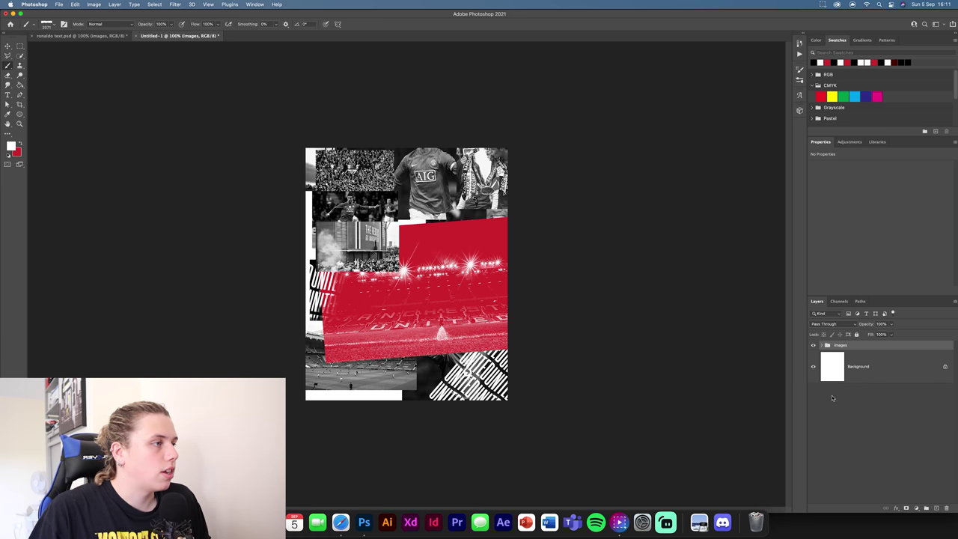
Expand the images group and hide its layers one after another from layer 13 down to layer 4.
{"action": "left_click", "coordinate": [822, 345]}
{"action": "left_click", "coordinate": [813, 366]}
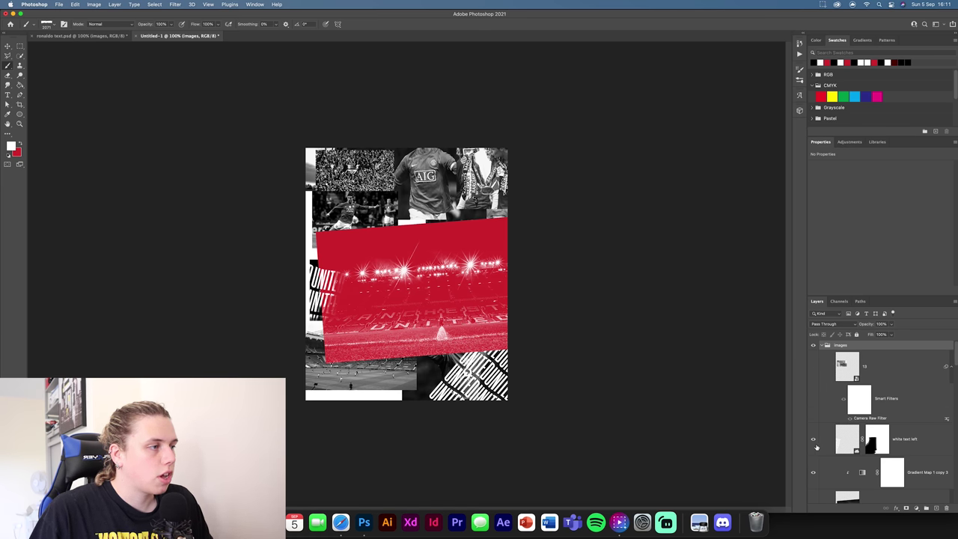
{"action": "left_click", "coordinate": [813, 438]}
{"action": "scroll", "coordinate": [818, 425], "scroll_direction": "down", "scroll_amount": 2}
{"action": "left_click", "coordinate": [813, 449]}
{"action": "scroll", "coordinate": [813, 449], "scroll_direction": "down", "scroll_amount": 2}
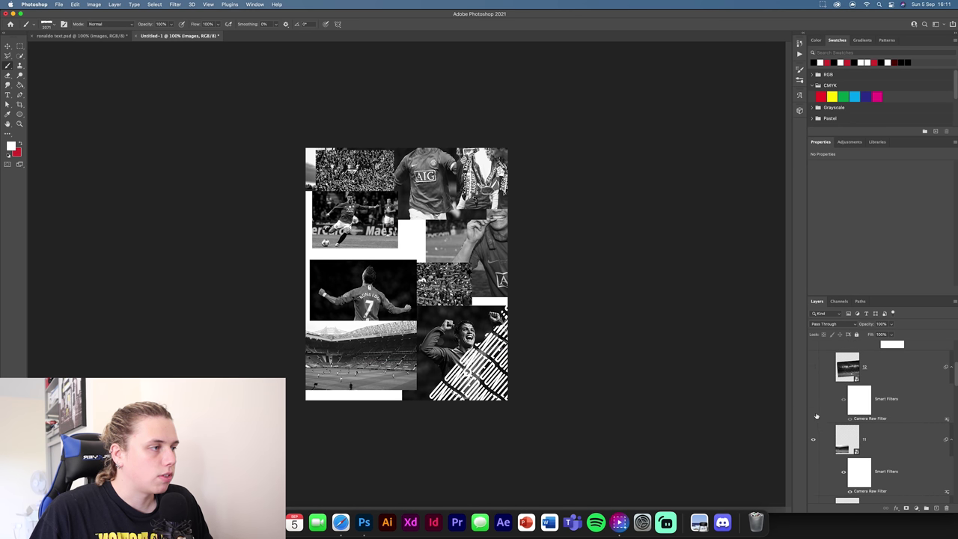
{"action": "left_click", "coordinate": [814, 442]}
{"action": "scroll", "coordinate": [814, 442], "scroll_direction": "down", "scroll_amount": 2}
{"action": "left_click", "coordinate": [814, 467]}
{"action": "left_click", "coordinate": [813, 467]}
{"action": "scroll", "coordinate": [813, 457], "scroll_direction": "down", "scroll_amount": 2}
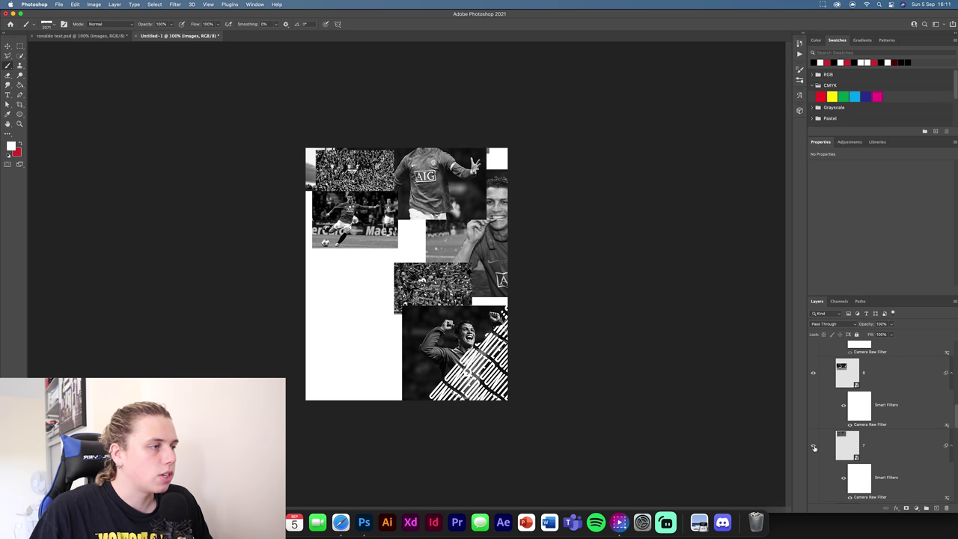
{"action": "left_click", "coordinate": [814, 447]}
{"action": "left_click", "coordinate": [814, 445]}
{"action": "scroll", "coordinate": [814, 445], "scroll_direction": "down", "scroll_amount": 2}
{"action": "left_click", "coordinate": [813, 437]}
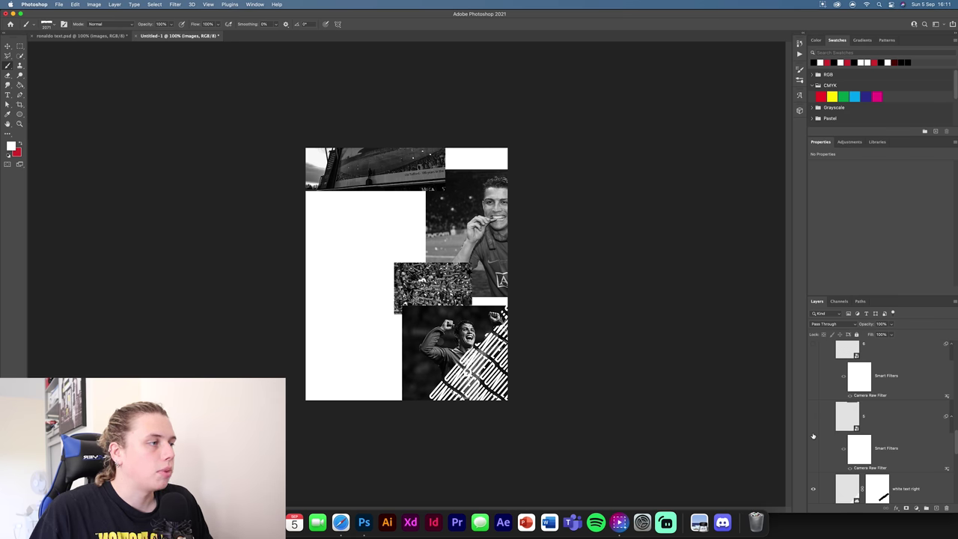
{"action": "scroll", "coordinate": [813, 435], "scroll_direction": "down", "scroll_amount": 2}
{"action": "left_click", "coordinate": [813, 401]}
{"action": "left_click", "coordinate": [813, 432]}
{"action": "scroll", "coordinate": [813, 431], "scroll_direction": "down", "scroll_amount": 2}
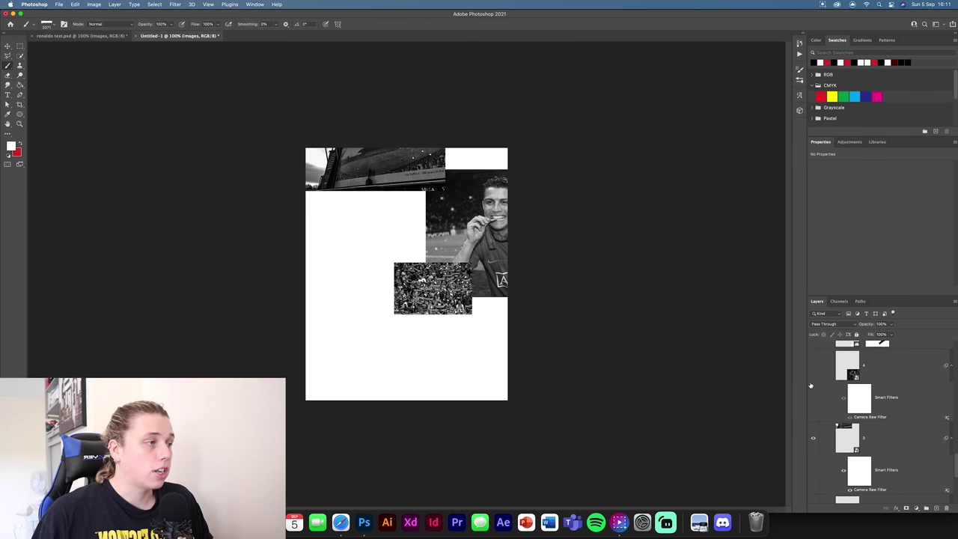
Make the hidden layers of the images group visible again, from layer 4 up to layer 13.
{"action": "left_click", "coordinate": [813, 366]}
{"action": "scroll", "coordinate": [813, 374], "scroll_direction": "up", "scroll_amount": 2}
{"action": "left_click", "coordinate": [813, 454]}
{"action": "left_click", "coordinate": [814, 389]}
{"action": "scroll", "coordinate": [813, 400], "scroll_direction": "up", "scroll_amount": 2}
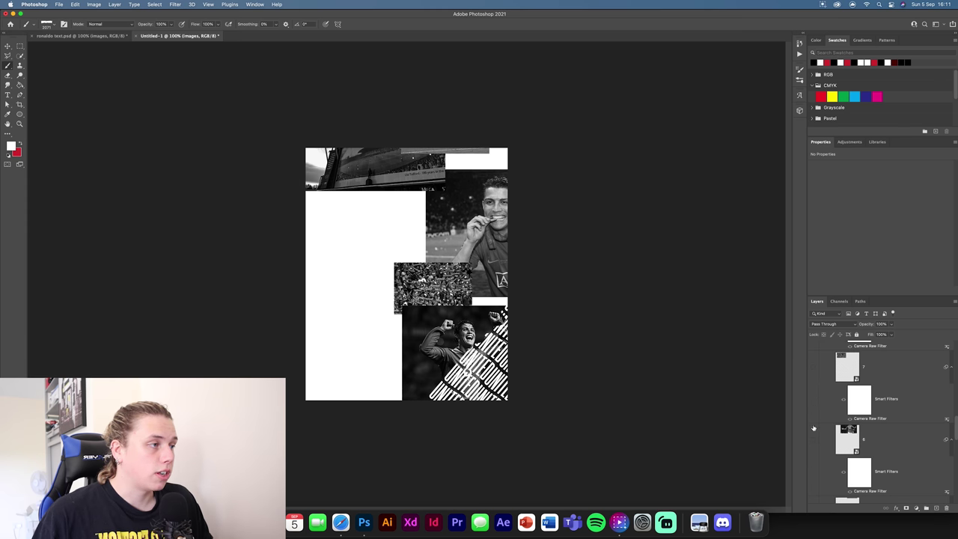
{"action": "left_click", "coordinate": [813, 439]}
{"action": "scroll", "coordinate": [816, 374], "scroll_direction": "up", "scroll_amount": 2}
{"action": "left_click", "coordinate": [821, 422]}
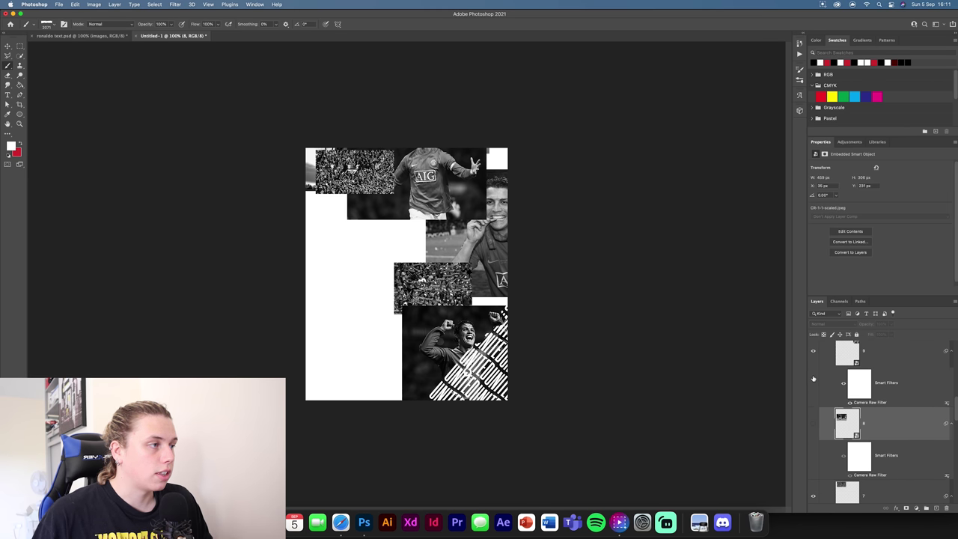
{"action": "left_click", "coordinate": [813, 358]}
{"action": "scroll", "coordinate": [815, 381], "scroll_direction": "up", "scroll_amount": 2}
{"action": "scroll", "coordinate": [812, 391], "scroll_direction": "up", "scroll_amount": 2}
{"action": "left_click", "coordinate": [813, 394]}
{"action": "scroll", "coordinate": [815, 395], "scroll_direction": "up", "scroll_amount": 2}
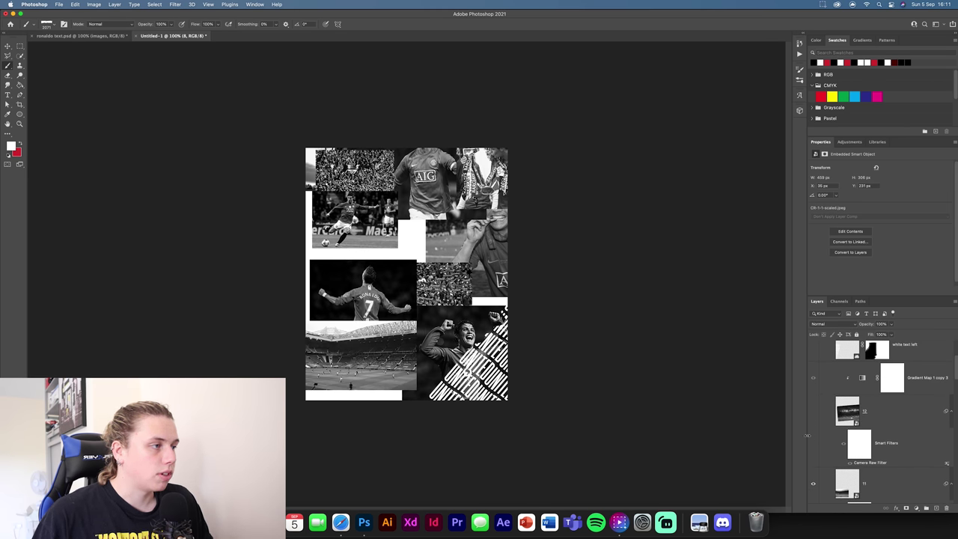
{"action": "left_click", "coordinate": [812, 422]}
{"action": "scroll", "coordinate": [814, 412], "scroll_direction": "up", "scroll_amount": 2}
{"action": "left_click", "coordinate": [814, 409]}
{"action": "scroll", "coordinate": [815, 388], "scroll_direction": "up", "scroll_amount": 2}
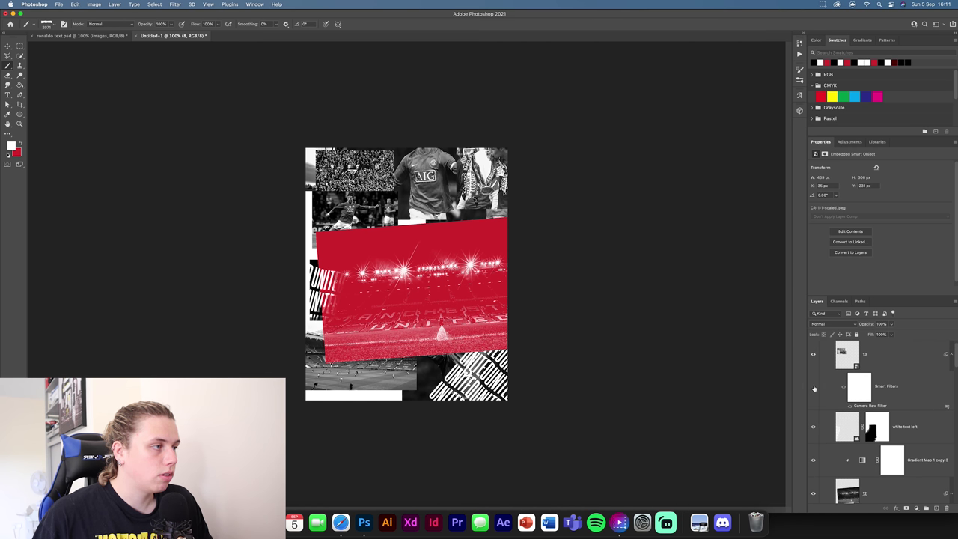
{"action": "left_click", "coordinate": [813, 387]}
Free Transform the whole images group and move it down the canvas to about X 537.5 px, Y 875 px.
{"action": "key", "text": "super+t"}
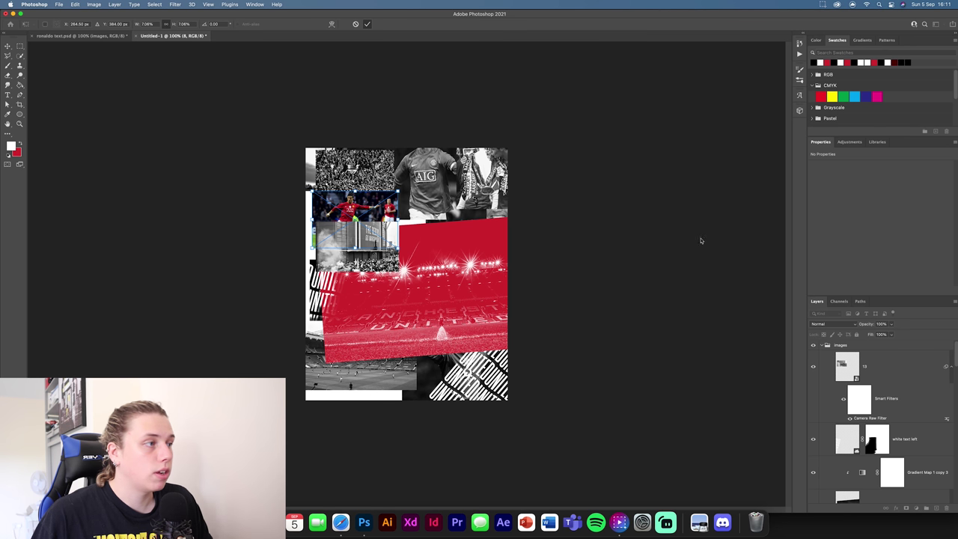
{"action": "key", "text": "Escape"}
{"action": "left_click", "coordinate": [840, 344]}
{"action": "key", "text": "super+t"}
{"action": "left_click_drag", "start_coordinate": [445, 263], "coordinate": [447, 305]}
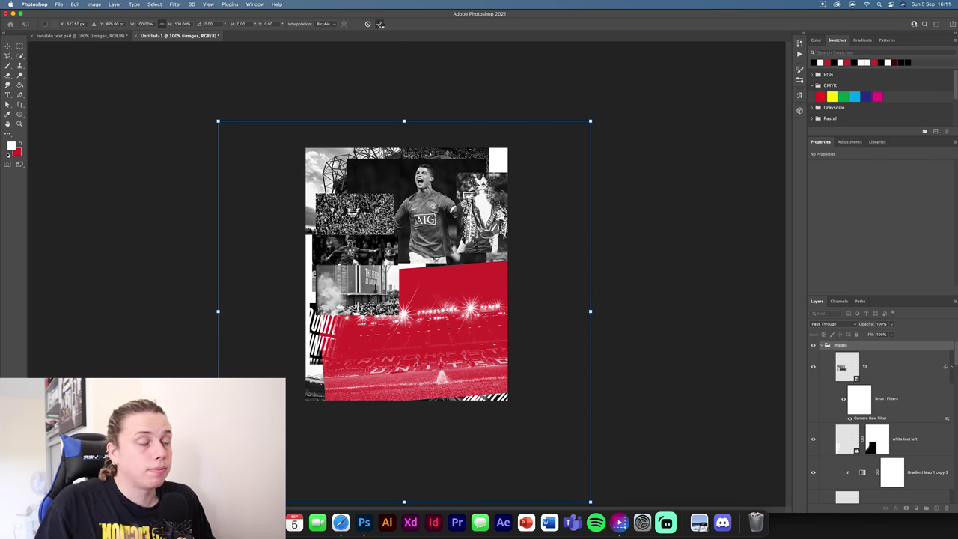
{"action": "key", "text": "b"}
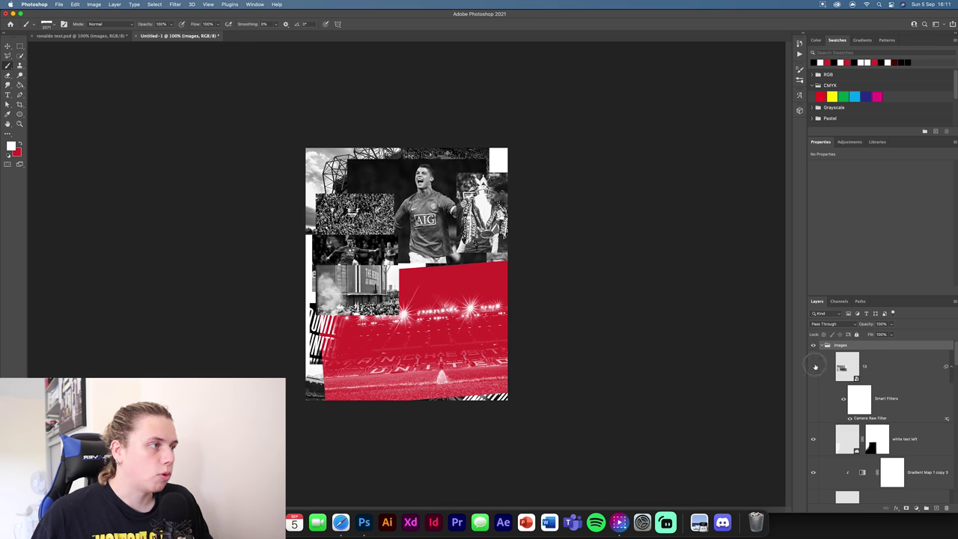
Hide all layers above layer 3 in the images group, including white text right and layer 4.
{"action": "scroll", "coordinate": [814, 366], "scroll_direction": "down", "scroll_amount": 6}
{"action": "scroll", "coordinate": [813, 376], "scroll_direction": "down", "scroll_amount": 5}
{"action": "scroll", "coordinate": [813, 404], "scroll_direction": "down", "scroll_amount": 4}
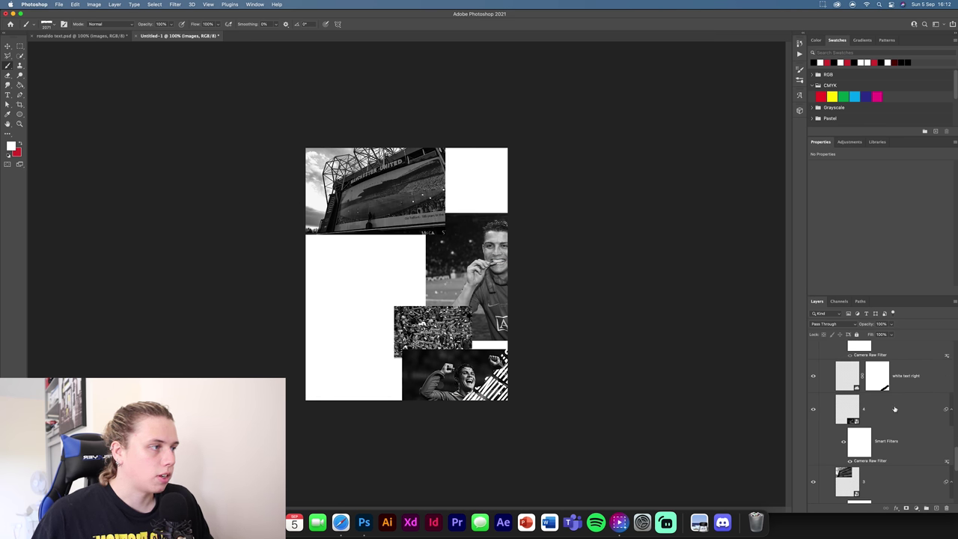
{"action": "left_click", "coordinate": [812, 375]}
{"action": "left_click", "coordinate": [812, 409]}
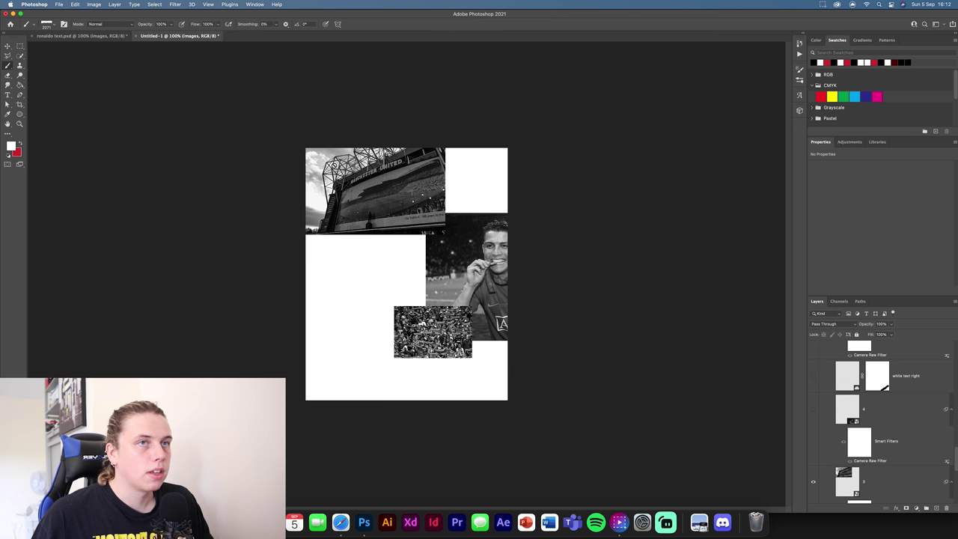
Select the stadium photo on layer 3 and add a layer mask to it.
{"action": "key", "text": "v"}
{"action": "left_click", "coordinate": [380, 187]}
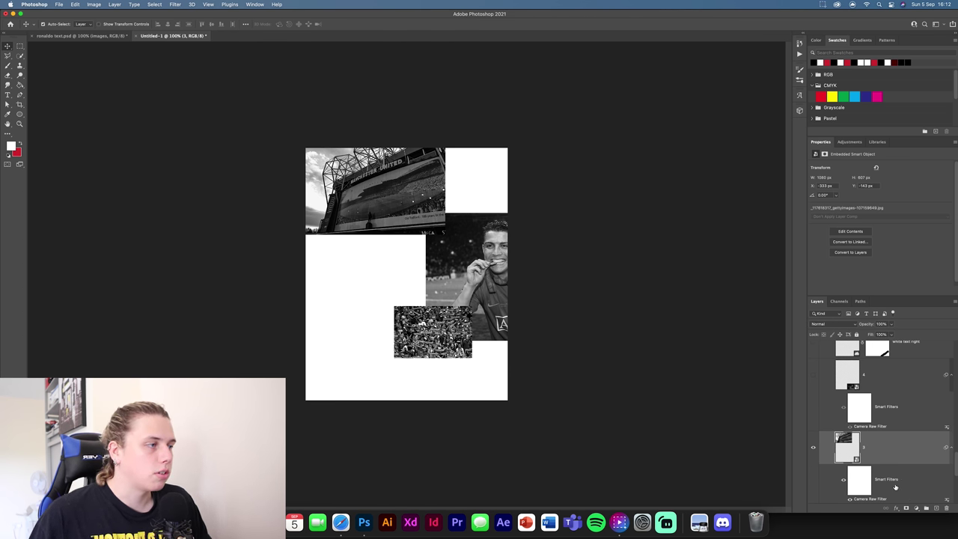
{"action": "left_click", "coordinate": [906, 508]}
Switch to the Brush tool with the Torn Paper Brushes tip and set its size to 700 px.
{"action": "left_click", "coordinate": [7, 65]}
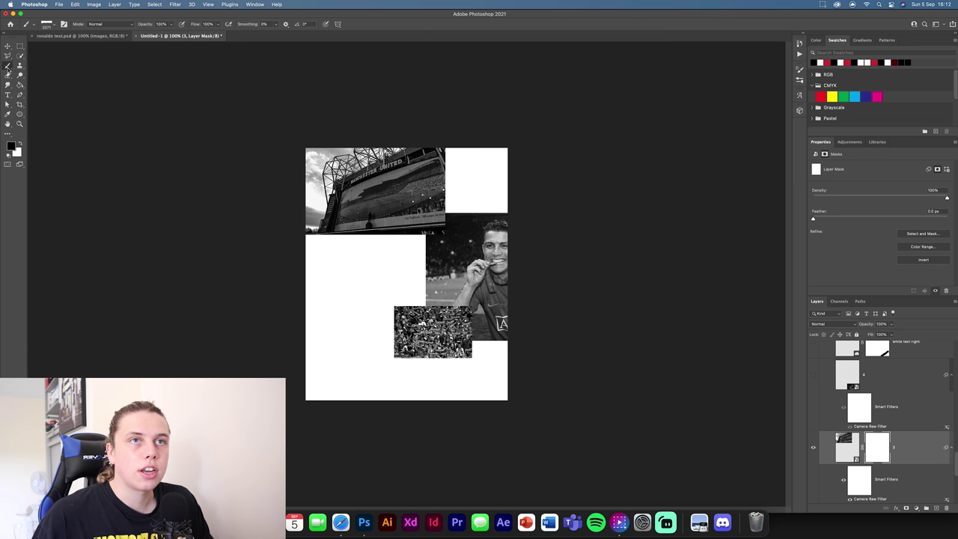
{"action": "left_click", "coordinate": [46, 24]}
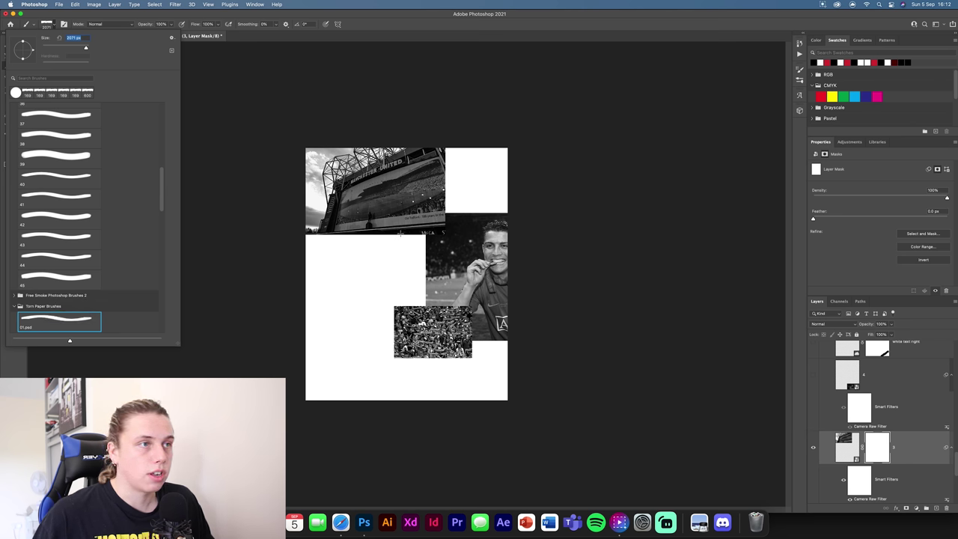
{"action": "left_click", "coordinate": [78, 48]}
{"action": "left_click", "coordinate": [56, 23]}
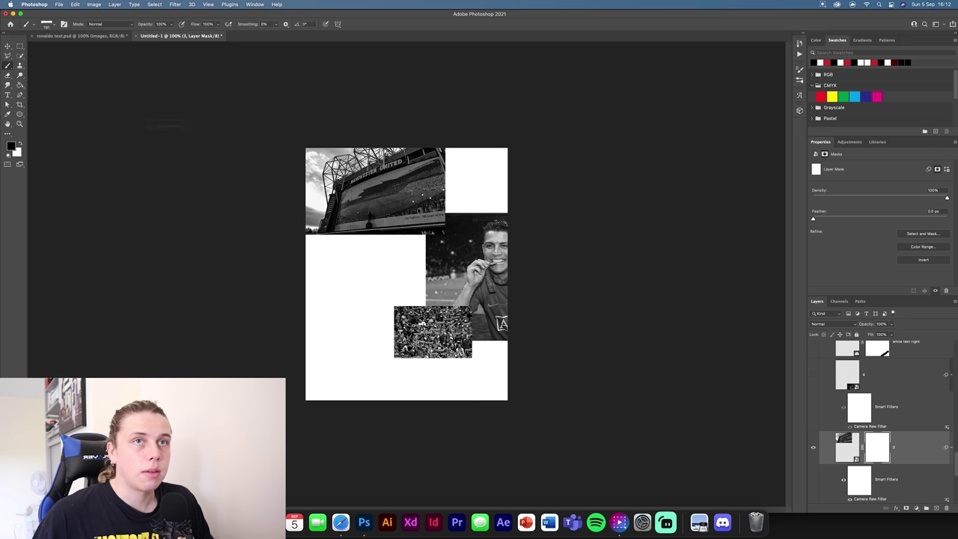
{"action": "left_click", "coordinate": [47, 24]}
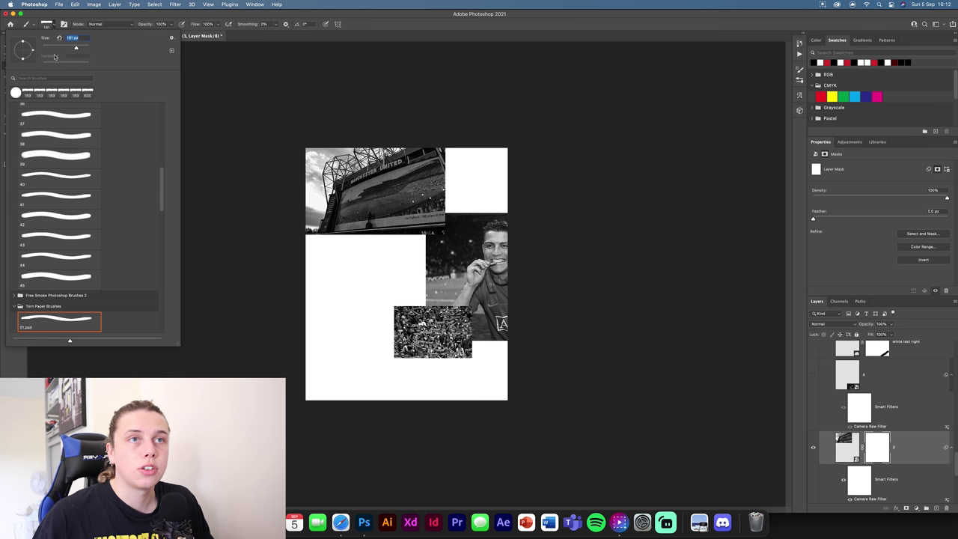
{"action": "left_click_drag", "start_coordinate": [80, 48], "coordinate": [80, 48]}
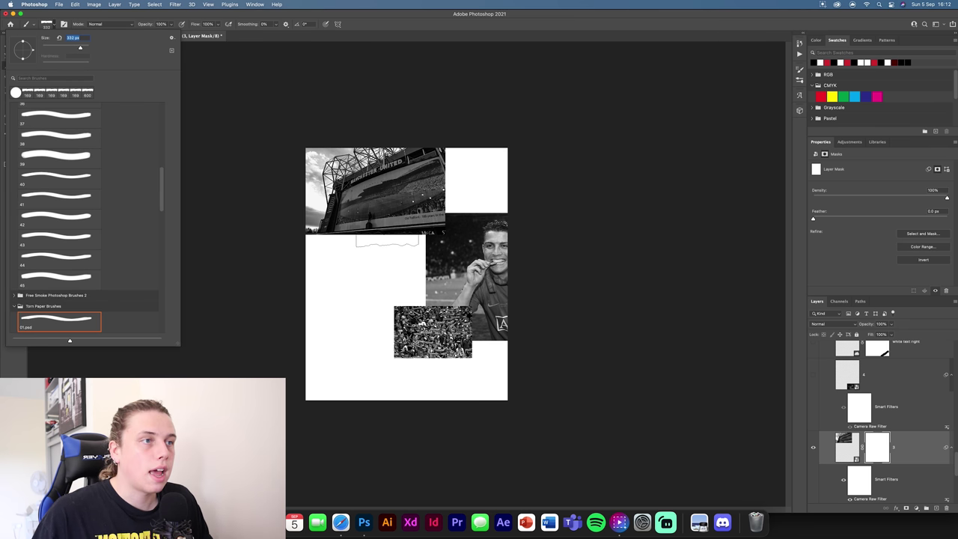
{"action": "type", "text": "10"}
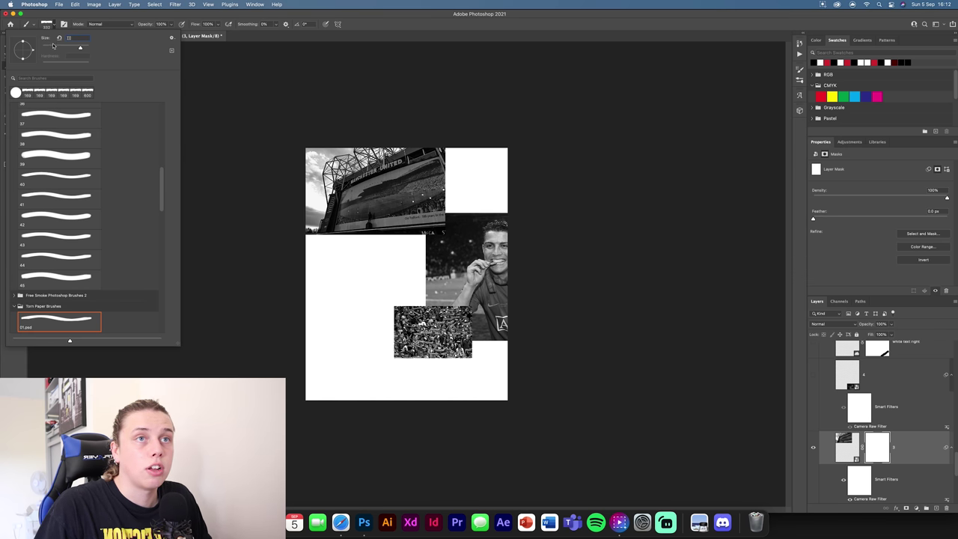
{"action": "type", "text": "0"}
{"action": "key", "text": "Return"}
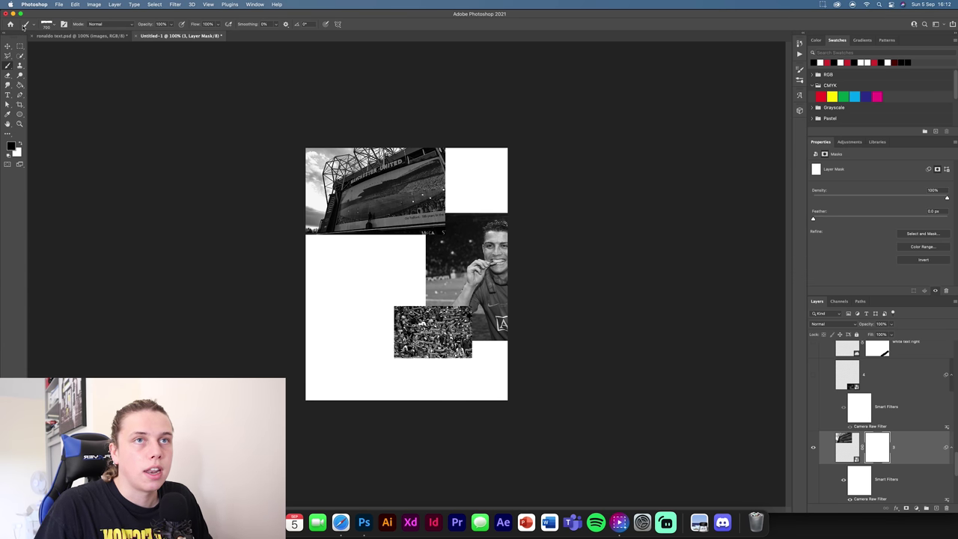
Rotate the torn-paper brush to about 19° and paint black on the mask to tear the stadium photo's lower edge.
{"action": "left_click", "coordinate": [64, 24]}
{"action": "left_click_drag", "start_coordinate": [785, 153], "coordinate": [784, 147]}
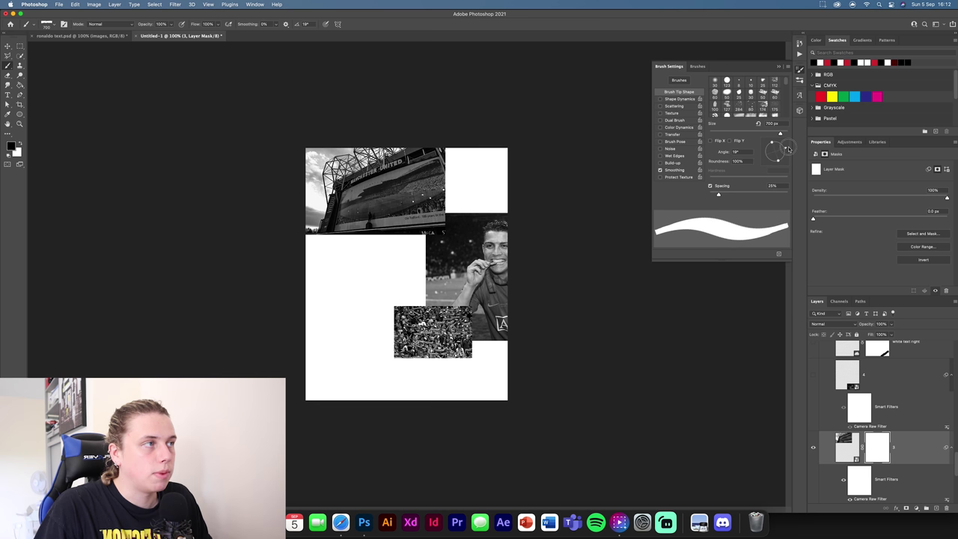
{"action": "left_click", "coordinate": [406, 219]}
{"action": "left_click", "coordinate": [402, 213]}
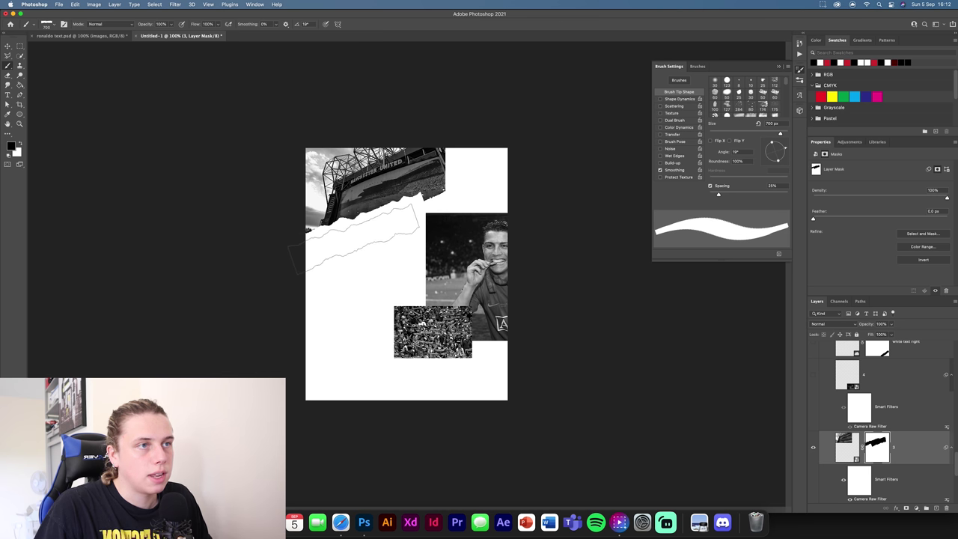
Rotate the brush to about 35° and mask off the stadium photo's lower-right part with a steeper torn edge.
{"action": "left_click_drag", "start_coordinate": [788, 151], "coordinate": [784, 145]}
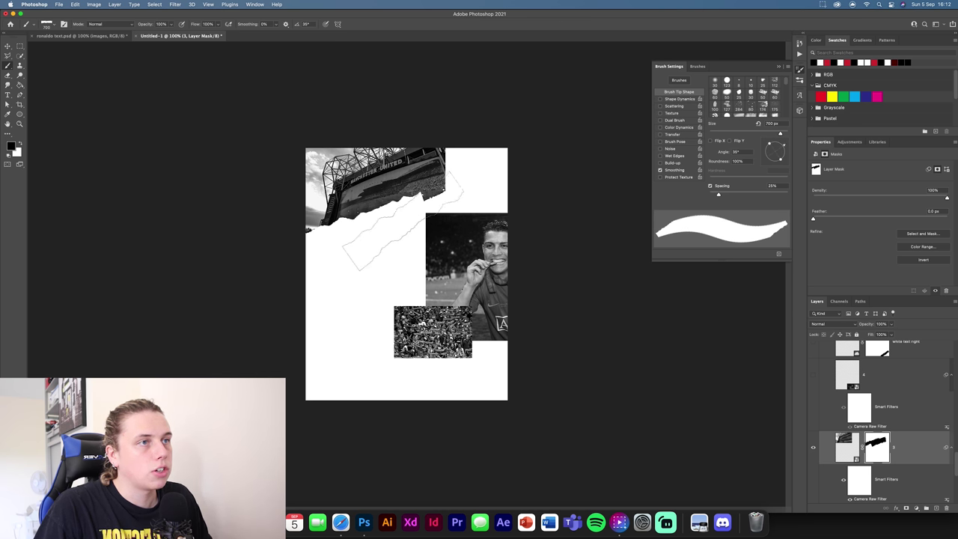
{"action": "left_click", "coordinate": [399, 215]}
{"action": "left_click", "coordinate": [415, 182]}
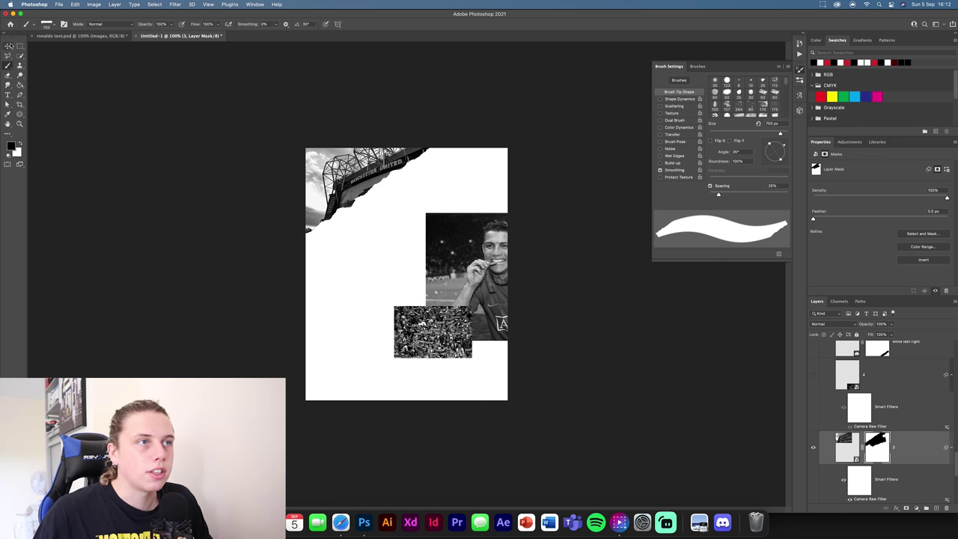
{"action": "left_click", "coordinate": [10, 46]}
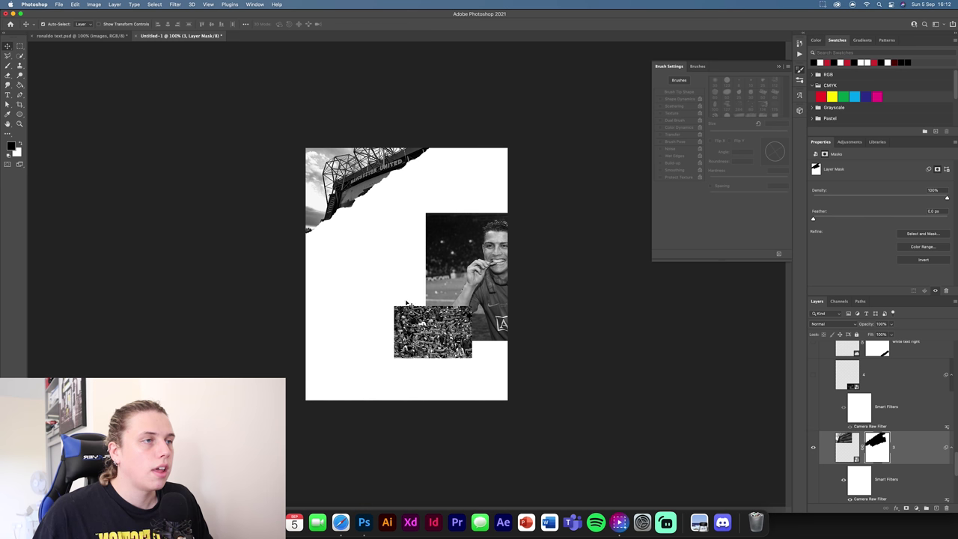
Make the celebration photo on layer 4 and the white text right layer visible.
{"action": "scroll", "coordinate": [894, 408], "scroll_direction": "down", "scroll_amount": 2}
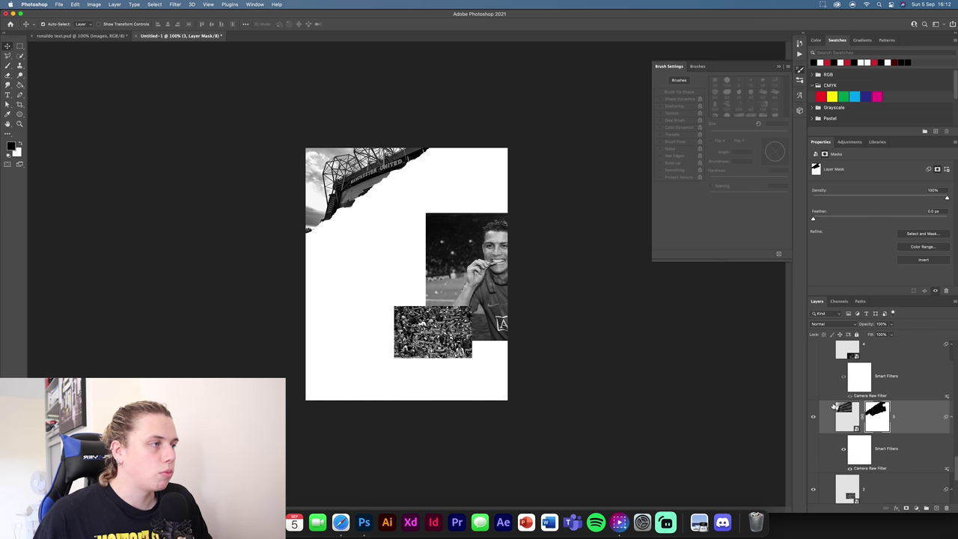
{"action": "left_click", "coordinate": [813, 367]}
{"action": "scroll", "coordinate": [836, 404], "scroll_direction": "up", "scroll_amount": 1}
{"action": "left_click", "coordinate": [835, 403]}
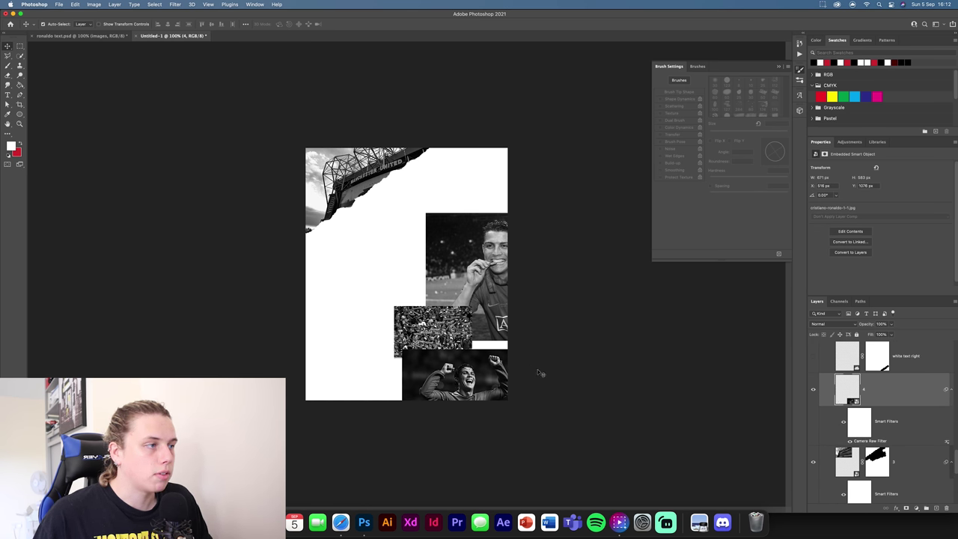
{"action": "left_click", "coordinate": [813, 357]}
{"action": "scroll", "coordinate": [811, 374], "scroll_direction": "up", "scroll_amount": 3}
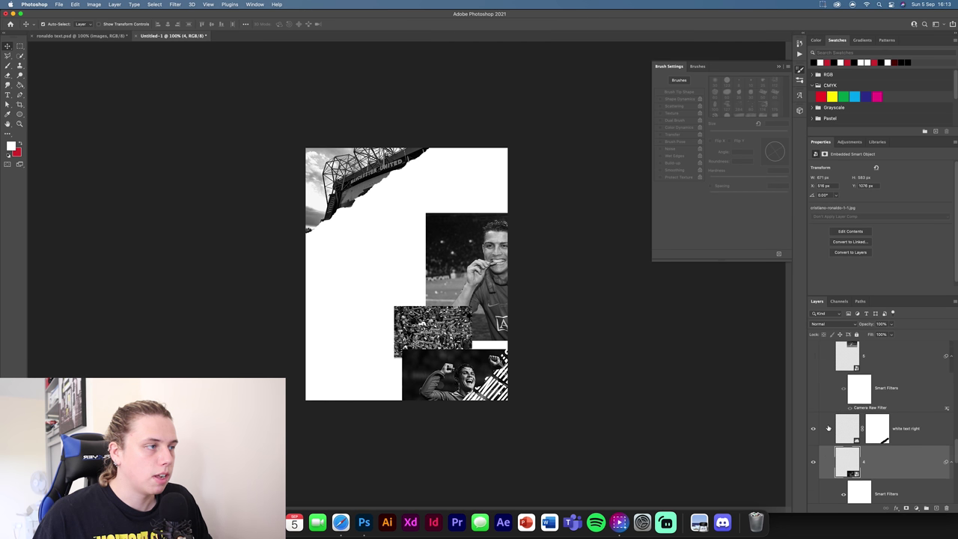
Show the photos on layers 5 and 6, moving layer 5 to about X 540, Y -51 px and layer 6 to X 222, Y 133 px.
{"action": "left_click", "coordinate": [811, 385]}
{"action": "left_click_drag", "start_coordinate": [442, 170], "coordinate": [447, 171]}
{"action": "scroll", "coordinate": [817, 378], "scroll_direction": "up", "scroll_amount": 1}
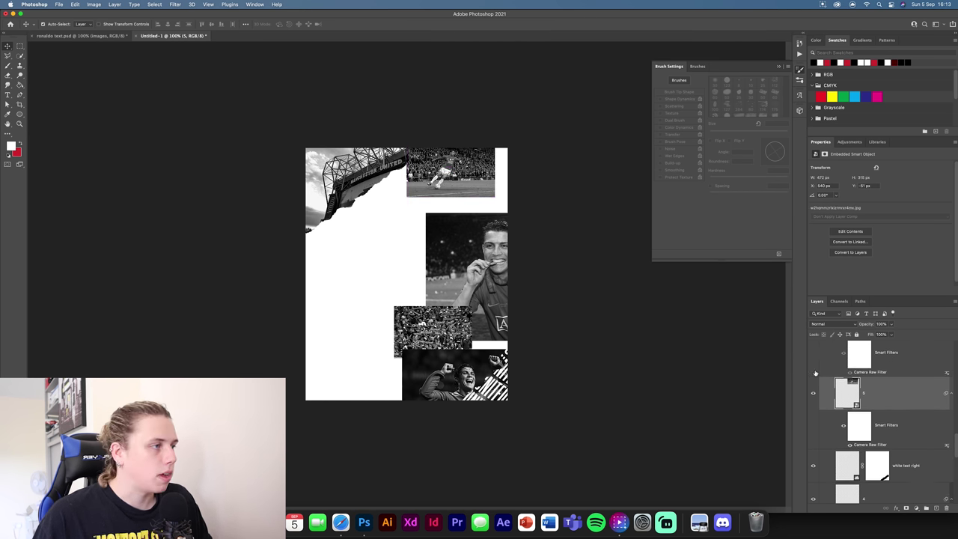
{"action": "left_click", "coordinate": [814, 375]}
{"action": "scroll", "coordinate": [831, 397], "scroll_direction": "up", "scroll_amount": 2}
{"action": "left_click_drag", "start_coordinate": [456, 210], "coordinate": [457, 226]}
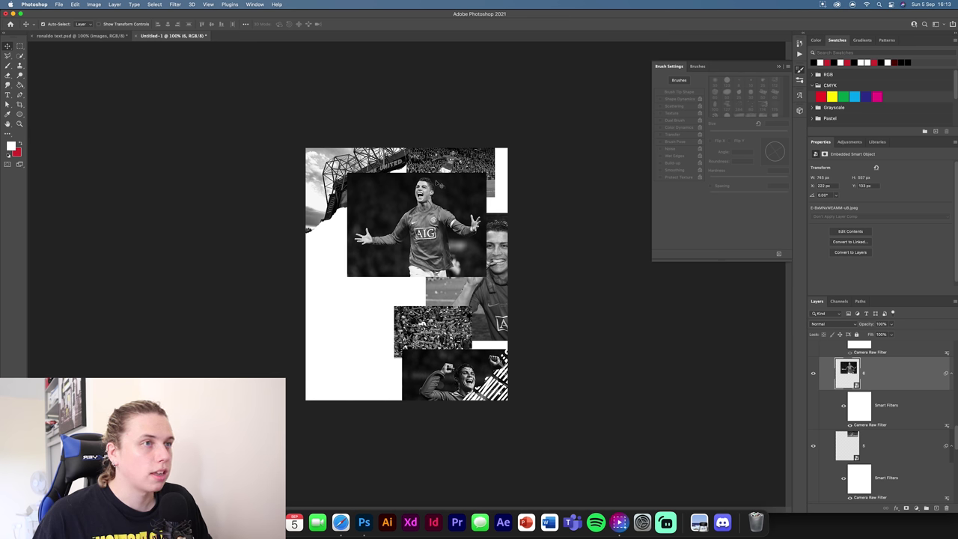
Enlarge the layer 5 photo to 557 x 371 px and shift the layer 6 Ronaldo photo to about X 207, Y 118 px.
{"action": "left_click", "coordinate": [428, 164]}
{"action": "key", "text": "super+t"}
{"action": "left_click_drag", "start_coordinate": [406, 167], "coordinate": [389, 168]}
{"action": "left_click", "coordinate": [368, 25]}
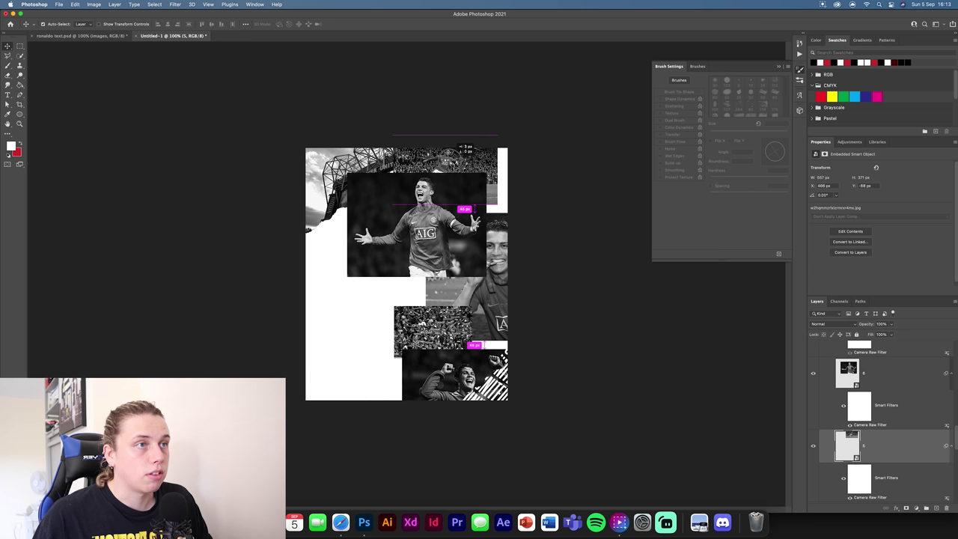
{"action": "left_click_drag", "start_coordinate": [469, 177], "coordinate": [466, 175]}
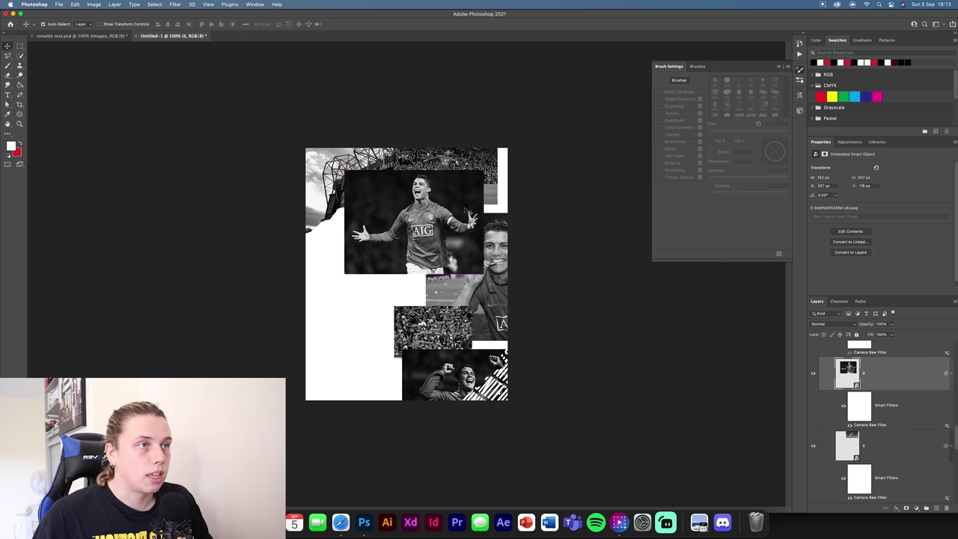
Add a mask to layer 6 and tear off the Ronaldo photo's upper-left corner and lower-right edge with the torn-paper brush at 35°.
{"action": "left_click", "coordinate": [906, 508]}
{"action": "key", "text": "b"}
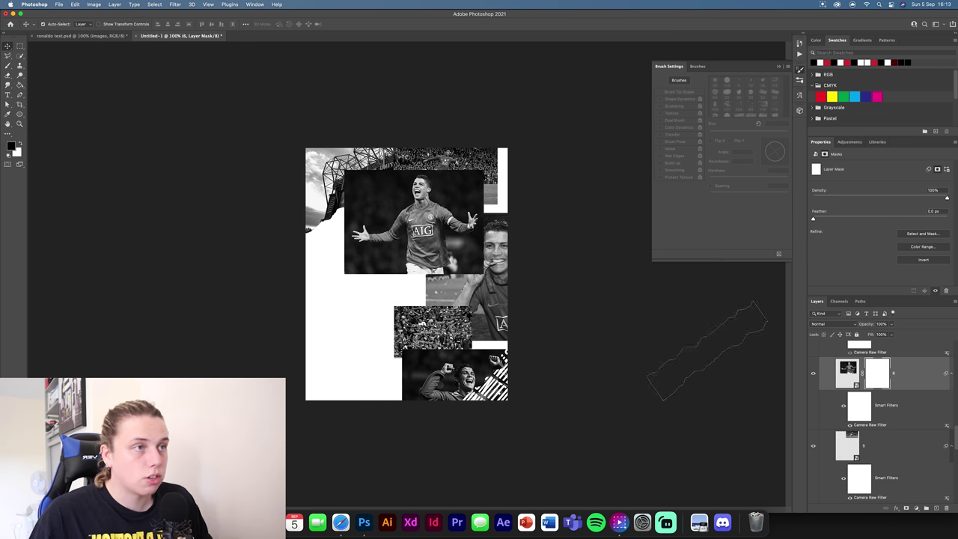
{"action": "left_click", "coordinate": [349, 180]}
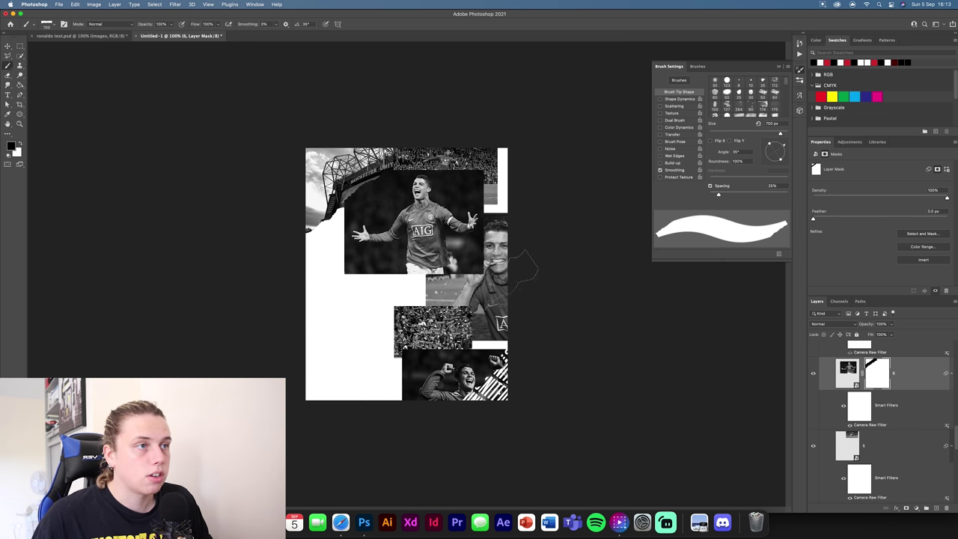
{"action": "left_click", "coordinate": [444, 271]}
{"action": "left_click", "coordinate": [436, 257]}
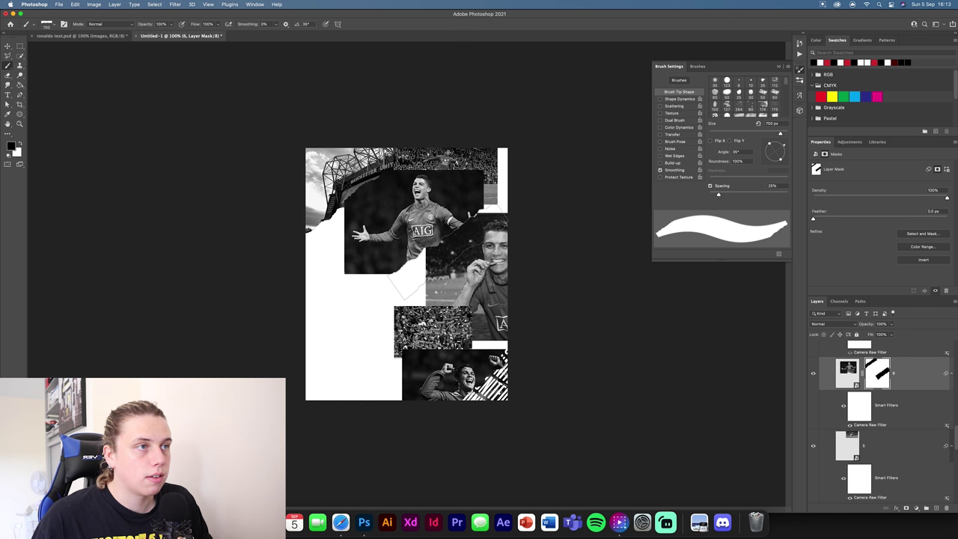
Rotate the torn-paper brush to -27° and mask off the layer 6 photo's lower-left and upper-right corners.
{"action": "left_click_drag", "start_coordinate": [783, 148], "coordinate": [784, 159]}
{"action": "left_click_drag", "start_coordinate": [360, 261], "coordinate": [365, 235]}
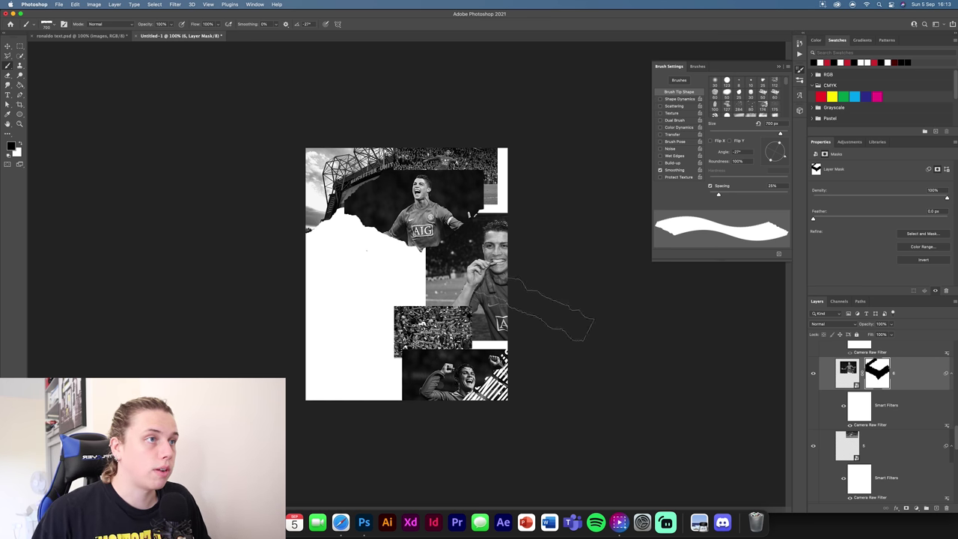
{"action": "left_click_drag", "start_coordinate": [485, 165], "coordinate": [465, 176]}
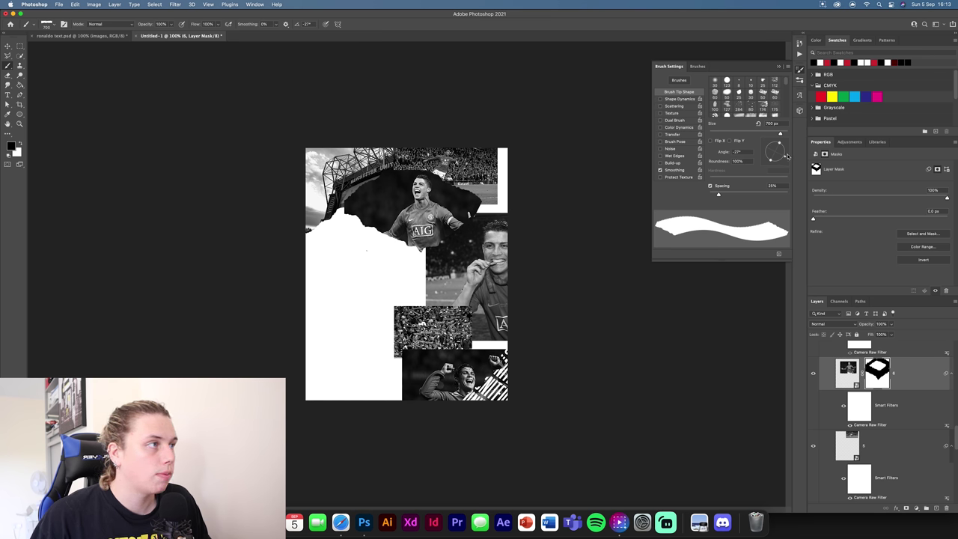
Rotate the brush to nearly vertical and tear off the right edge of the layer 6 photo.
{"action": "left_click_drag", "start_coordinate": [785, 155], "coordinate": [774, 162]}
{"action": "left_click_drag", "start_coordinate": [488, 210], "coordinate": [467, 214]}
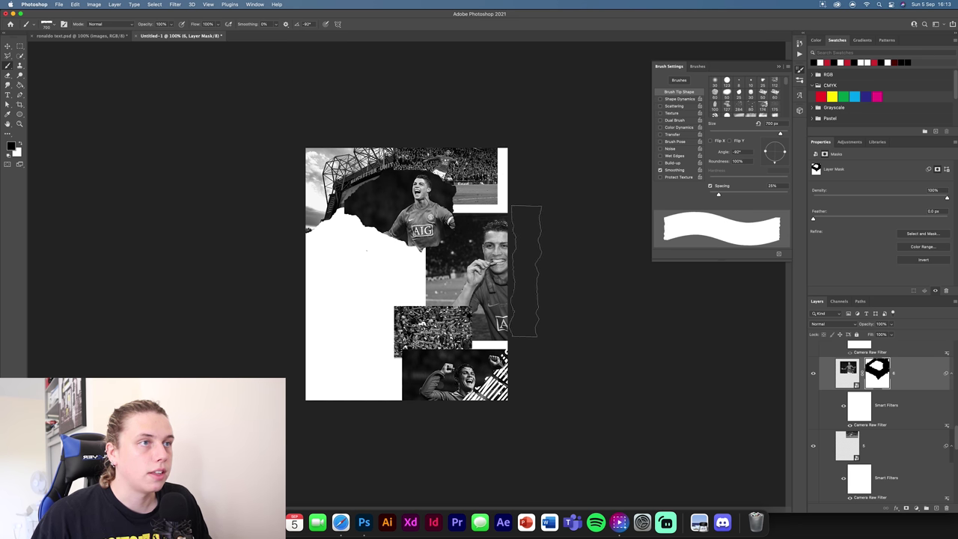
{"action": "left_click", "coordinate": [7, 46]}
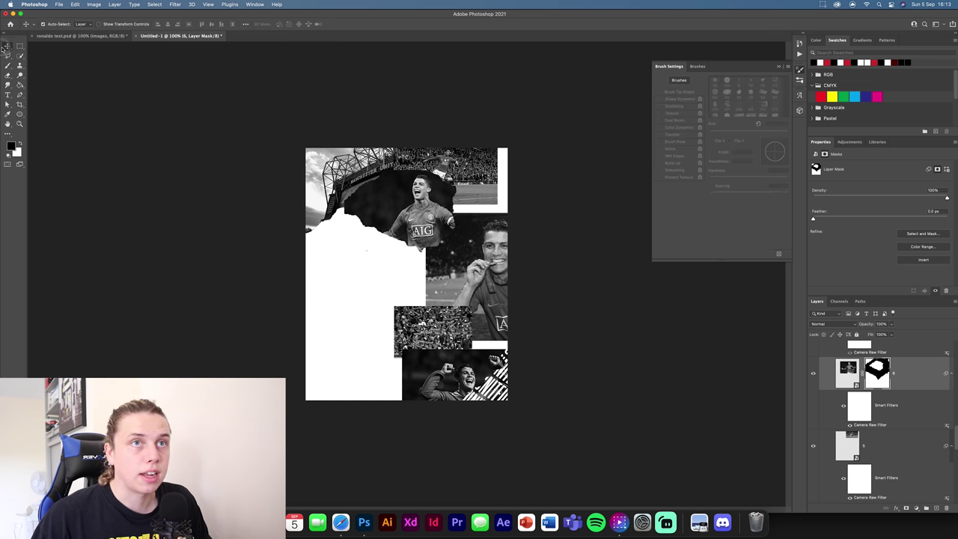
{"action": "left_click", "coordinate": [778, 67]}
Add a mask to the layer 5 photo and tear off its upper-left corner with the torn-paper brush at -141°.
{"action": "left_click", "coordinate": [431, 156]}
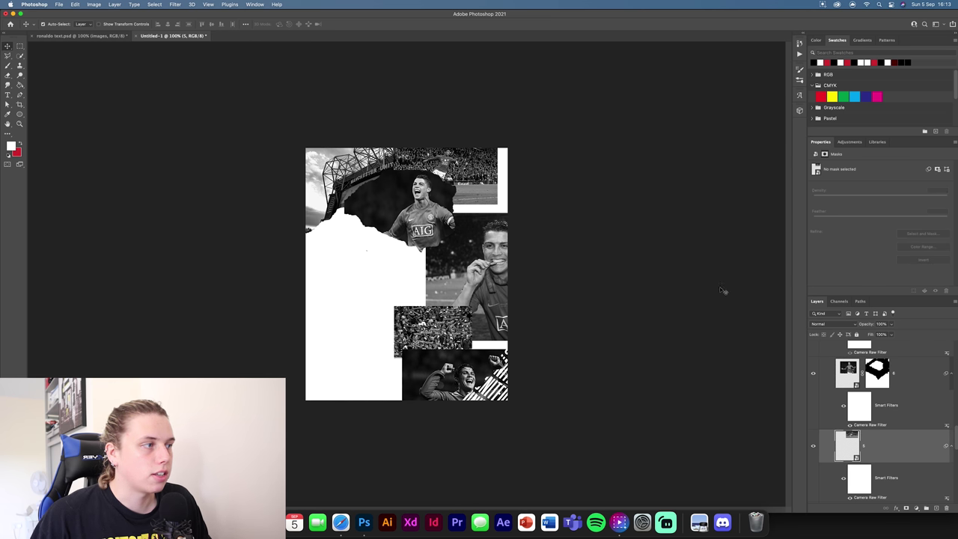
{"action": "left_click", "coordinate": [906, 508]}
{"action": "key", "text": "b"}
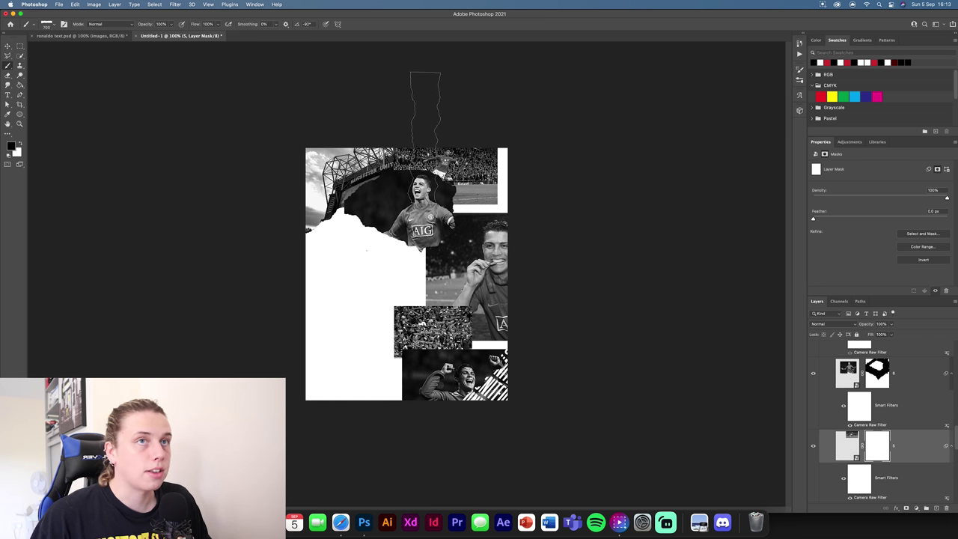
{"action": "left_click", "coordinate": [51, 24]}
{"action": "left_click", "coordinate": [51, 28]}
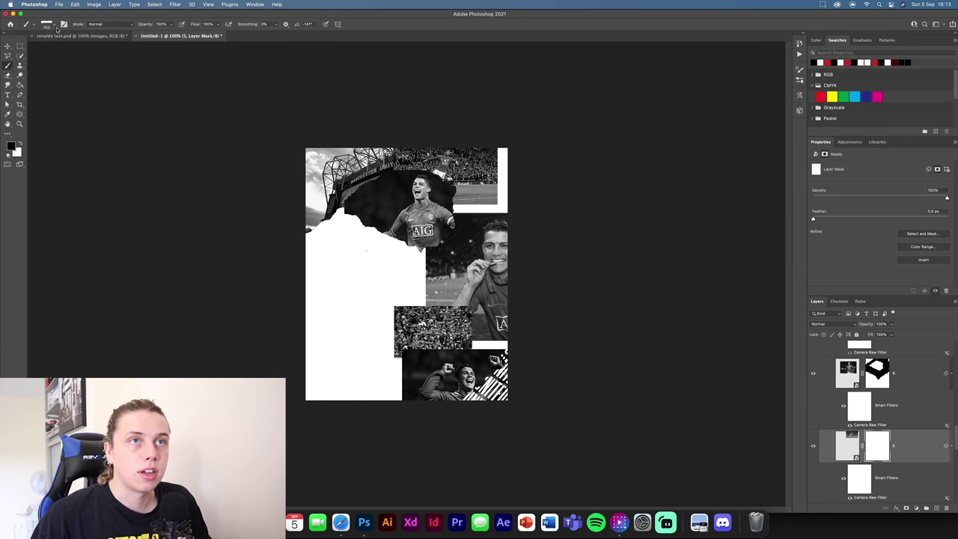
{"action": "left_click", "coordinate": [368, 158]}
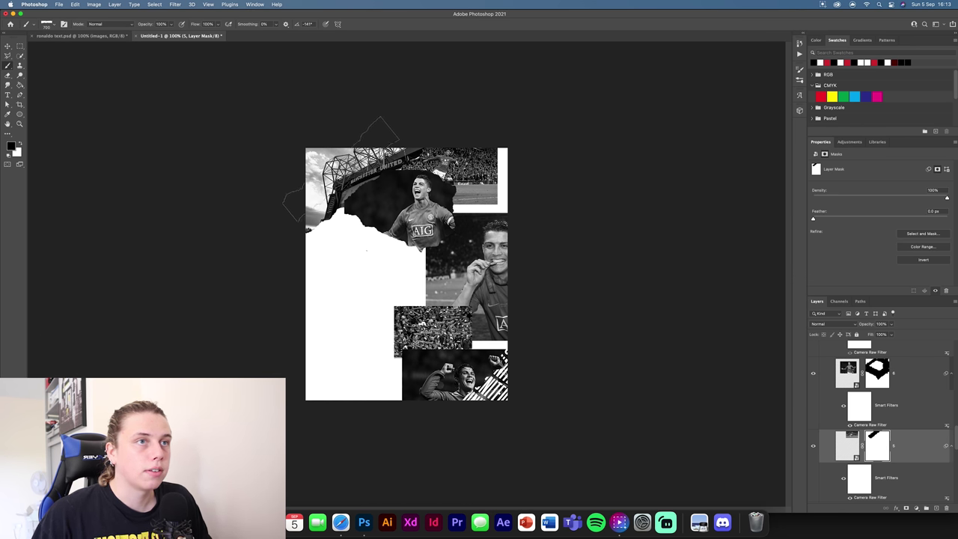
Make the crowd photo on layer 7 visible and select it.
{"action": "left_click", "coordinate": [875, 378]}
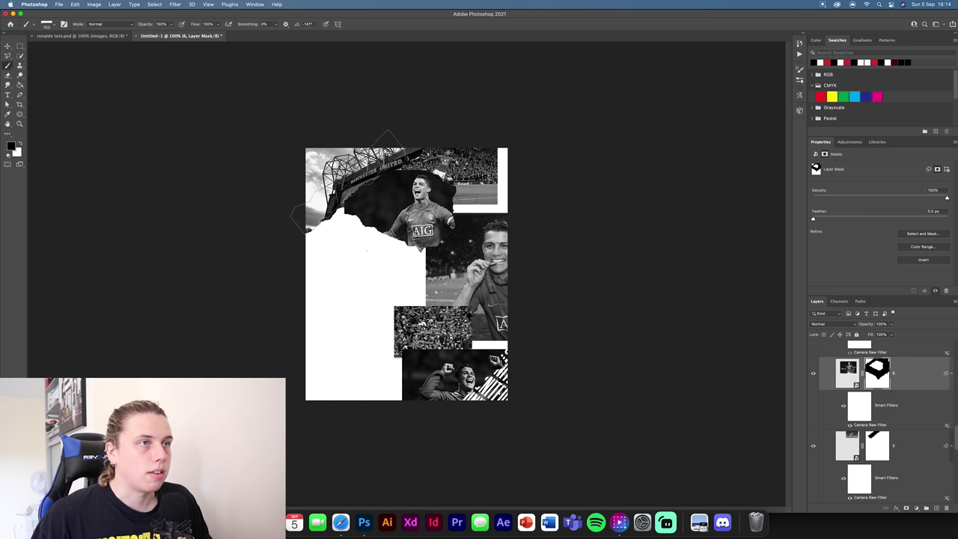
{"action": "left_click", "coordinate": [7, 46]}
{"action": "left_click", "coordinate": [168, 293]}
{"action": "scroll", "coordinate": [840, 400], "scroll_direction": "up", "scroll_amount": 2}
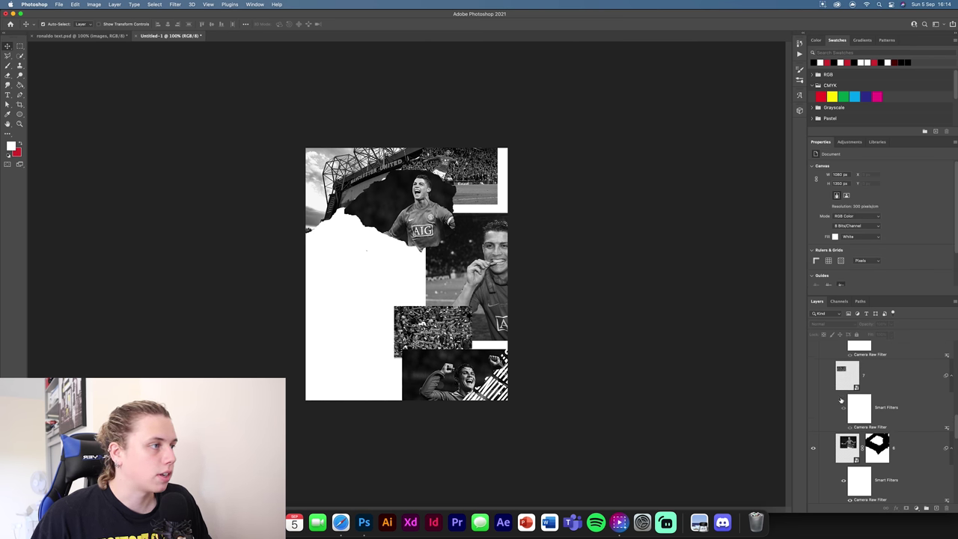
{"action": "left_click", "coordinate": [819, 389]}
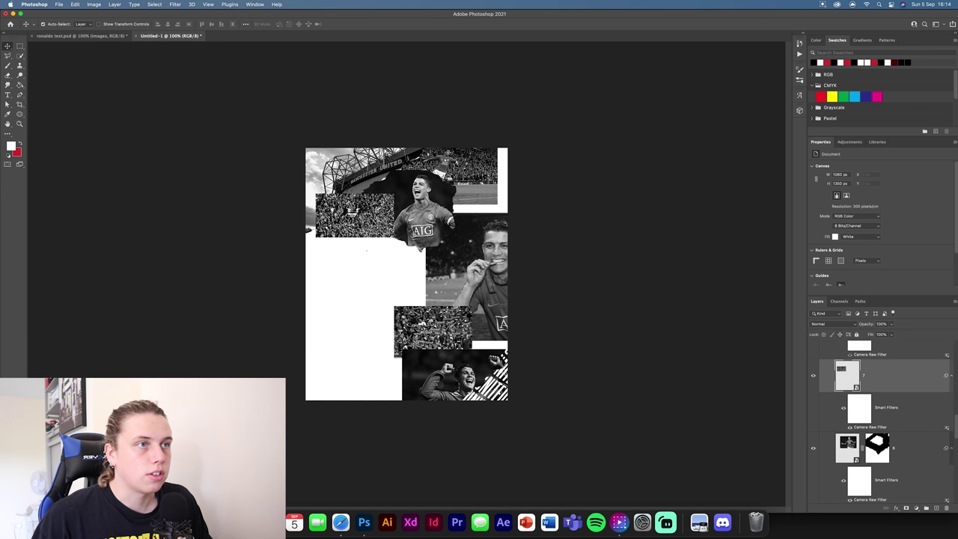
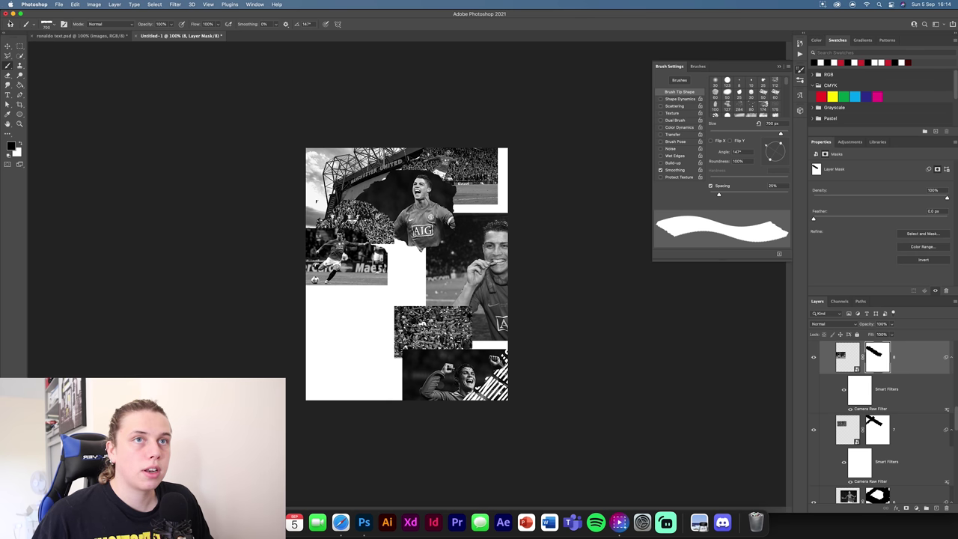
On layer 5's mask, rotate the torn-paper brush to -143° and tear off the photo's lower-right edge.
{"action": "left_click", "coordinate": [7, 46]}
{"action": "left_click", "coordinate": [486, 196]}
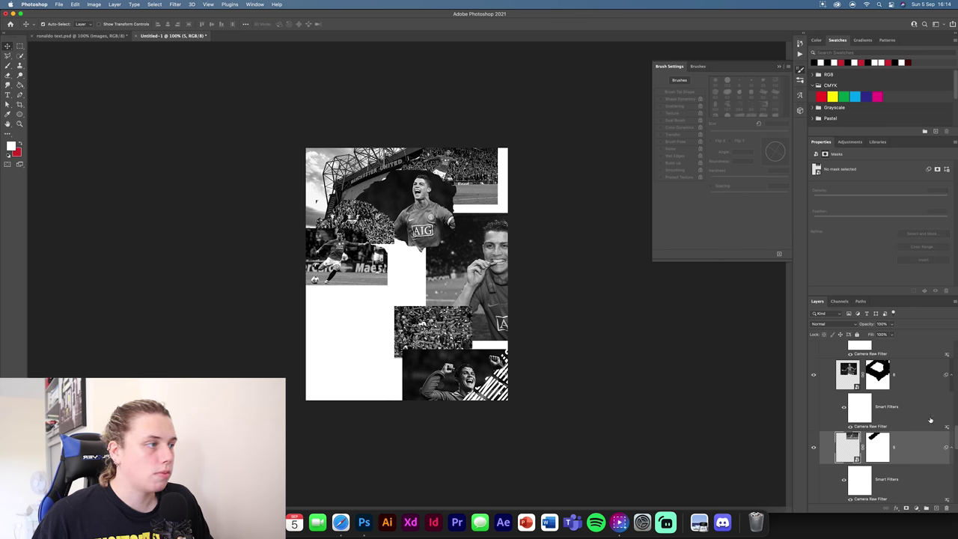
{"action": "left_click", "coordinate": [883, 465]}
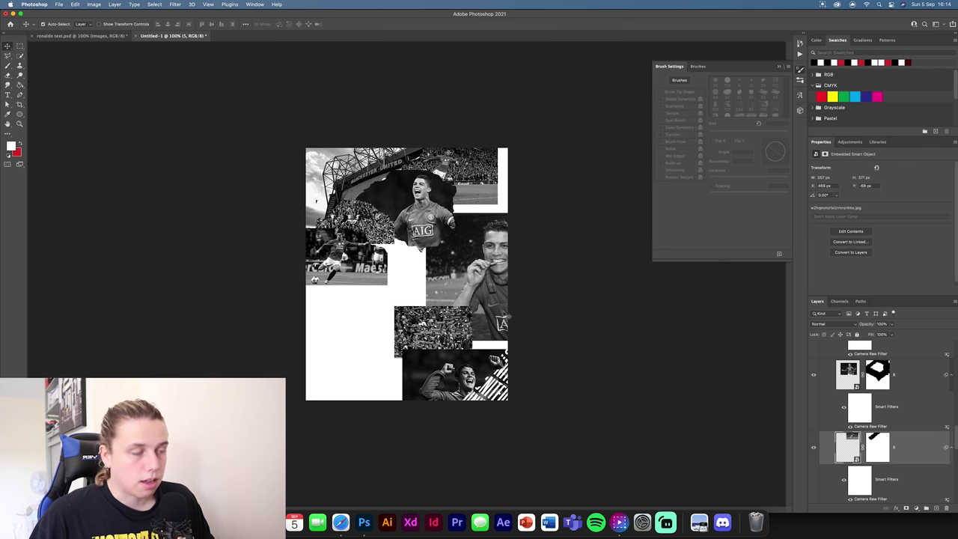
{"action": "key", "text": "b"}
{"action": "left_click_drag", "start_coordinate": [783, 161], "coordinate": [777, 164]}
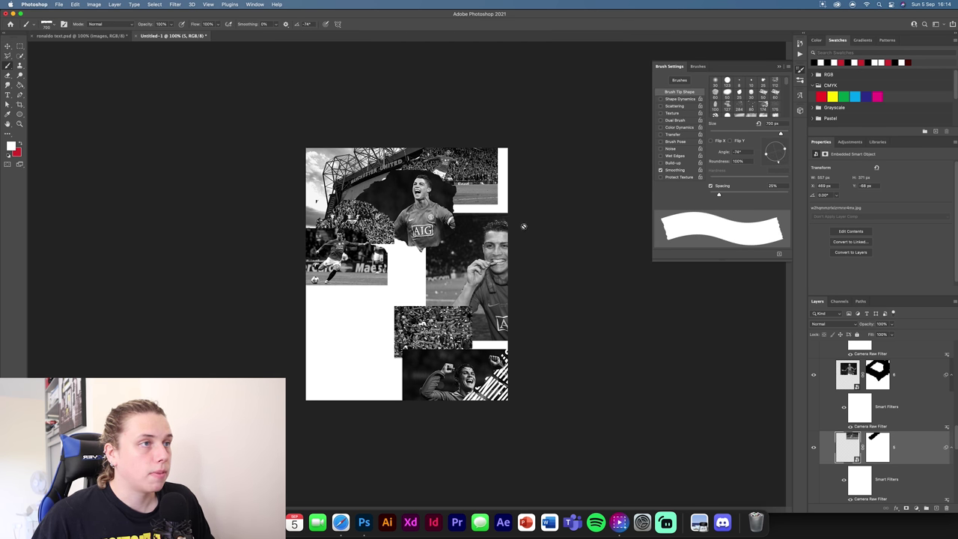
{"action": "left_click", "coordinate": [879, 446]}
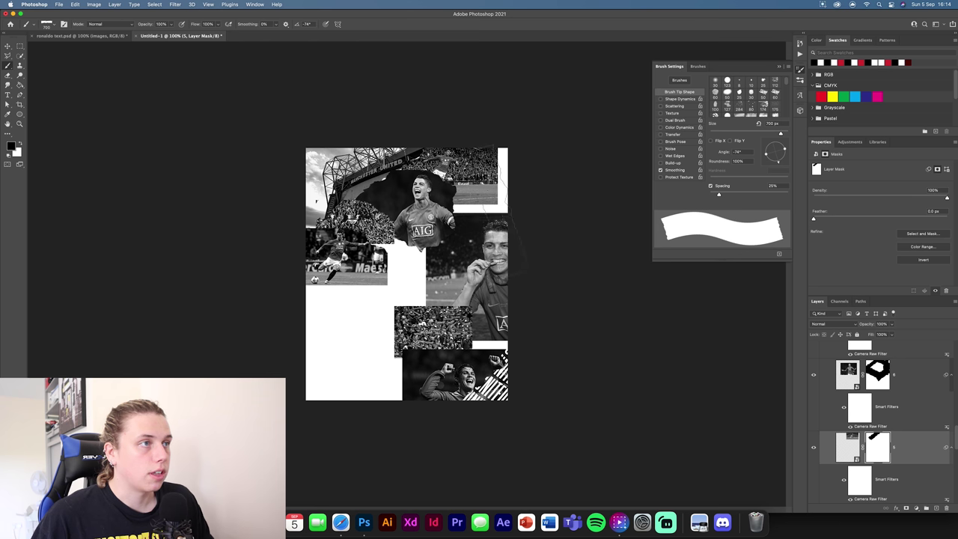
{"action": "left_click_drag", "start_coordinate": [503, 208], "coordinate": [470, 154]}
{"action": "left_click_drag", "start_coordinate": [769, 162], "coordinate": [765, 160]}
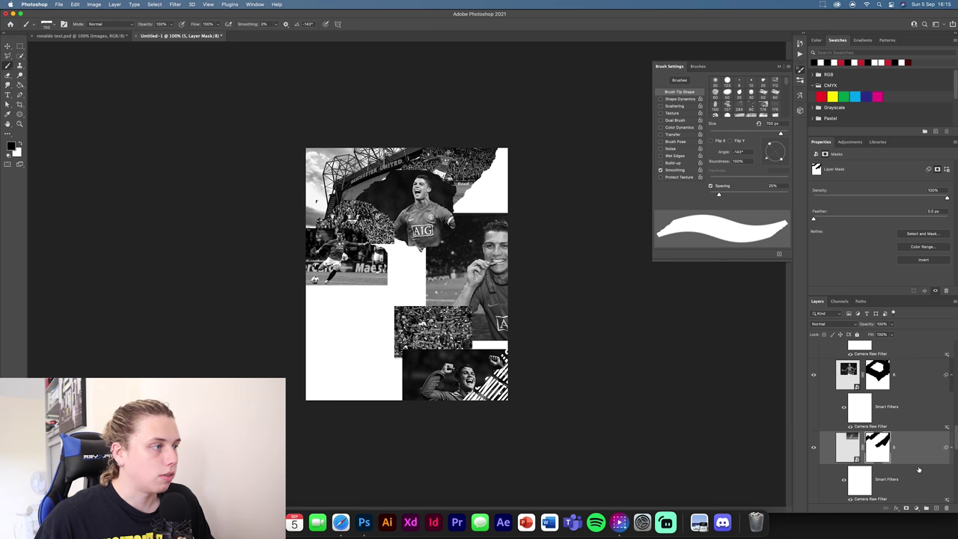
{"action": "key", "text": "v"}
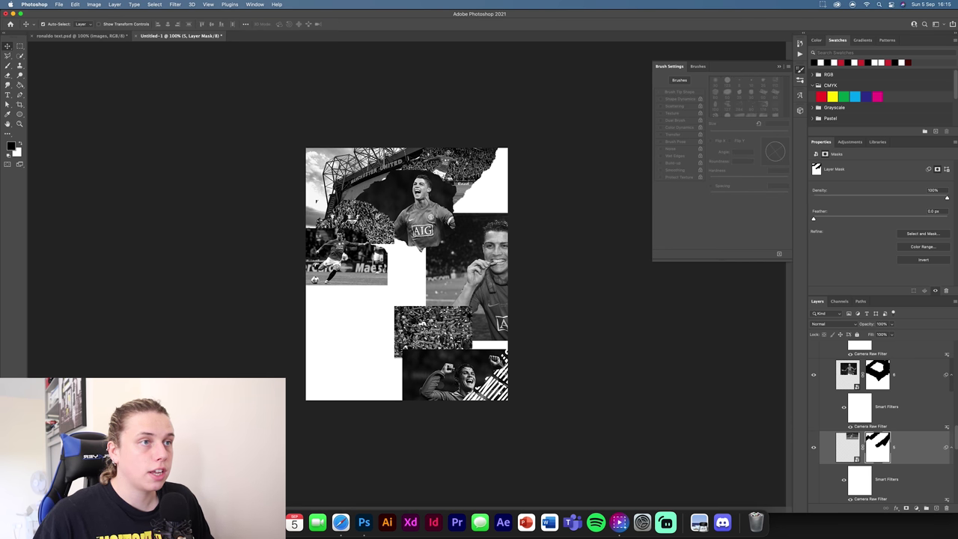
Select the crowd photo on layer 7 and target its layer mask with the Brush tool.
{"action": "left_click", "coordinate": [351, 219]}
{"action": "key", "text": "b"}
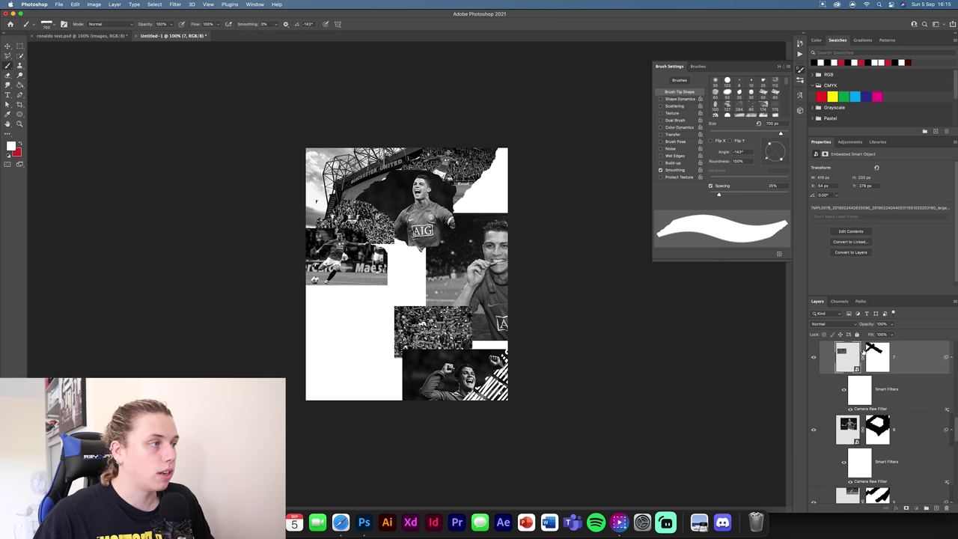
{"action": "left_click", "coordinate": [875, 356]}
{"action": "left_click", "coordinate": [853, 357]}
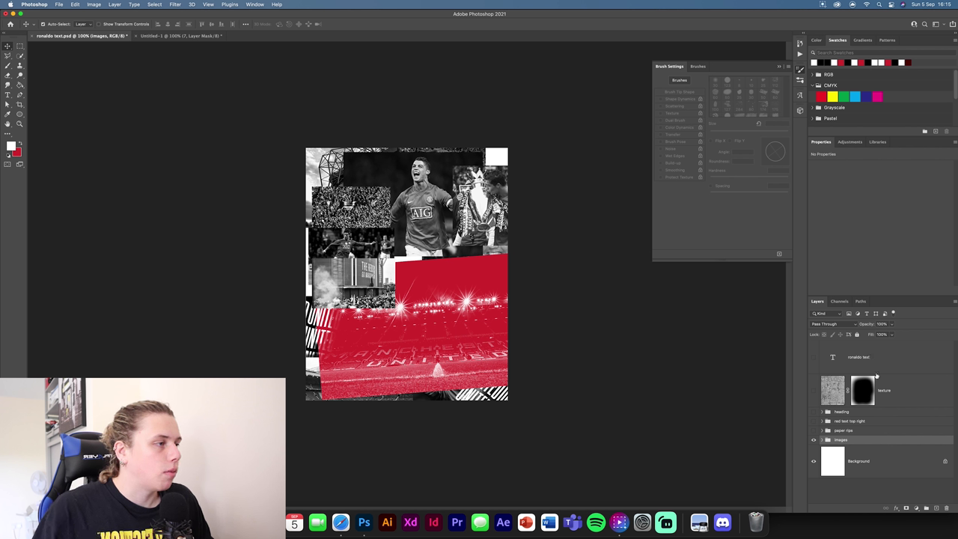
In the ronaldo text document, show the paper rips group and hide the images group.
{"action": "left_click", "coordinate": [813, 430]}
{"action": "left_click", "coordinate": [813, 439]}
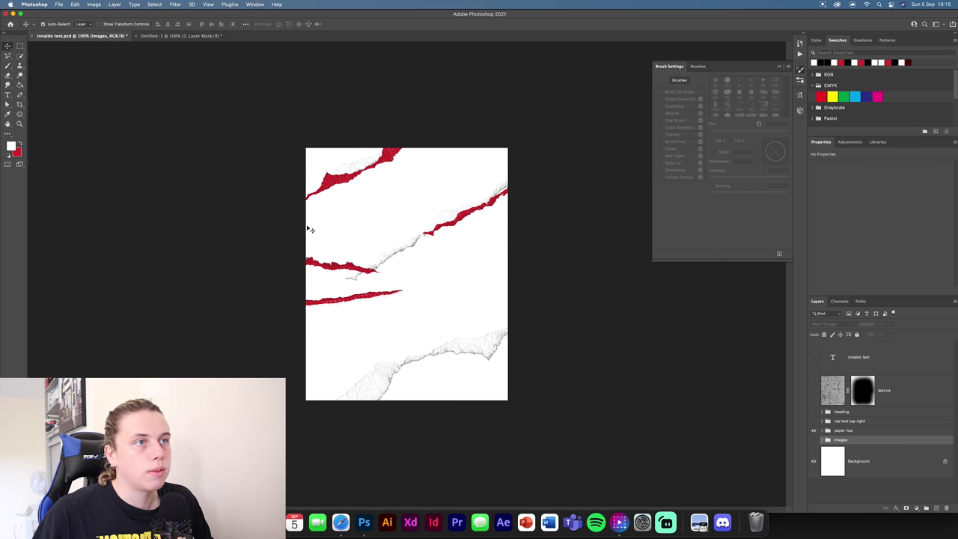
Move the hidden images group down to a reference Y of 900 px with Free Transform.
{"action": "key", "text": "super+t"}
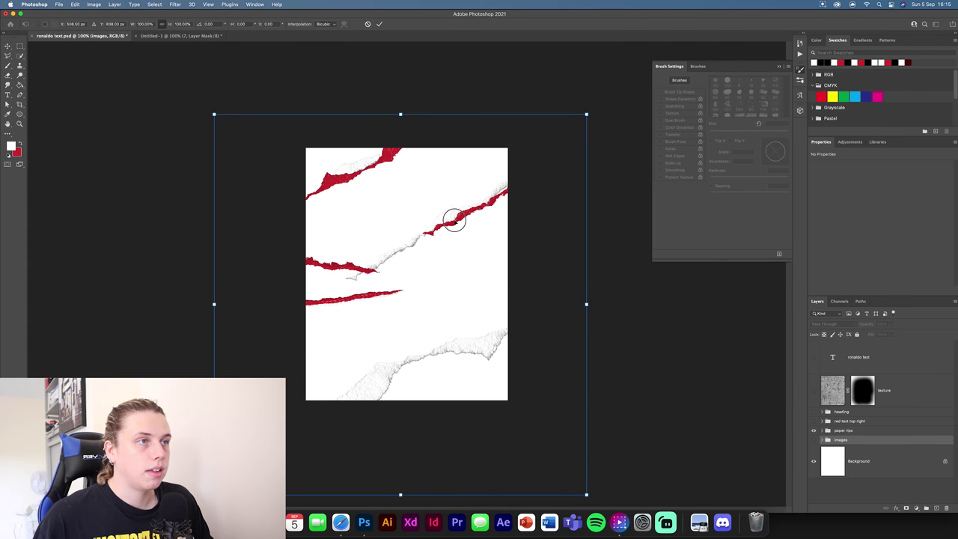
{"action": "left_click_drag", "start_coordinate": [454, 220], "coordinate": [454, 228]}
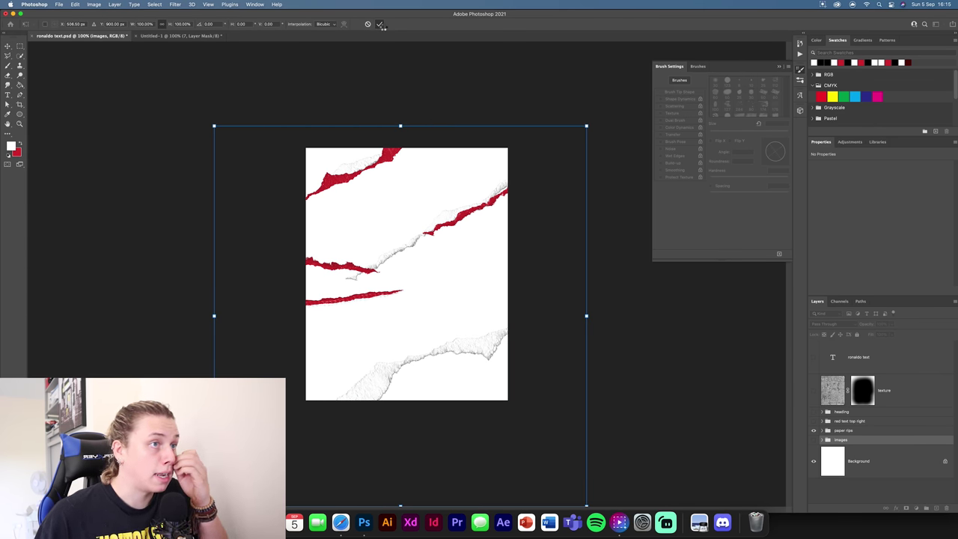
{"action": "left_click", "coordinate": [380, 25]}
Convert the upper-left red paper rip and its Gradient Map 1 adjustment into one smart object.
{"action": "left_click", "coordinate": [378, 152]}
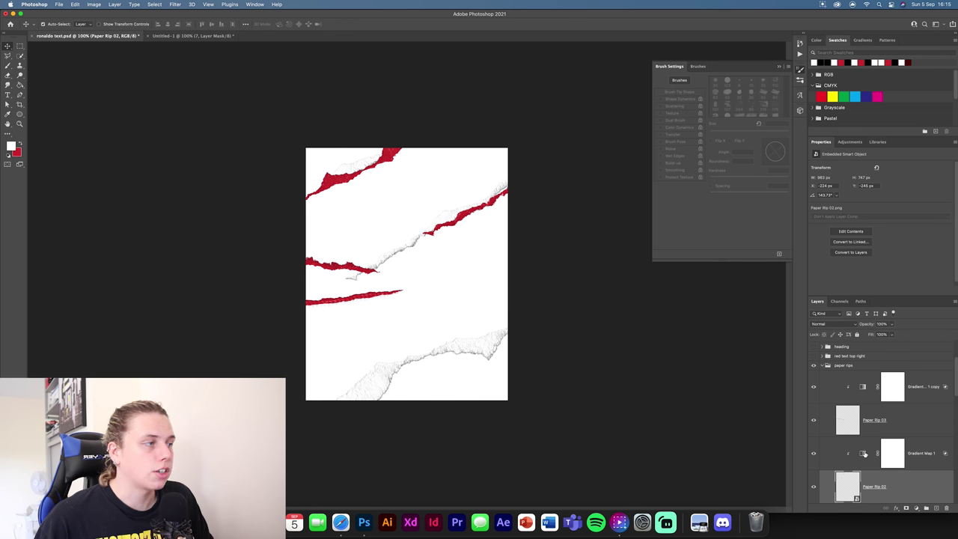
{"action": "left_click", "coordinate": [928, 456], "text": "shift"}
{"action": "right_click", "coordinate": [928, 456]}
{"action": "left_click", "coordinate": [883, 254]}
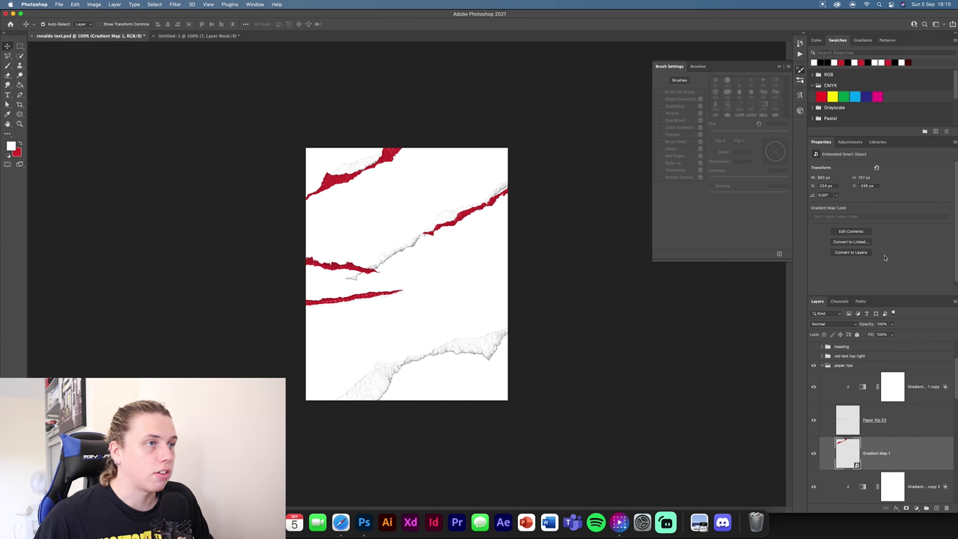
Copy the red paper rip smart object into the untitled collage and place it along the stadium photo's torn edge.
{"action": "left_click", "coordinate": [903, 426], "text": "shift"}
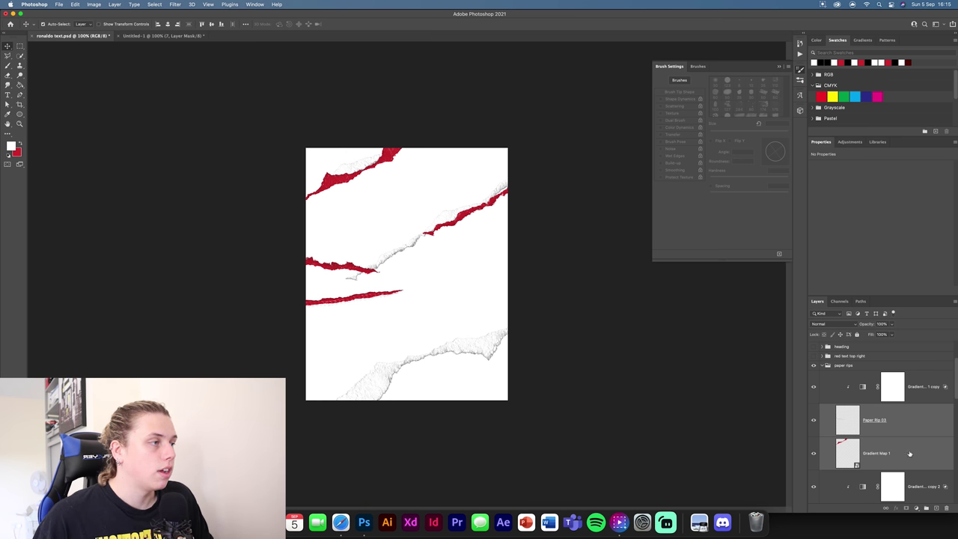
{"action": "left_click", "coordinate": [909, 454]}
{"action": "key", "text": "super"}
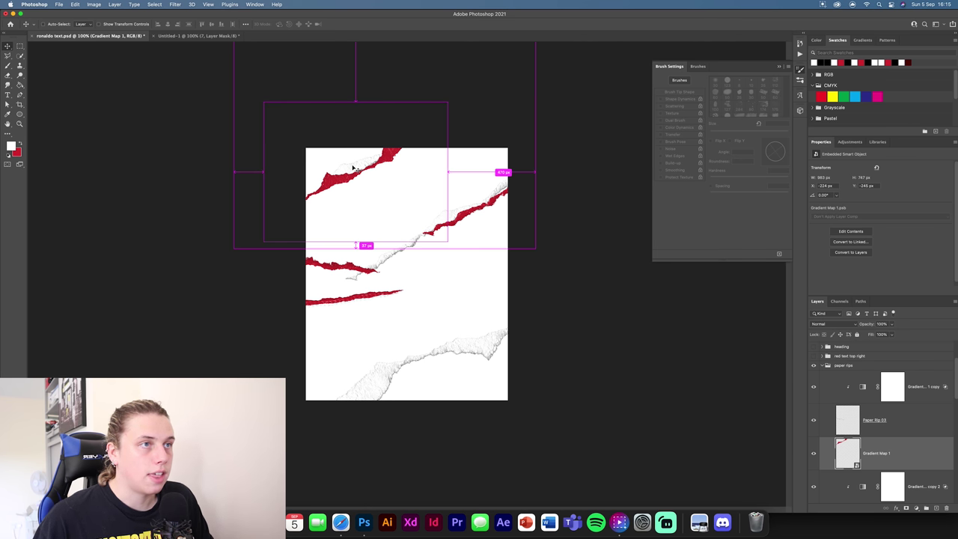
{"action": "left_click_drag", "start_coordinate": [889, 447], "coordinate": [346, 289]}
{"action": "mouse_move", "coordinate": [404, 200]}
{"action": "left_mouse_down"}
{"action": "mouse_move", "coordinate": [406, 159]}
{"action": "mouse_move", "coordinate": [396, 164]}
{"action": "mouse_move", "coordinate": [413, 136]}
{"action": "mouse_move", "coordinate": [410, 153]}
{"action": "left_mouse_up"}
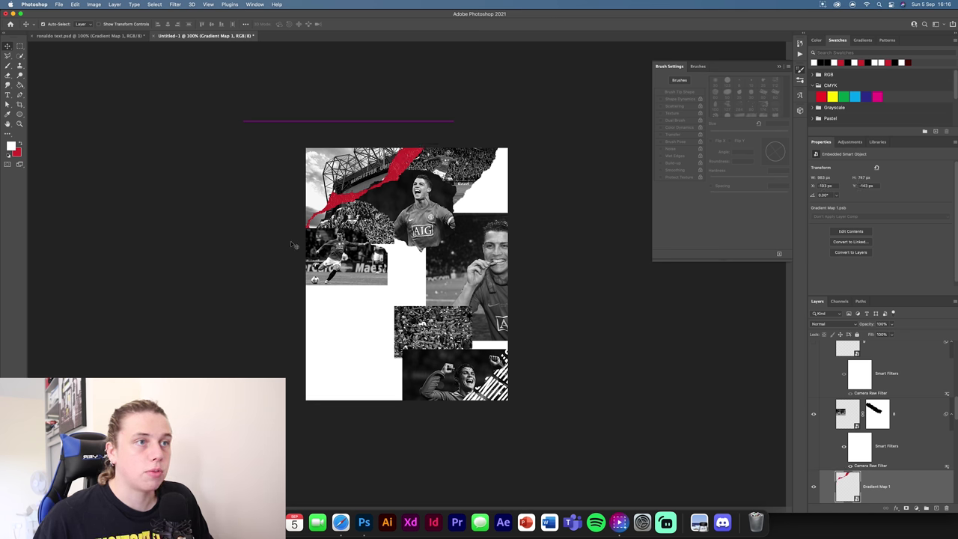
In the ronaldo text document, convert the upper-left white paper rip and its Levels adjustment into one smart object.
{"action": "left_click", "coordinate": [75, 35]}
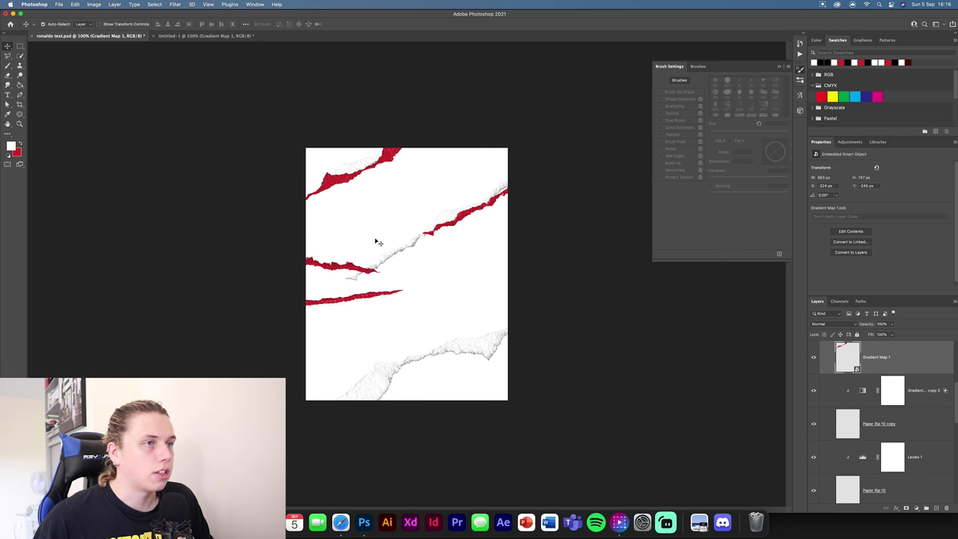
{"action": "left_click", "coordinate": [363, 173]}
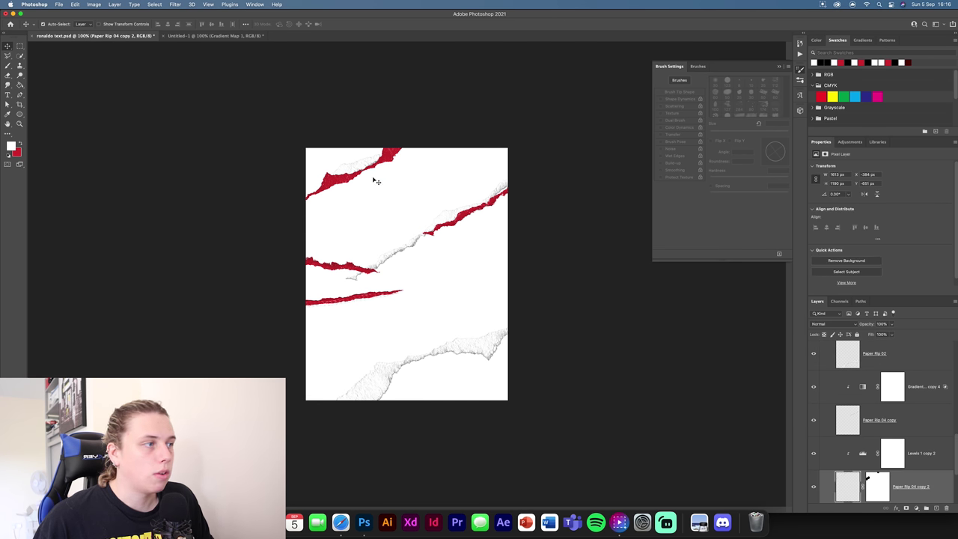
{"action": "left_click", "coordinate": [930, 460]}
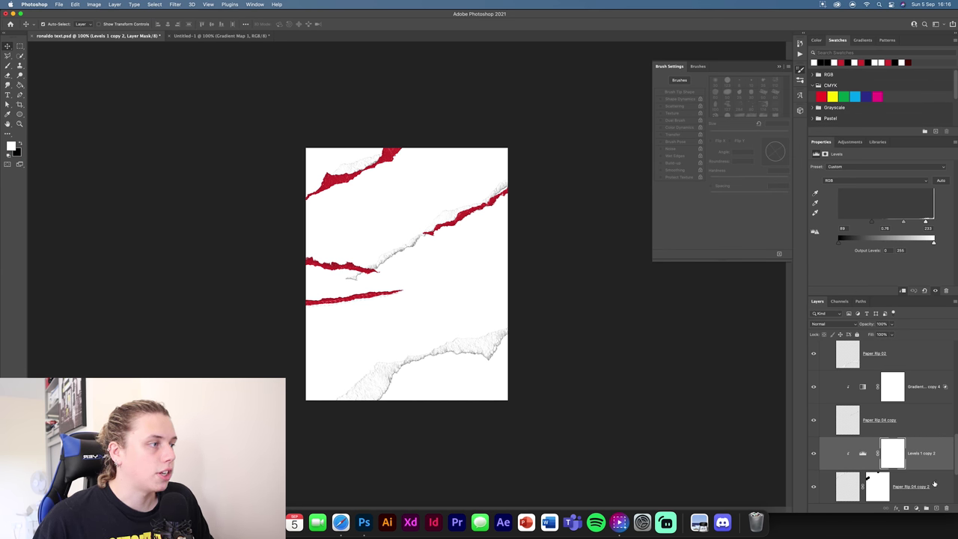
{"action": "right_click", "coordinate": [928, 456]}
{"action": "left_click", "coordinate": [882, 250]}
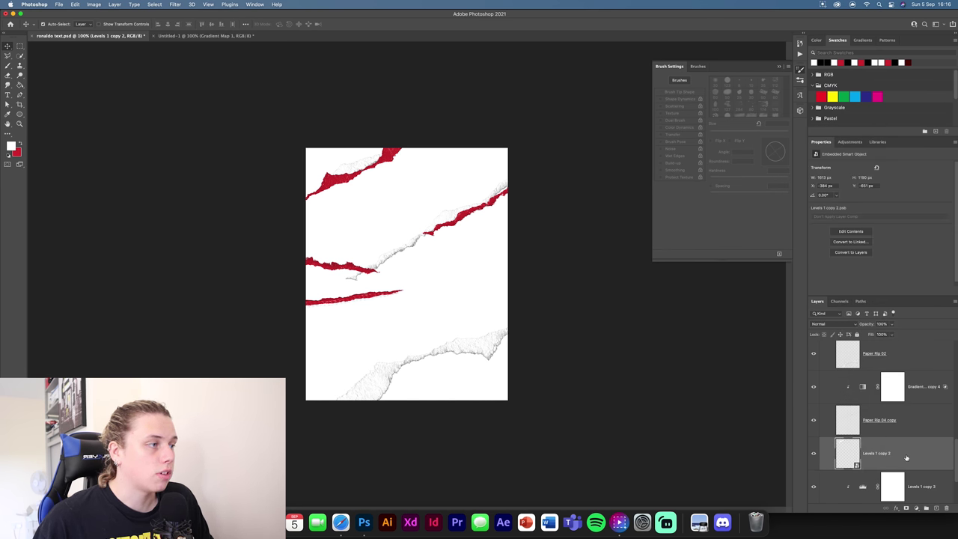
Copy the white paper rip smart object into the collage, line it up with the red rip and rotate it -1.02°.
{"action": "left_click_drag", "start_coordinate": [905, 457], "coordinate": [382, 179]}
{"action": "key", "text": "super+t"}
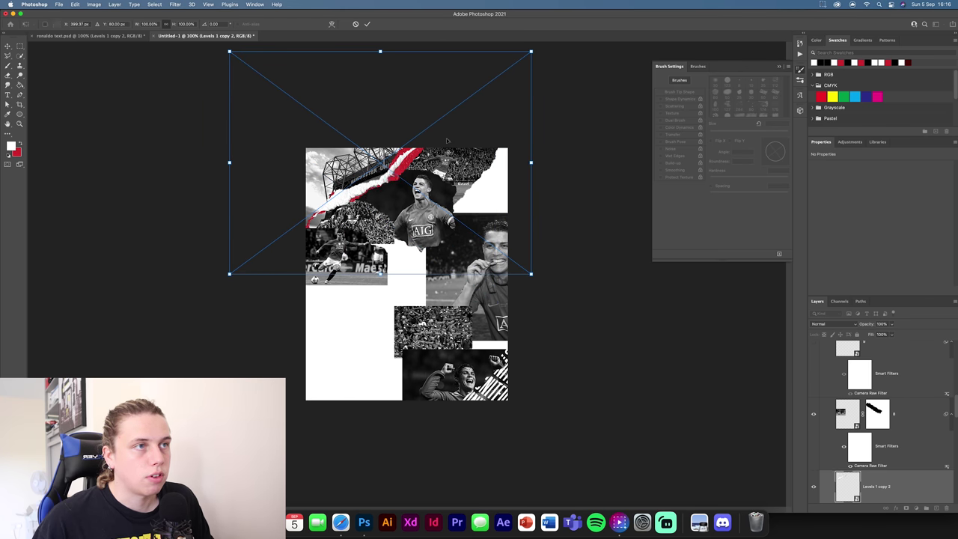
{"action": "left_click_drag", "start_coordinate": [545, 152], "coordinate": [546, 149]}
{"action": "mouse_move", "coordinate": [332, 195]}
{"action": "left_mouse_down"}
{"action": "mouse_move", "coordinate": [320, 196]}
{"action": "mouse_move", "coordinate": [335, 191]}
{"action": "left_mouse_up"}
{"action": "left_click_drag", "start_coordinate": [359, 159], "coordinate": [356, 163]}
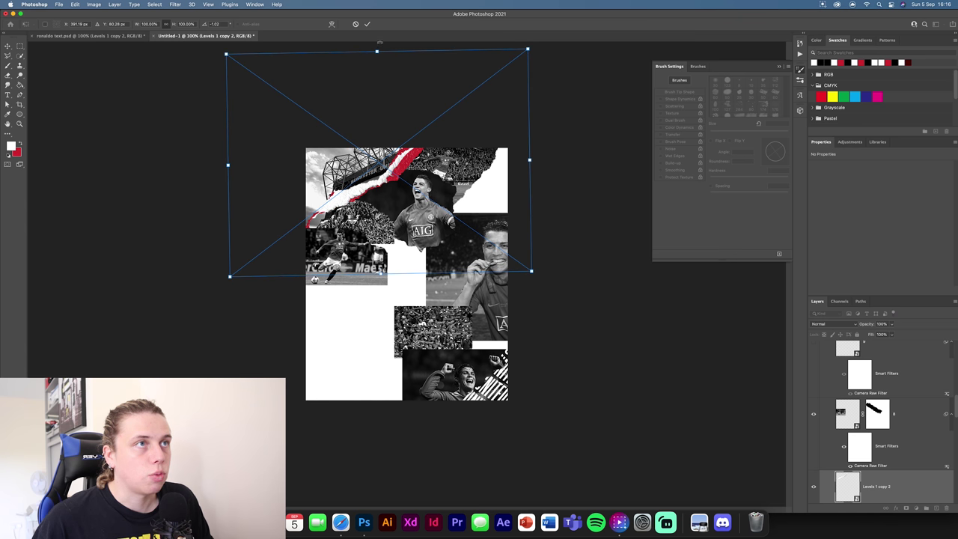
{"action": "left_click", "coordinate": [368, 25]}
Move both paper rip layers above the images group, with the red rip on top of the white one.
{"action": "scroll", "coordinate": [890, 434], "scroll_direction": "down", "scroll_amount": 3}
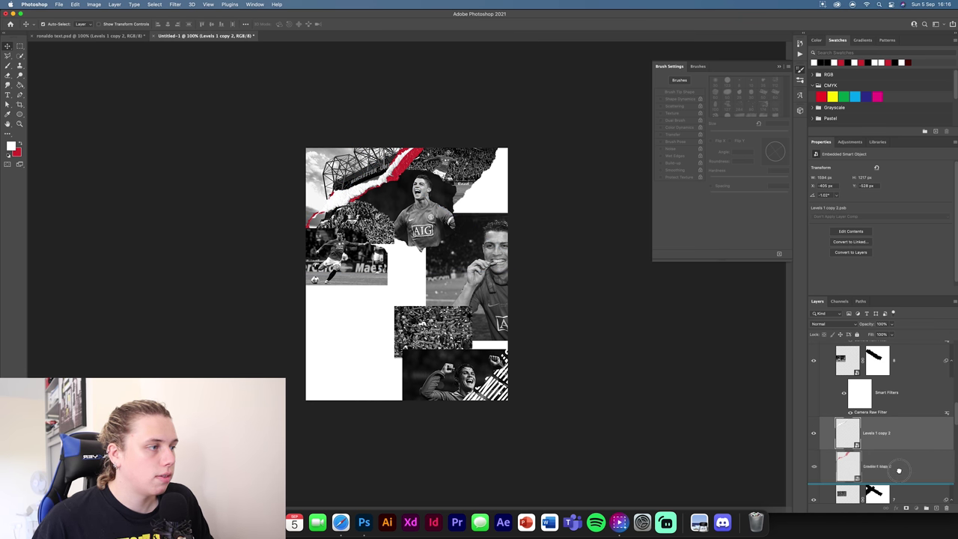
{"action": "left_click", "coordinate": [903, 434], "text": "shift"}
{"action": "left_click_drag", "start_coordinate": [902, 443], "coordinate": [852, 342]}
{"action": "left_click", "coordinate": [557, 306]}
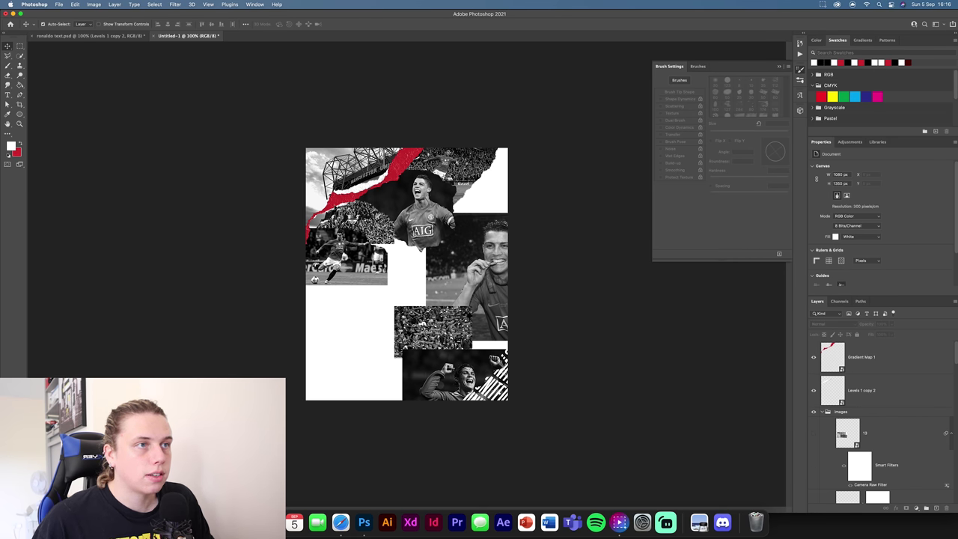
Paint black on the stadium photo's layer 3 mask with a 75 px Hard Round brush to hide what extends past the rips.
{"action": "left_click", "coordinate": [320, 169]}
{"action": "left_click", "coordinate": [877, 445]}
{"action": "left_click", "coordinate": [7, 75]}
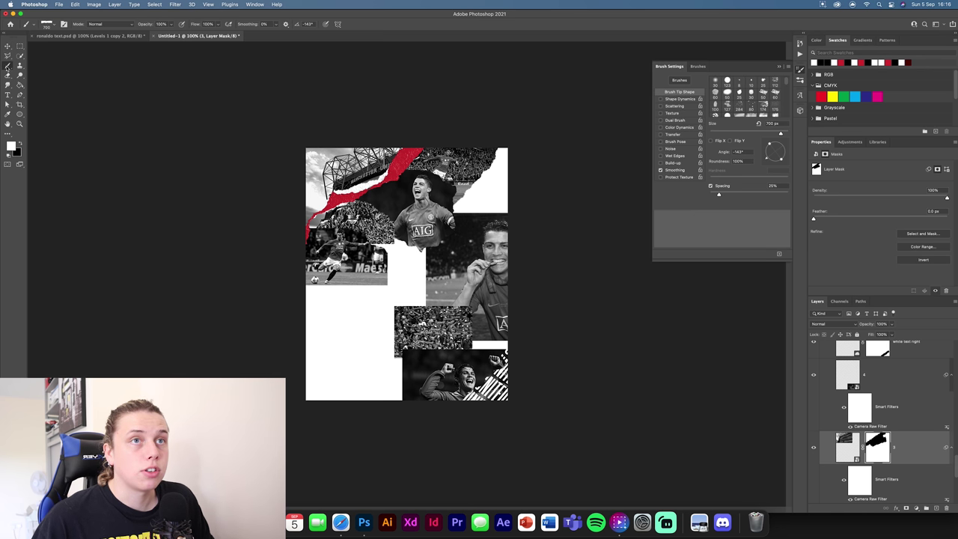
{"action": "left_click", "coordinate": [49, 24]}
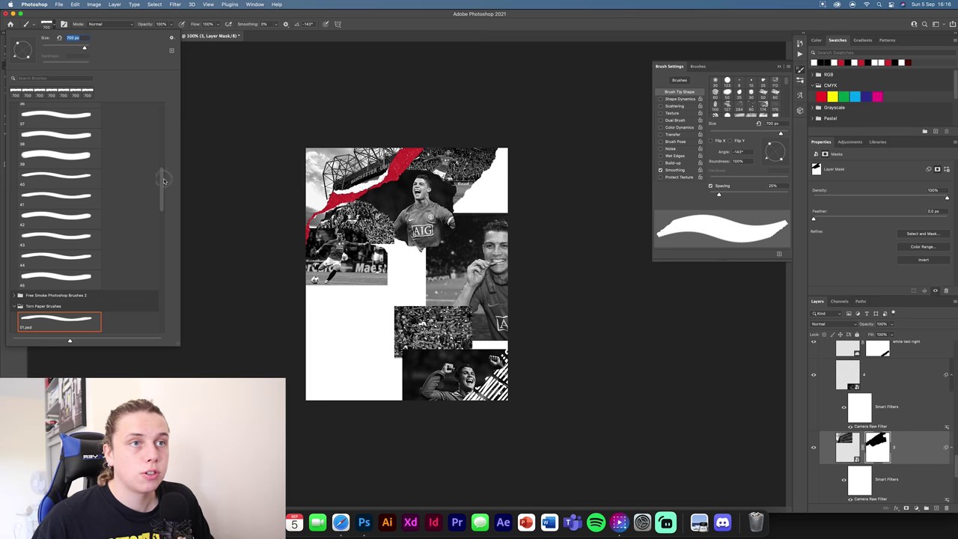
{"action": "left_click_drag", "start_coordinate": [164, 180], "coordinate": [164, 117]}
{"action": "left_click", "coordinate": [60, 142]}
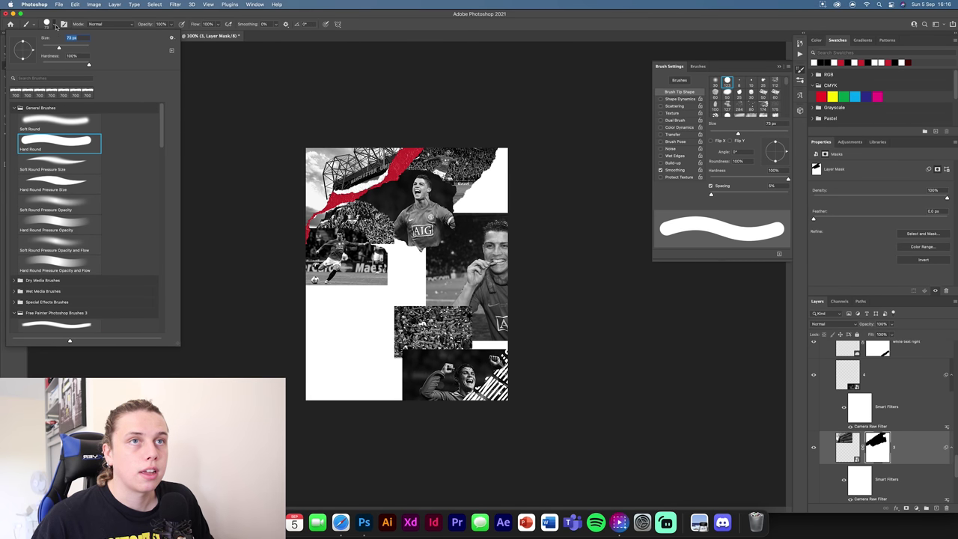
{"action": "left_click", "coordinate": [56, 26]}
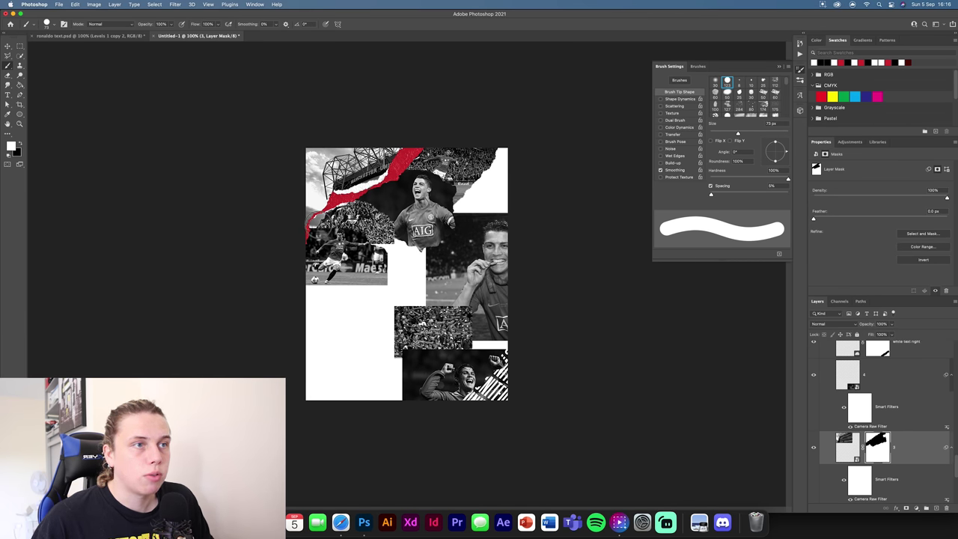
{"action": "key", "text": "x"}
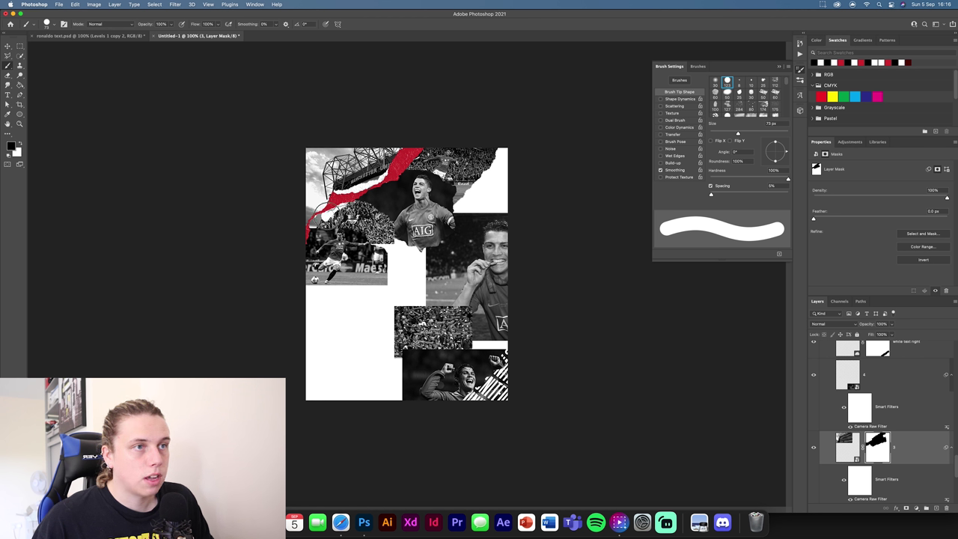
{"action": "mouse_move", "coordinate": [316, 220]}
{"action": "left_mouse_down"}
{"action": "mouse_move", "coordinate": [310, 224]}
{"action": "mouse_move", "coordinate": [389, 181]}
{"action": "left_mouse_up"}
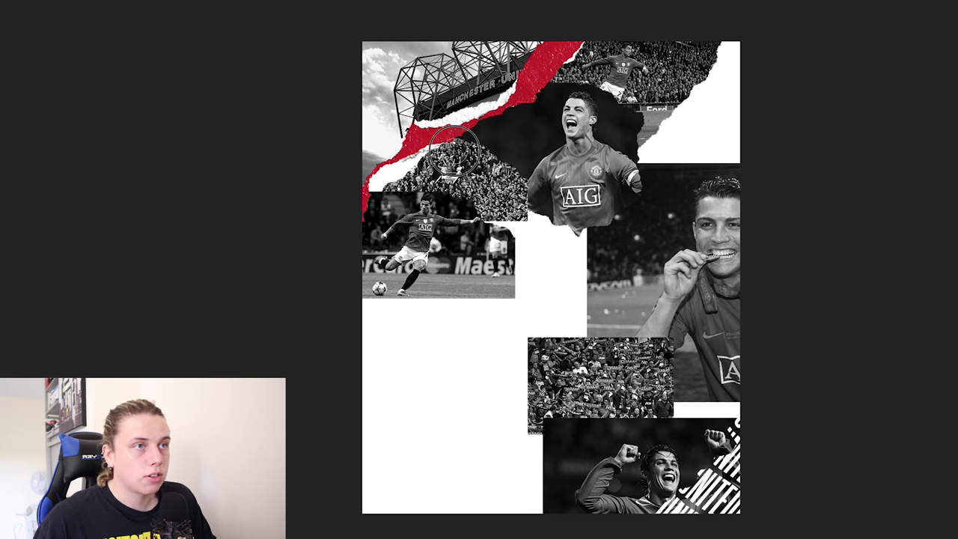
Reveal the crowd photo up to the red rip on its layer 7 mask and enlarge it to about 113% toward the poster's left edge.
{"action": "left_click_drag", "start_coordinate": [452, 151], "coordinate": [380, 186]}
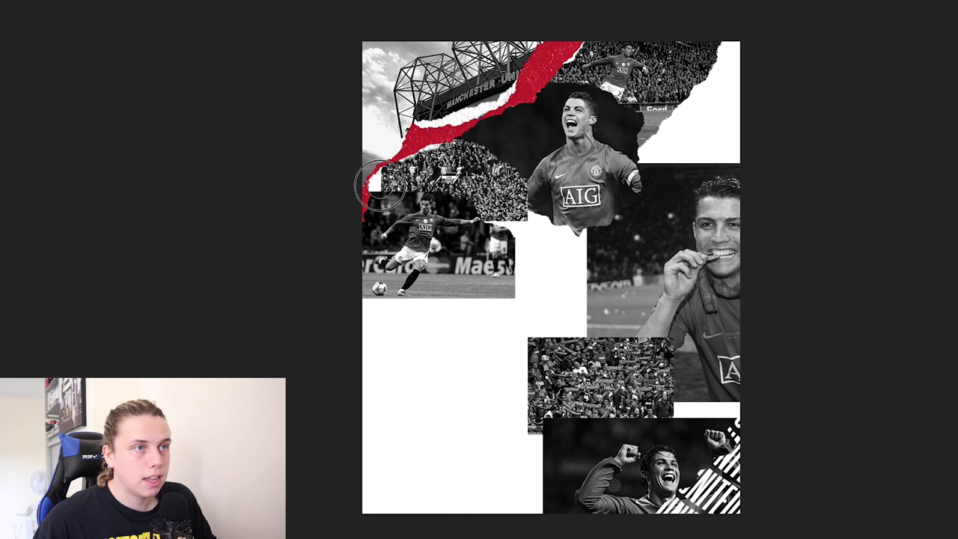
{"action": "key", "text": "super+t"}
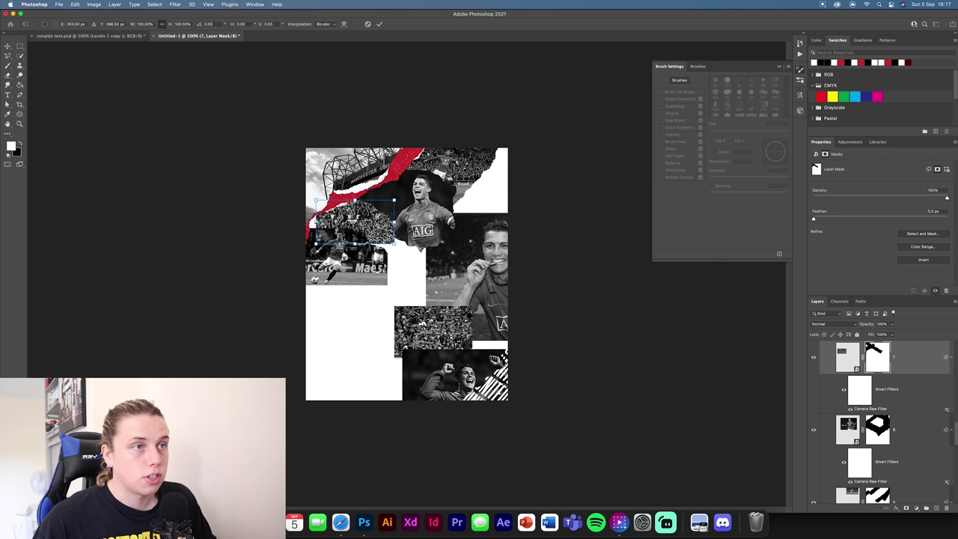
{"action": "mouse_move", "coordinate": [315, 222]}
{"action": "left_mouse_down"}
{"action": "mouse_move", "coordinate": [297, 222]}
{"action": "mouse_move", "coordinate": [305, 222]}
{"action": "left_mouse_up"}
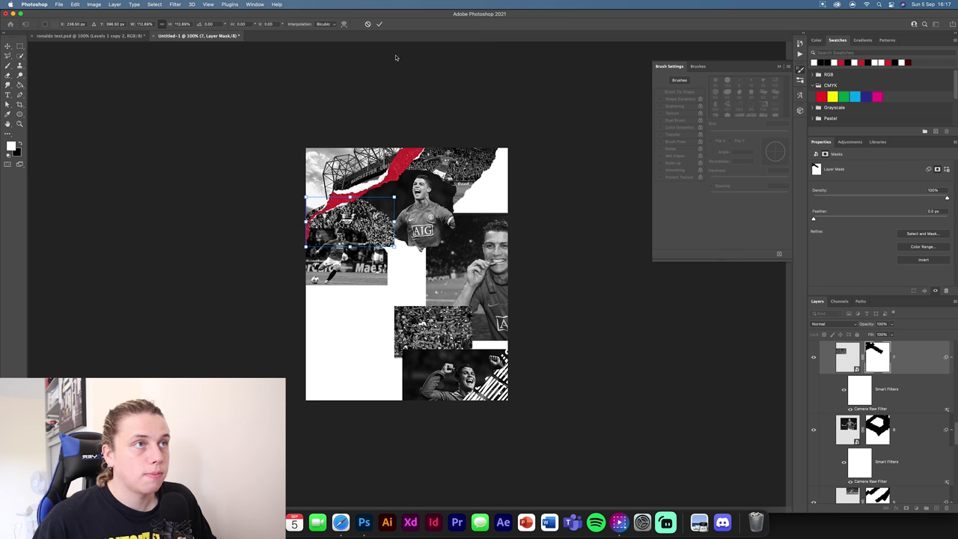
{"action": "left_click", "coordinate": [379, 24]}
{"action": "key", "text": "b"}
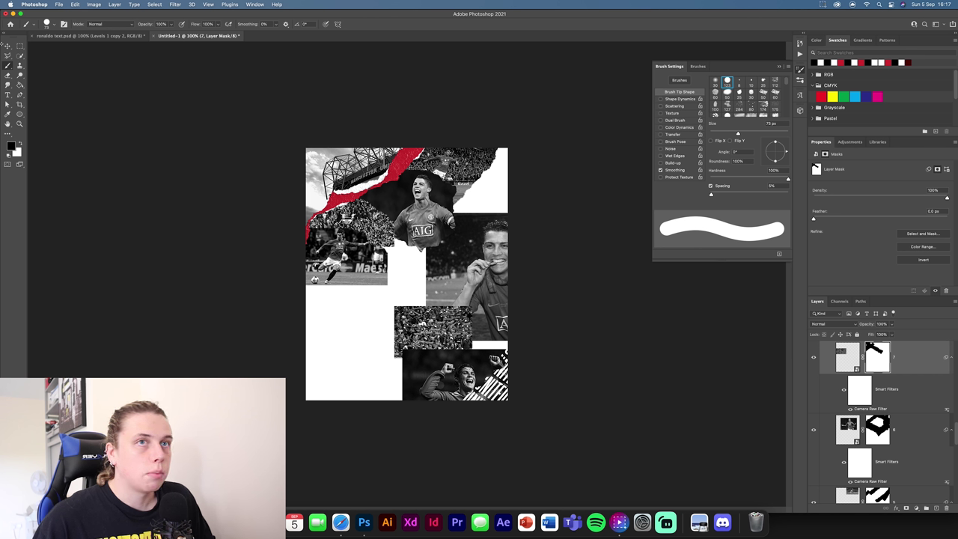
Show the trophy photo on layer 9, move it up at the poster's right edge and add a layer mask to it.
{"action": "left_click", "coordinate": [8, 47]}
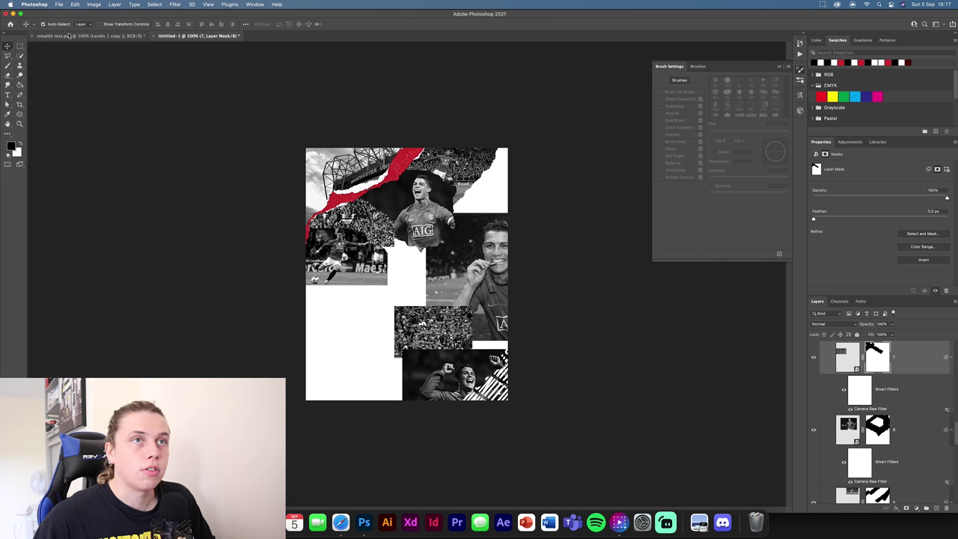
{"action": "scroll", "coordinate": [818, 384], "scroll_direction": "up", "scroll_amount": 3}
{"action": "scroll", "coordinate": [818, 384], "scroll_direction": "up", "scroll_amount": 2}
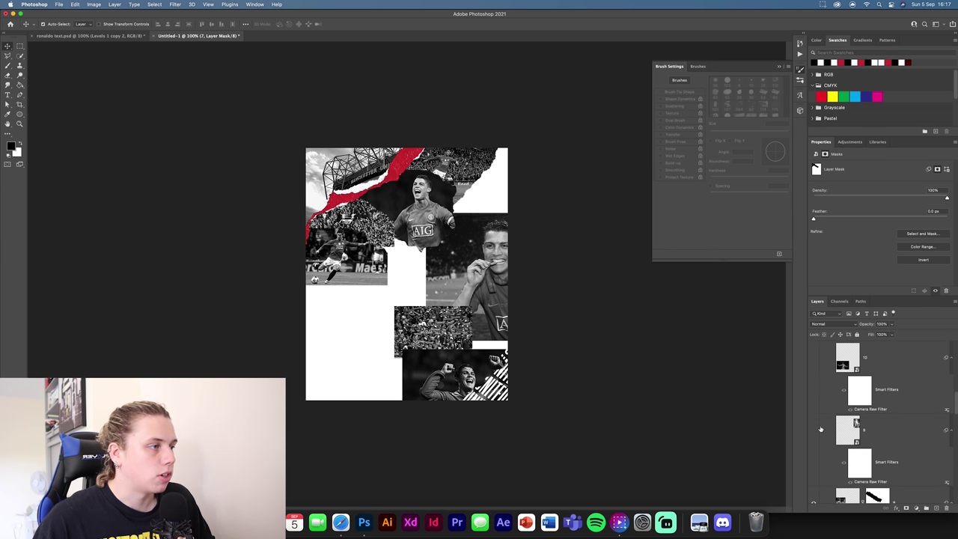
{"action": "left_click", "coordinate": [813, 429]}
{"action": "left_click", "coordinate": [827, 429]}
{"action": "left_click_drag", "start_coordinate": [482, 213], "coordinate": [478, 203]}
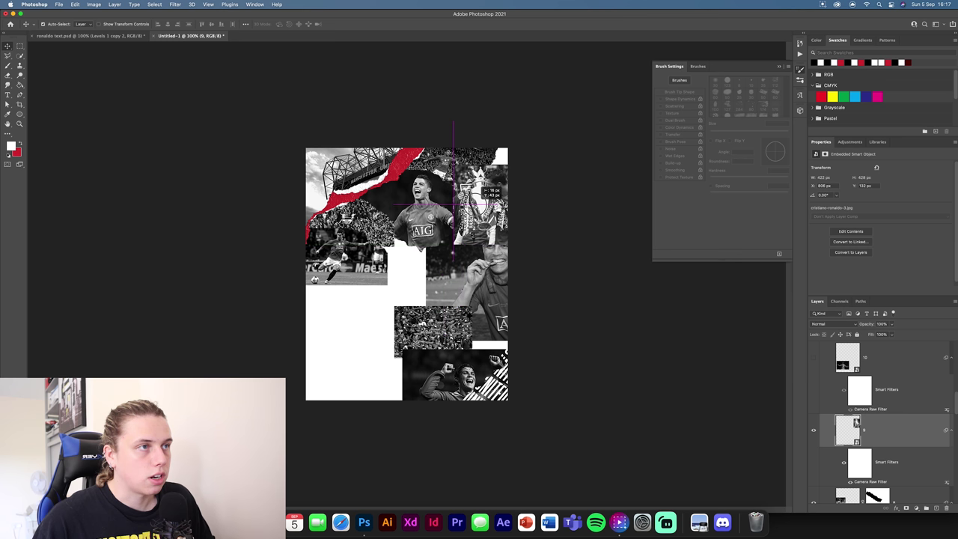
{"action": "left_click", "coordinate": [906, 508]}
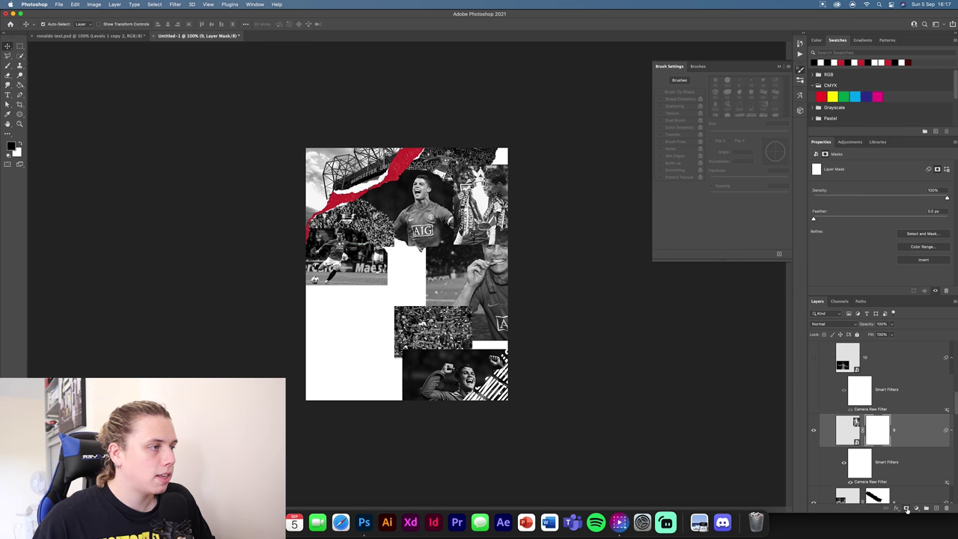
Tear away the trophy photo's lower edge on its layer mask using a torn paper brush angled at 158°.
{"action": "left_click", "coordinate": [11, 65]}
{"action": "left_click", "coordinate": [48, 24]}
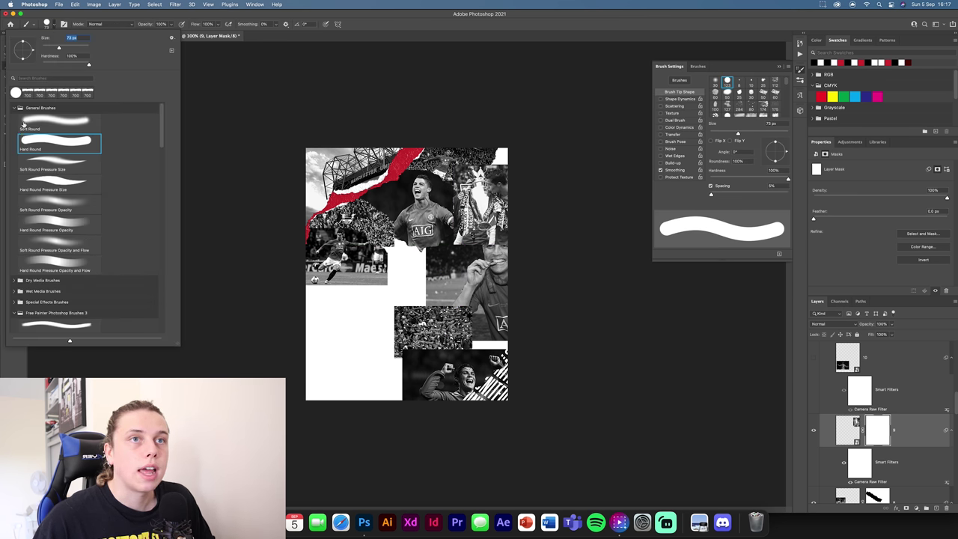
{"action": "left_click", "coordinate": [54, 24]}
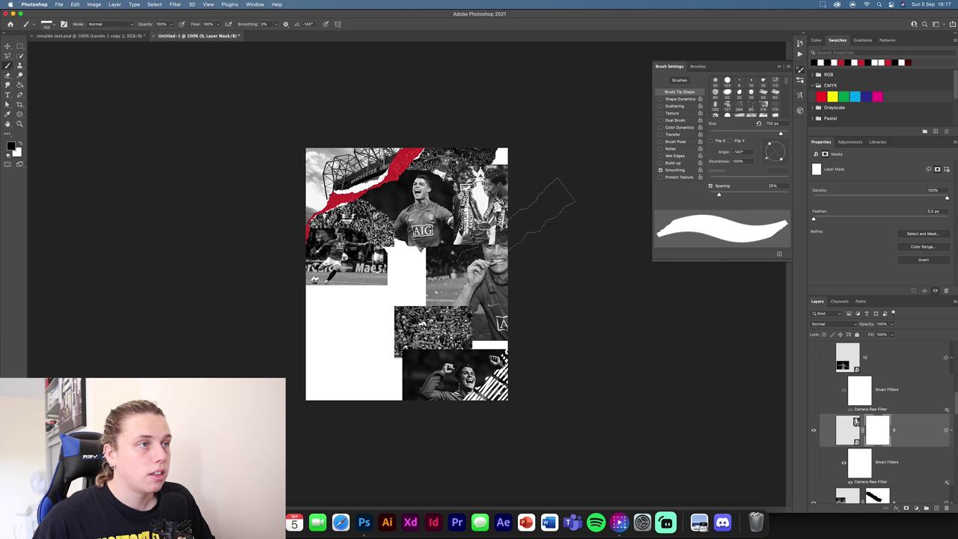
{"action": "left_click", "coordinate": [517, 236]}
{"action": "key", "text": "super+z"}
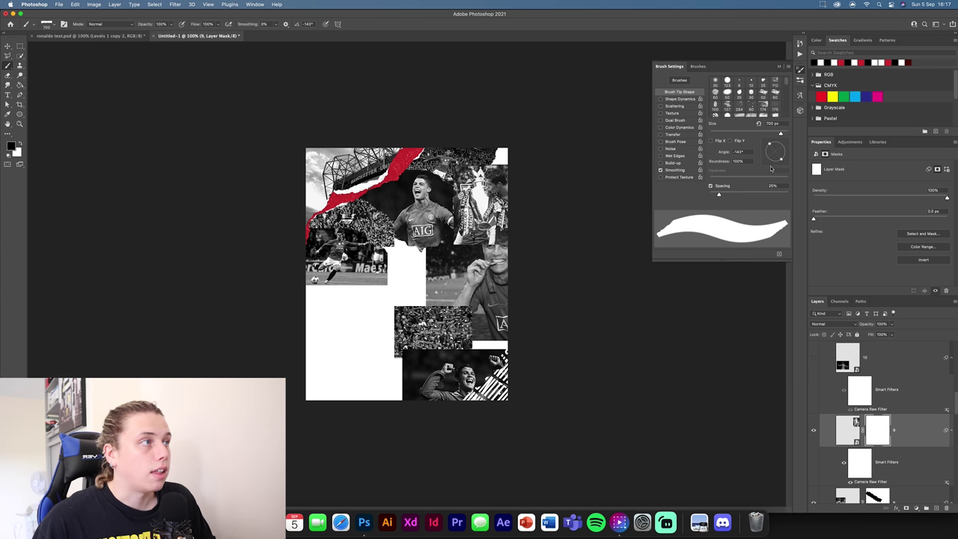
{"action": "mouse_move", "coordinate": [770, 168]}
{"action": "left_mouse_down"}
{"action": "mouse_move", "coordinate": [778, 158]}
{"action": "mouse_move", "coordinate": [766, 147]}
{"action": "left_mouse_up"}
{"action": "left_click", "coordinate": [509, 263]}
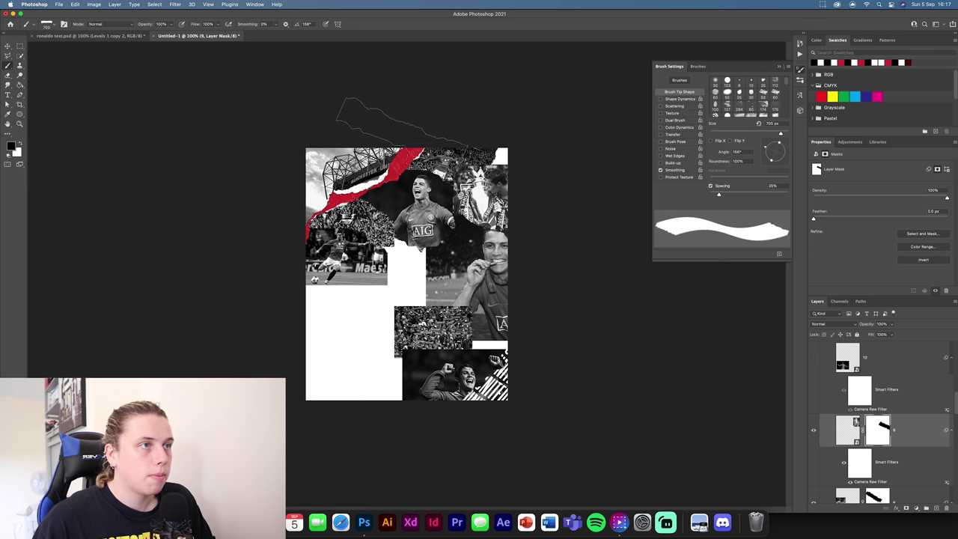
Tear the trophy photo's upper-left and left edges on its mask with the torn brush at -151° and -110°.
{"action": "left_click_drag", "start_coordinate": [765, 148], "coordinate": [763, 157]}
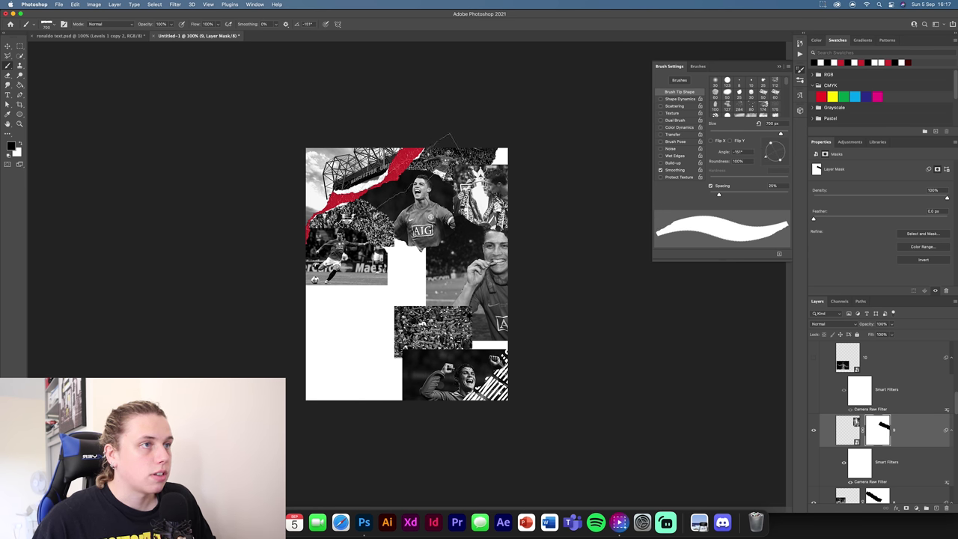
{"action": "left_click", "coordinate": [437, 169]}
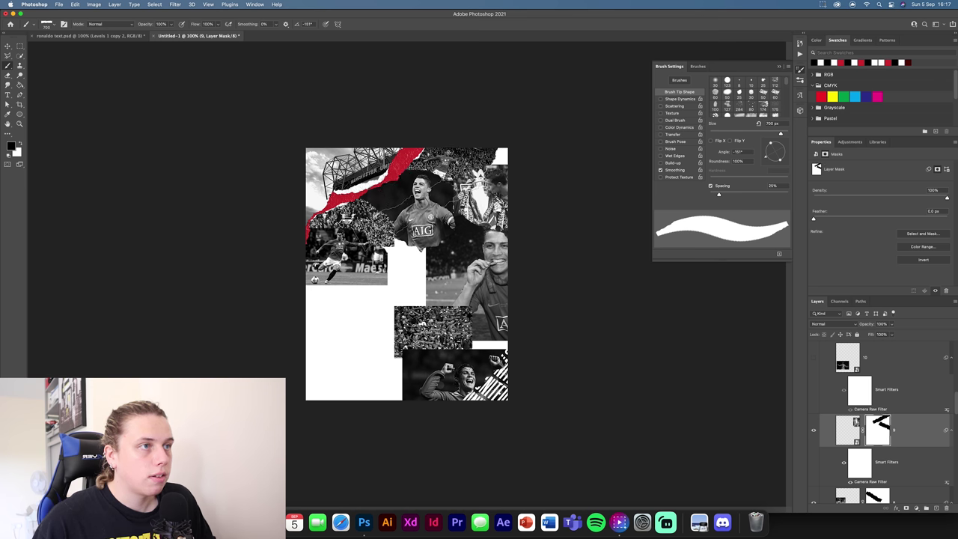
{"action": "left_click_drag", "start_coordinate": [765, 157], "coordinate": [772, 164]}
{"action": "left_click", "coordinate": [430, 234]}
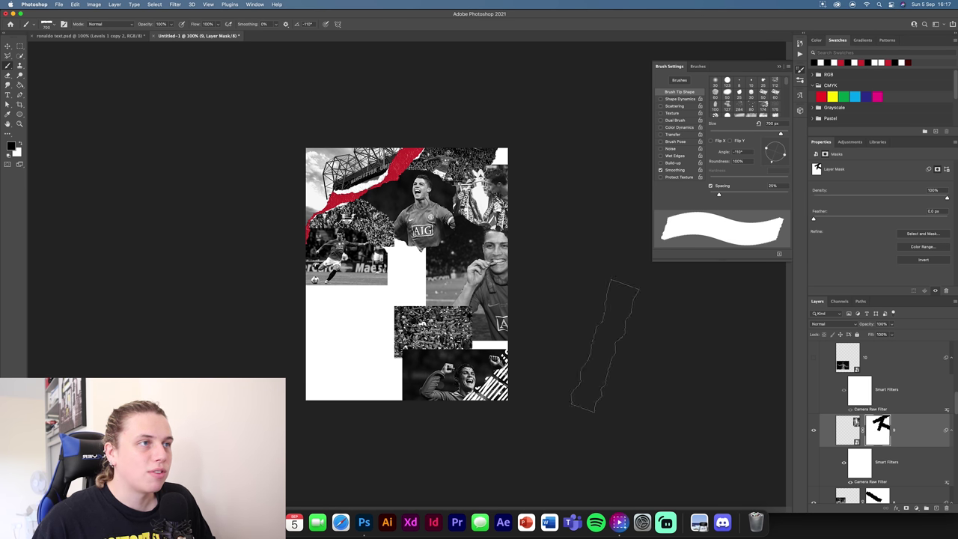
Move the medal-biting photo left and up below the trophy photo, and nudge the trophy photo into place.
{"action": "key", "text": "v"}
{"action": "mouse_move", "coordinate": [479, 248]}
{"action": "left_mouse_down"}
{"action": "mouse_move", "coordinate": [479, 259]}
{"action": "mouse_move", "coordinate": [466, 239]}
{"action": "left_mouse_up"}
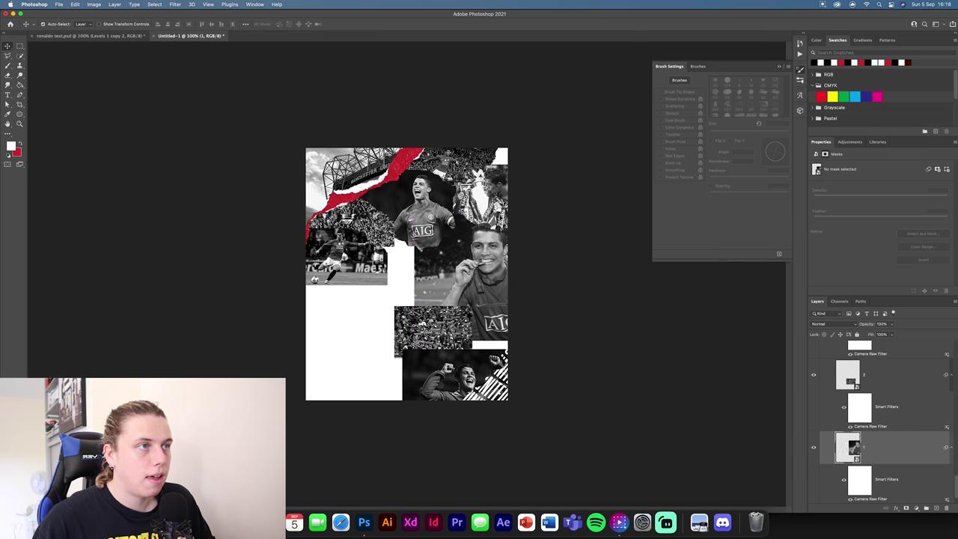
{"action": "mouse_move", "coordinate": [499, 195]}
{"action": "left_mouse_down"}
{"action": "mouse_move", "coordinate": [501, 204]}
{"action": "mouse_move", "coordinate": [508, 196]}
{"action": "left_mouse_up"}
Rework the trophy photo's torn lower edge on its layer mask using the torn brush angled at -171°.
{"action": "left_click", "coordinate": [878, 356]}
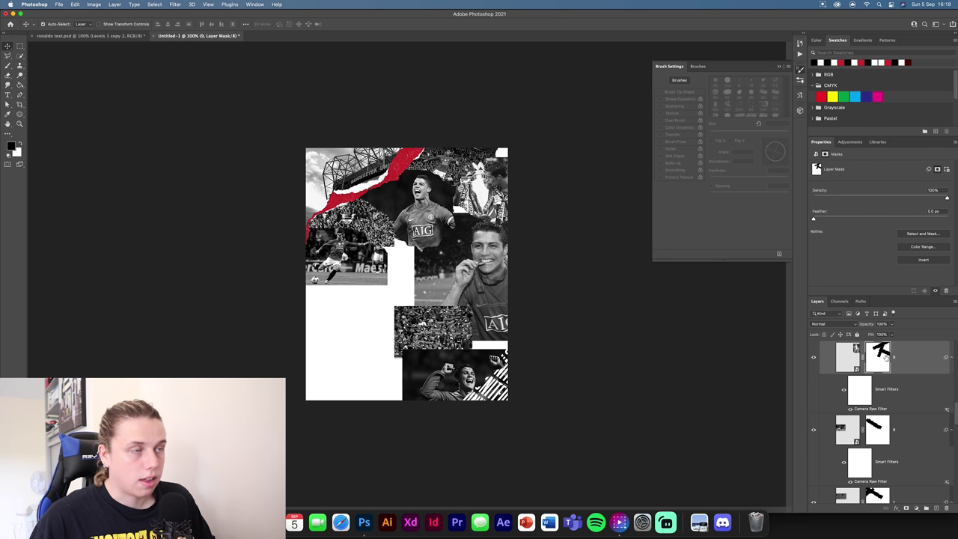
{"action": "key", "text": "b"}
{"action": "left_click_drag", "start_coordinate": [771, 160], "coordinate": [764, 155]}
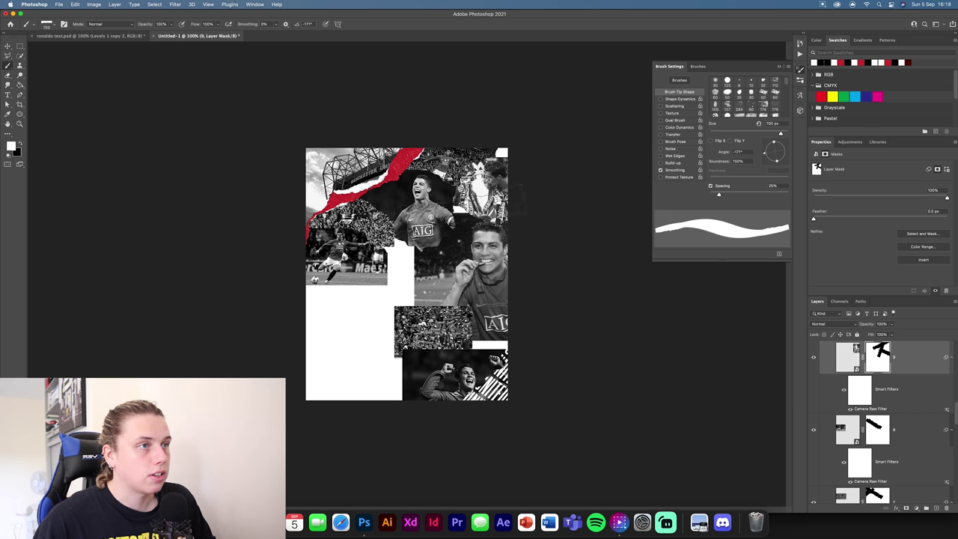
{"action": "key", "text": "x"}
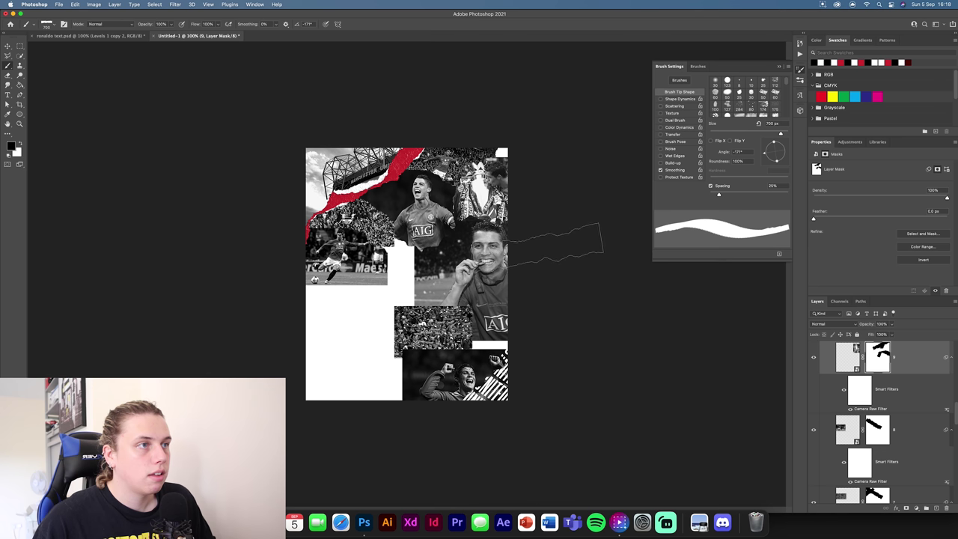
{"action": "left_click", "coordinate": [8, 46]}
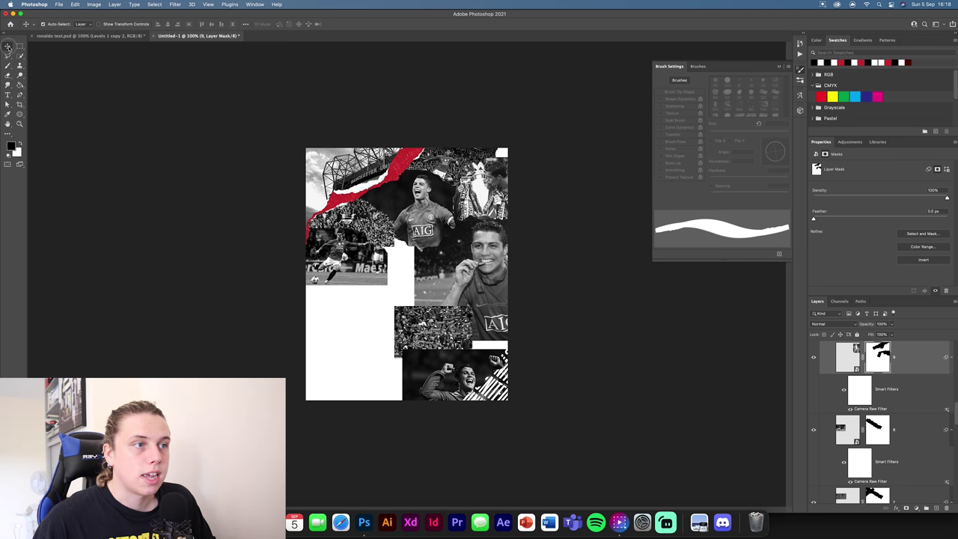
Show layers 10, 11 and the white text left layer in the Images group, leaving layer 12 hidden.
{"action": "left_click", "coordinate": [409, 302]}
{"action": "scroll", "coordinate": [887, 438], "scroll_direction": "up", "scroll_amount": 4}
{"action": "left_click", "coordinate": [813, 414]}
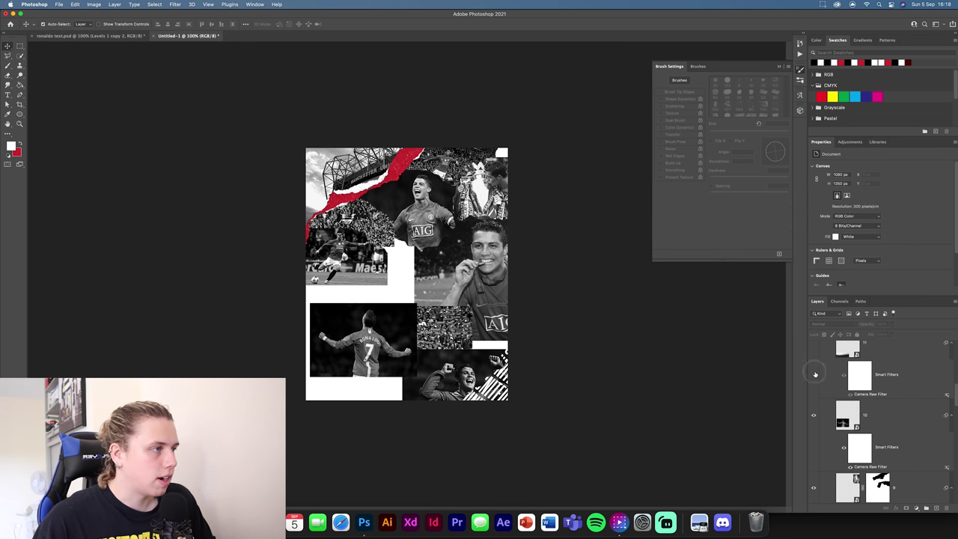
{"action": "left_click", "coordinate": [813, 350]}
{"action": "scroll", "coordinate": [835, 410], "scroll_direction": "up", "scroll_amount": 3}
{"action": "scroll", "coordinate": [835, 409], "scroll_direction": "up", "scroll_amount": 3}
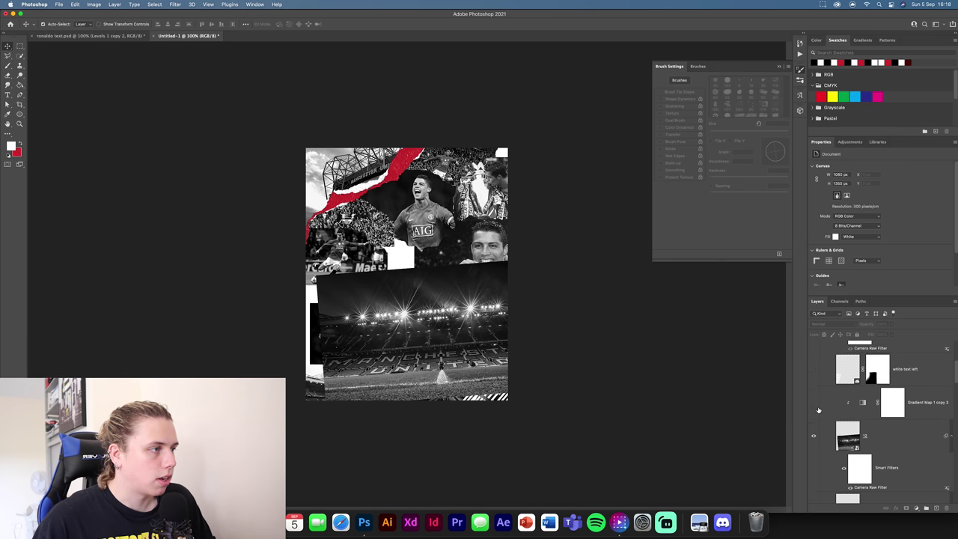
{"action": "left_click", "coordinate": [814, 408]}
{"action": "scroll", "coordinate": [818, 393], "scroll_direction": "up", "scroll_amount": 2}
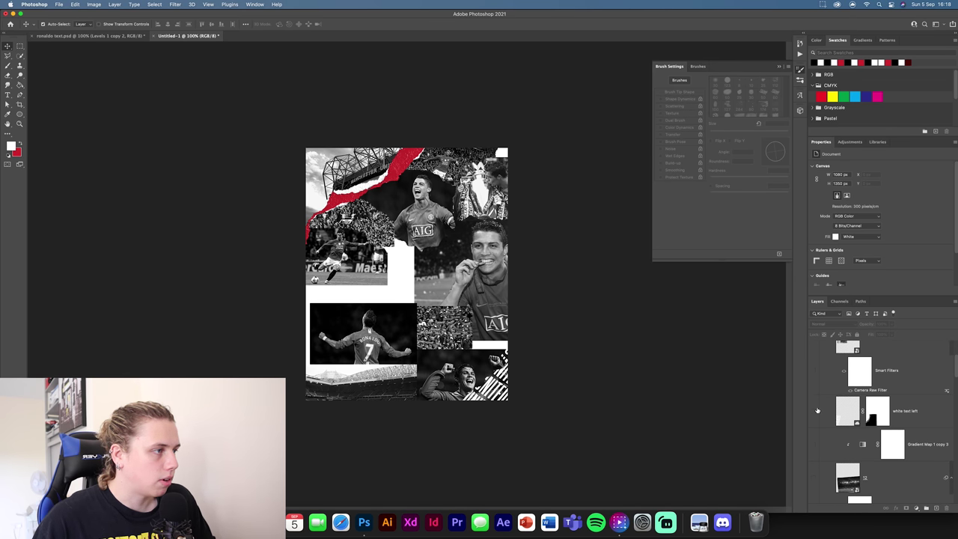
{"action": "left_click", "coordinate": [815, 410]}
Move the number 7 back-view photo and the white text beside it to the poster's left edge, raising the photo slightly.
{"action": "left_click", "coordinate": [336, 335]}
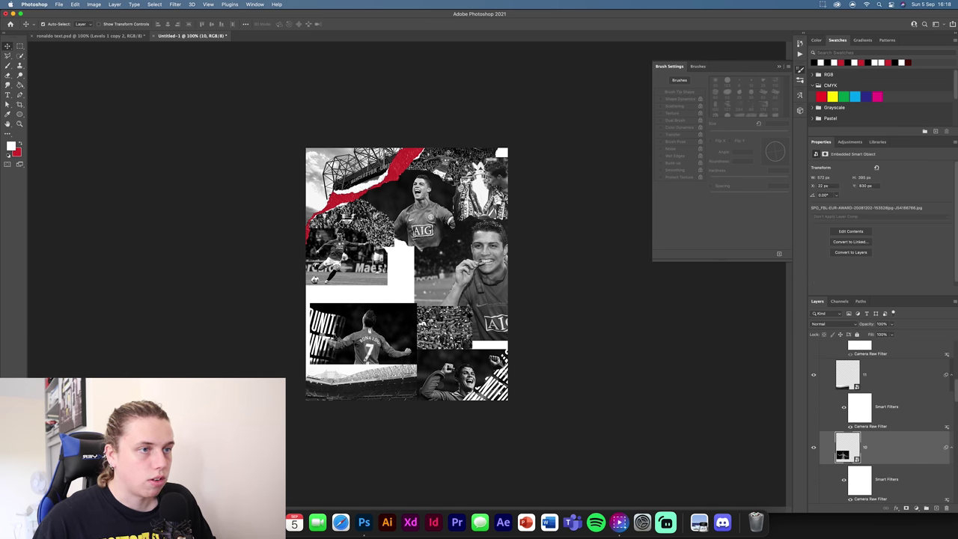
{"action": "key", "text": "super+t"}
{"action": "left_click_drag", "start_coordinate": [362, 324], "coordinate": [348, 317]}
{"action": "key", "text": "Return"}
Show the banner building photo on layer 13 and place it at the poster's left edge, just above the number 7 photo.
{"action": "scroll", "coordinate": [883, 404], "scroll_direction": "up", "scroll_amount": 3}
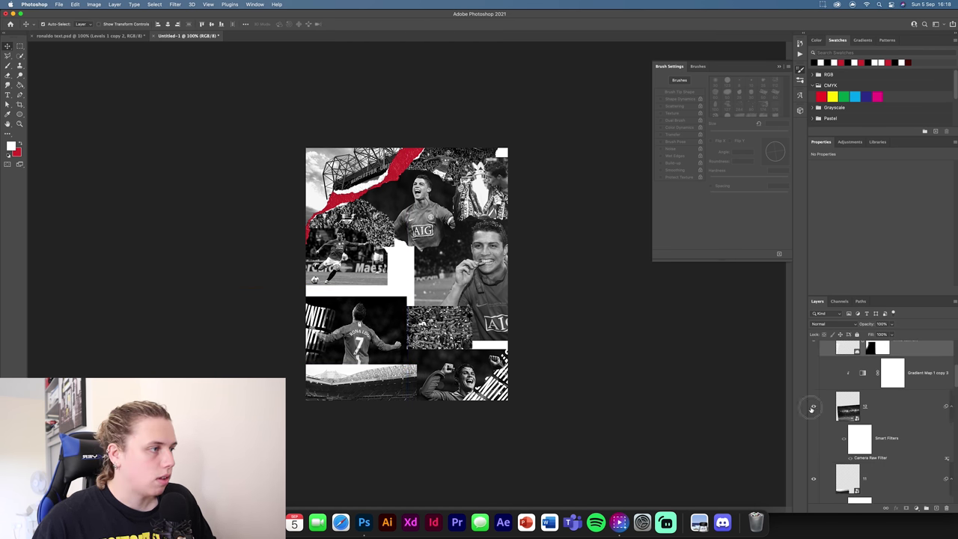
{"action": "left_click", "coordinate": [813, 408]}
{"action": "left_click", "coordinate": [813, 408]}
{"action": "scroll", "coordinate": [847, 419], "scroll_direction": "up", "scroll_amount": 3}
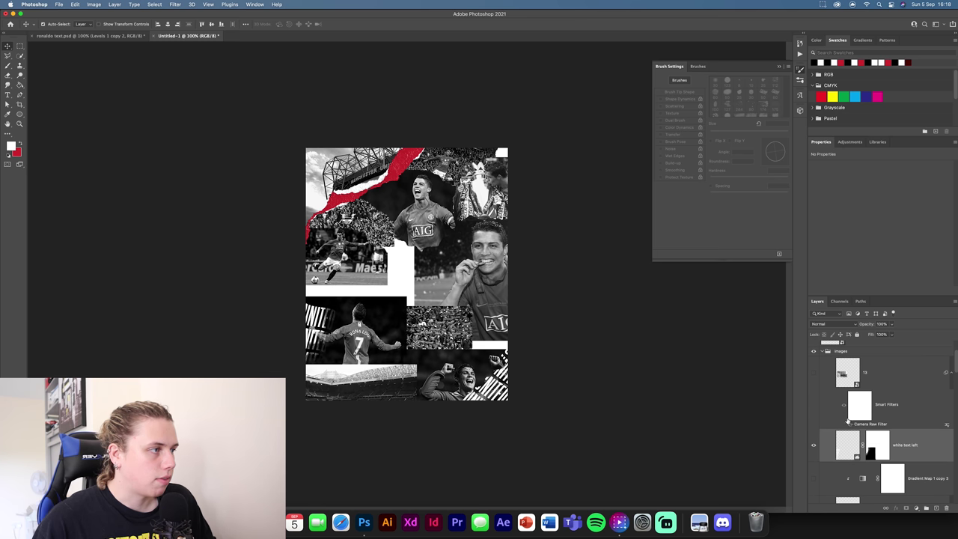
{"action": "left_click", "coordinate": [815, 392]}
{"action": "left_click_drag", "start_coordinate": [362, 275], "coordinate": [394, 287]}
{"action": "key", "text": "super+t"}
{"action": "left_click_drag", "start_coordinate": [374, 288], "coordinate": [373, 289]}
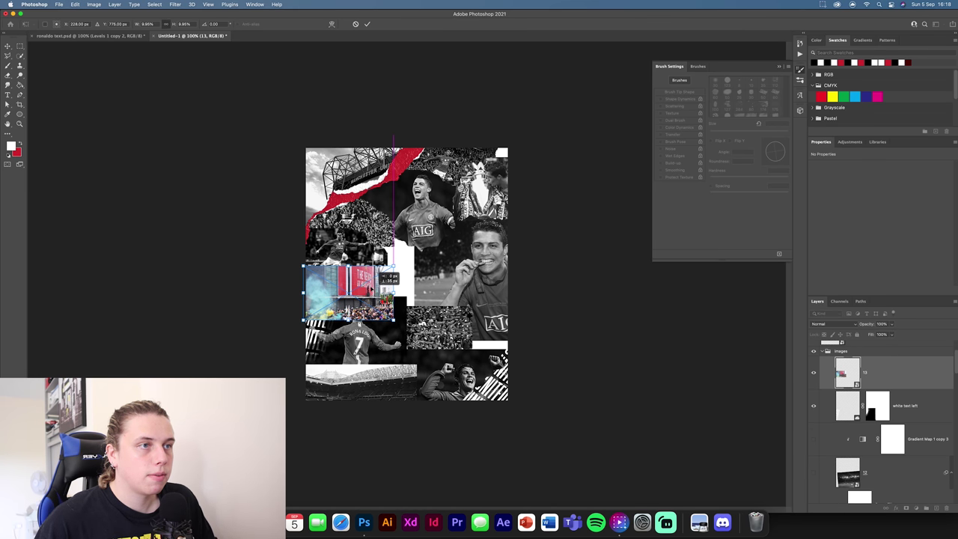
{"action": "left_click", "coordinate": [367, 24]}
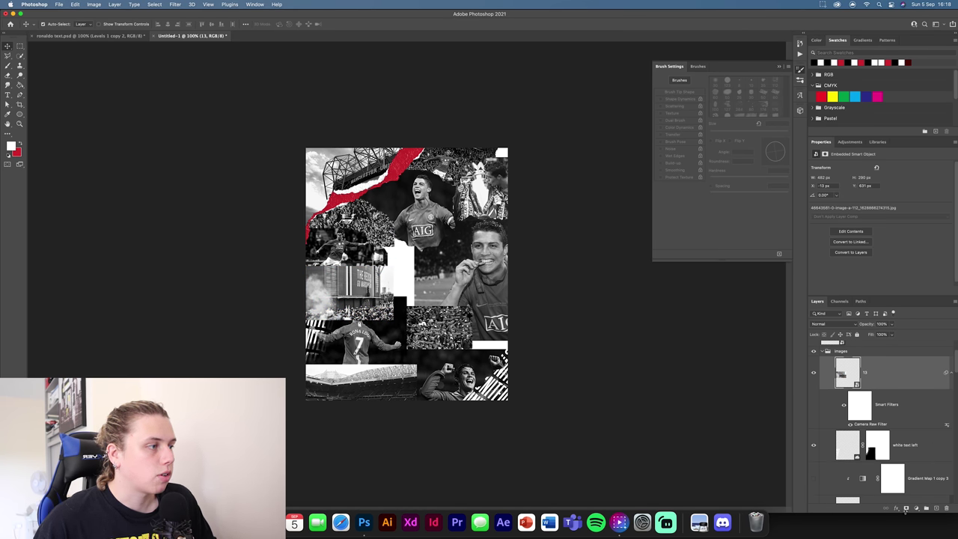
Add a layer mask to the building photo and tear its lower edge with the brush at -171° and its upper edge at -180°.
{"action": "left_click", "coordinate": [905, 508]}
{"action": "left_click", "coordinate": [8, 65]}
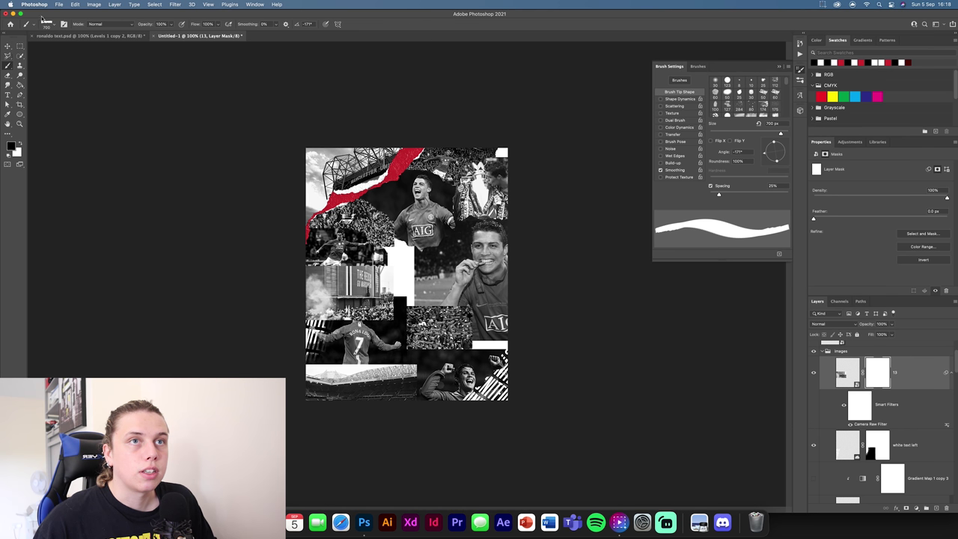
{"action": "left_click", "coordinate": [346, 330]}
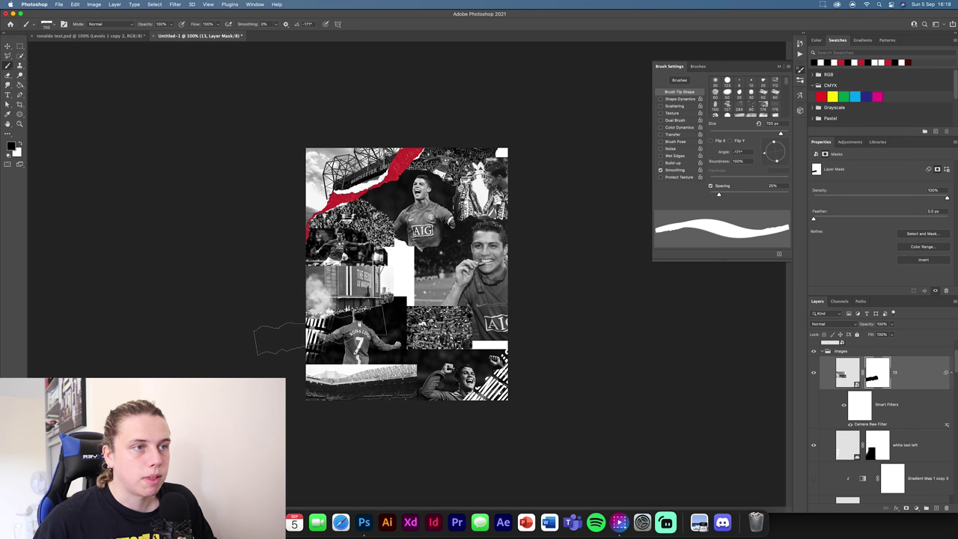
{"action": "left_click", "coordinate": [350, 314]}
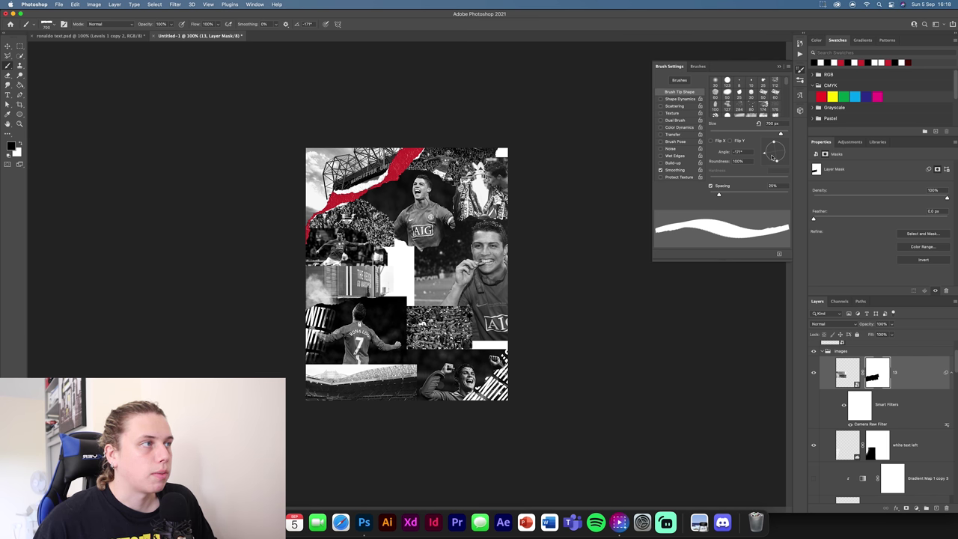
{"action": "left_click_drag", "start_coordinate": [763, 153], "coordinate": [758, 151]}
{"action": "left_click", "coordinate": [353, 253]}
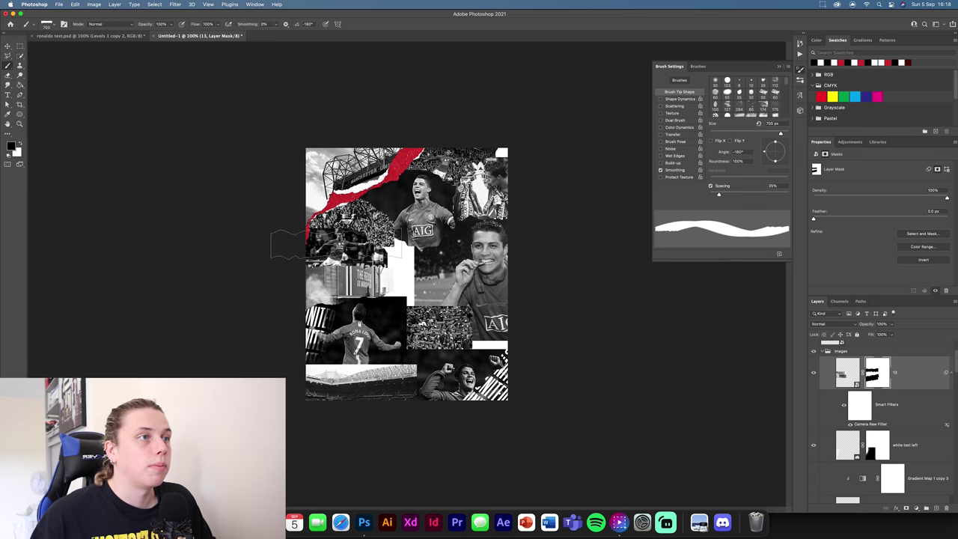
{"action": "key", "text": "v"}
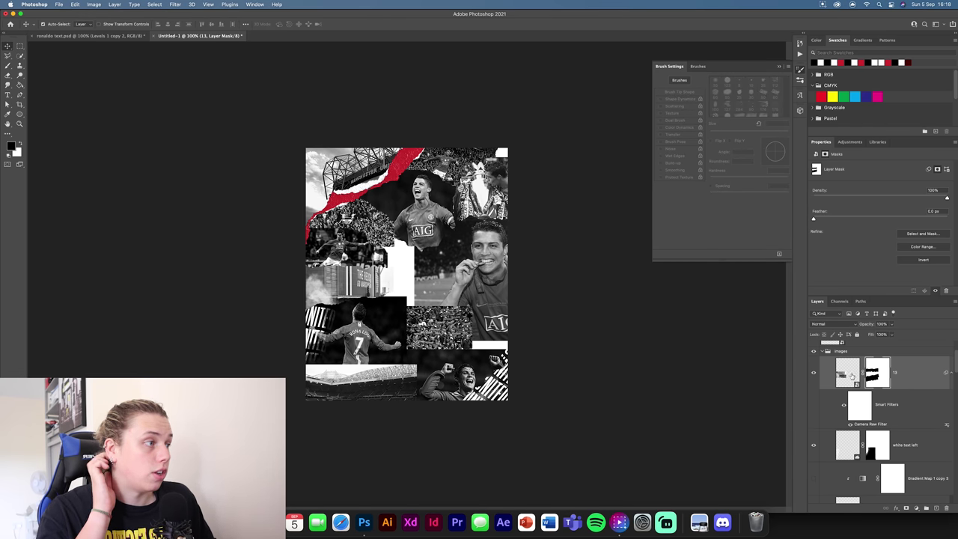
Show the night stadium photo on layer 12 with its red gradient map, and select the photo layer.
{"action": "left_click_drag", "start_coordinate": [851, 375], "coordinate": [877, 394]}
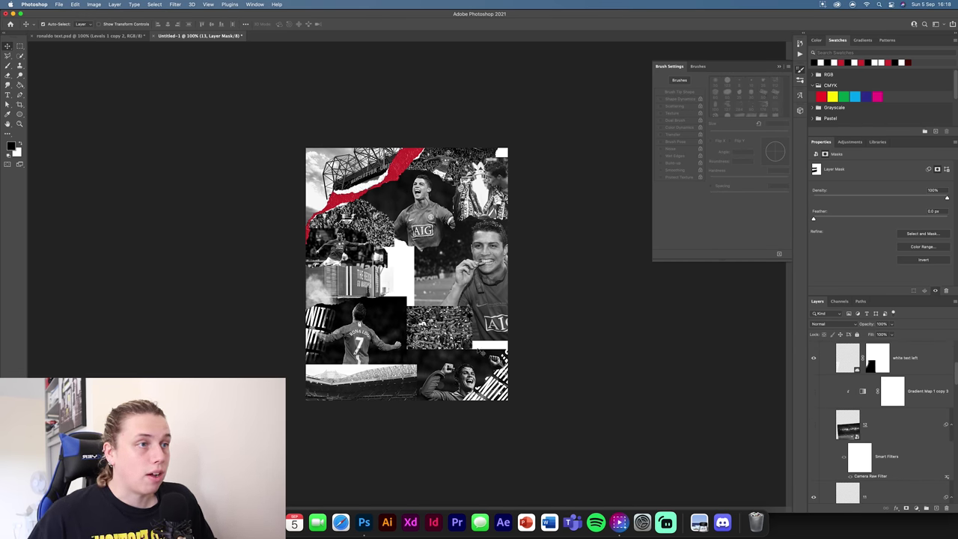
{"action": "left_click", "coordinate": [813, 424]}
{"action": "left_click", "coordinate": [814, 391]}
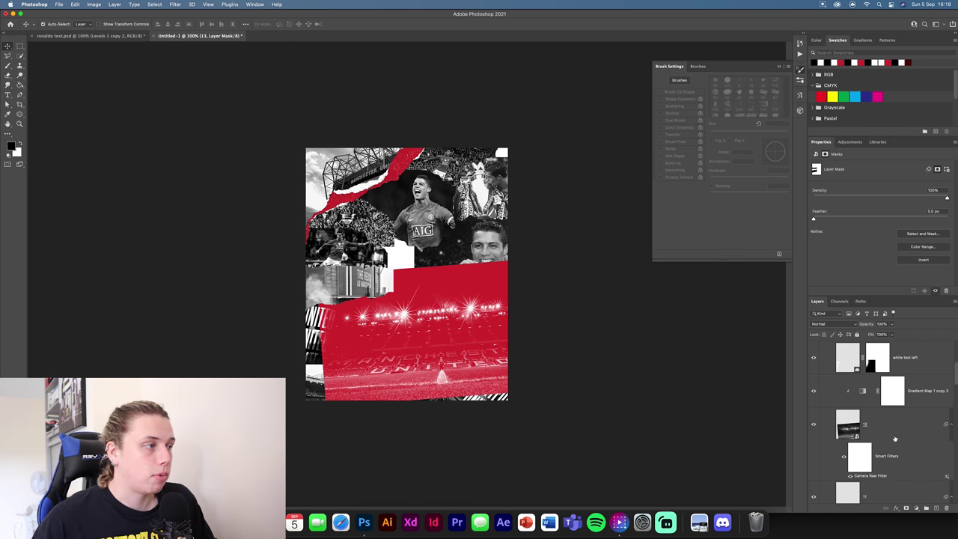
{"action": "left_click", "coordinate": [895, 437]}
Outline a jagged, spiked strip across the stadium photo with the Pen tool, convert it to a selection and mask layer 12 with it.
{"action": "left_click", "coordinate": [20, 94]}
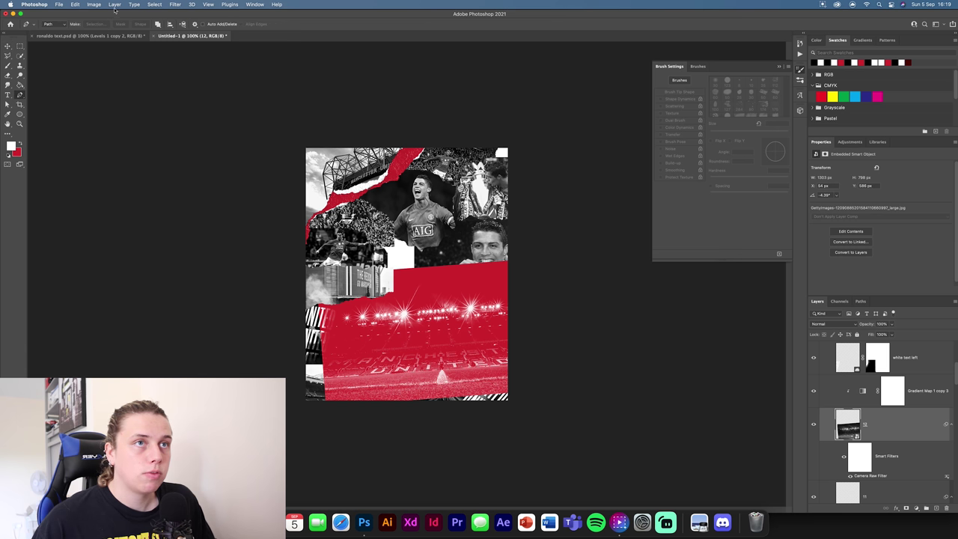
{"action": "left_click", "coordinate": [517, 282]}
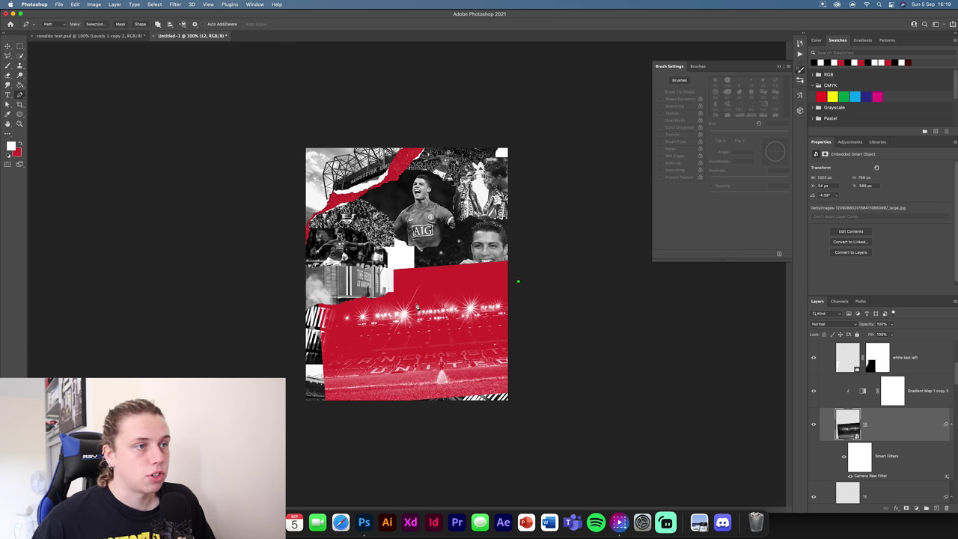
{"action": "key", "text": "super+z"}
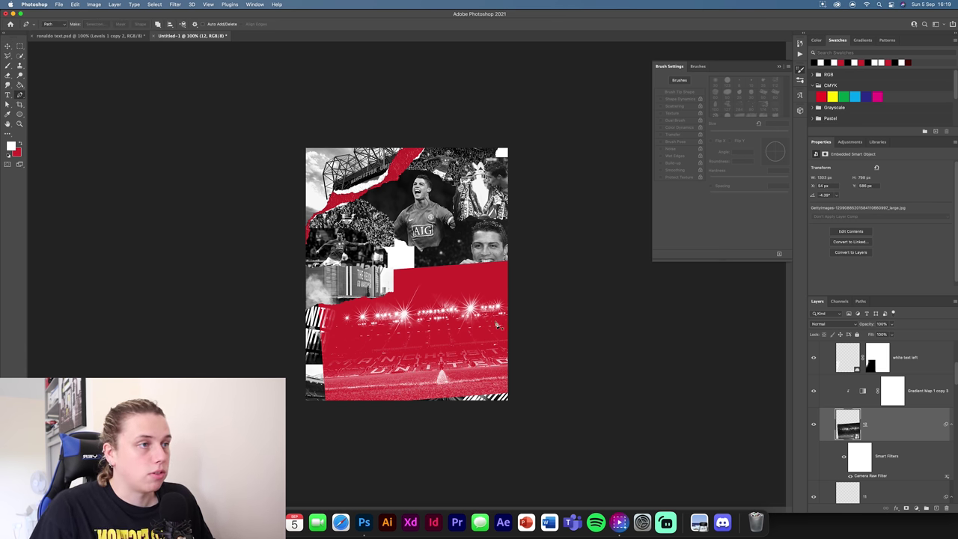
{"action": "left_click", "coordinate": [519, 324]}
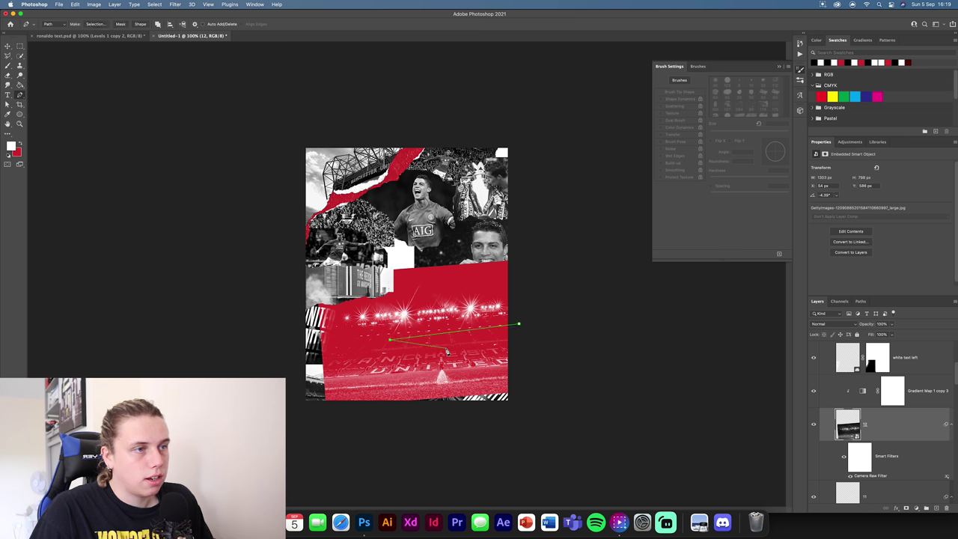
{"action": "left_click", "coordinate": [326, 370]}
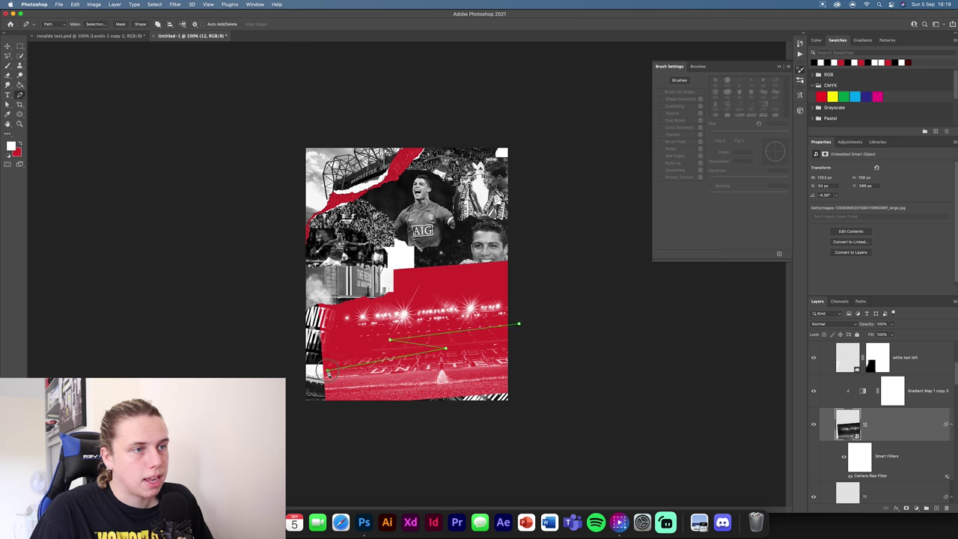
{"action": "left_click", "coordinate": [543, 368]}
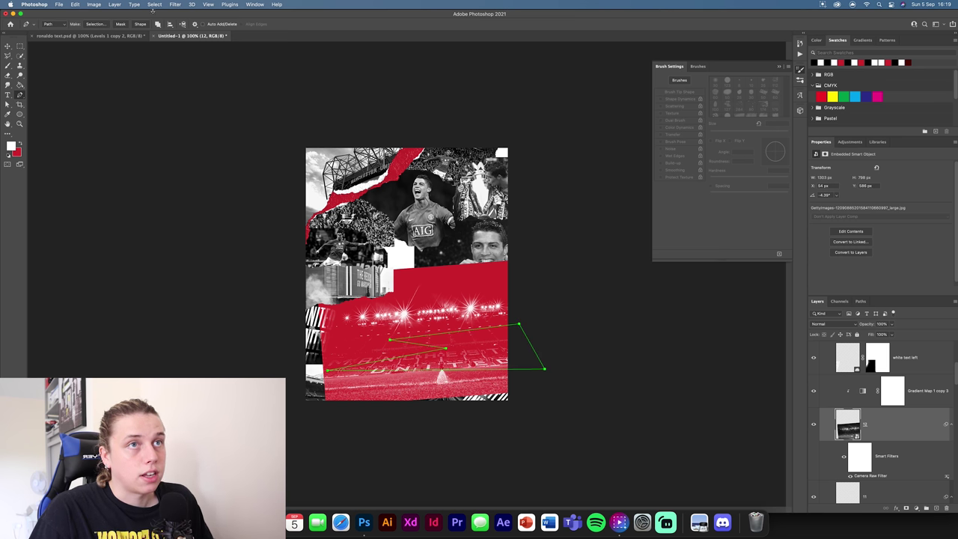
{"action": "left_click", "coordinate": [100, 26]}
{"action": "left_click", "coordinate": [524, 230]}
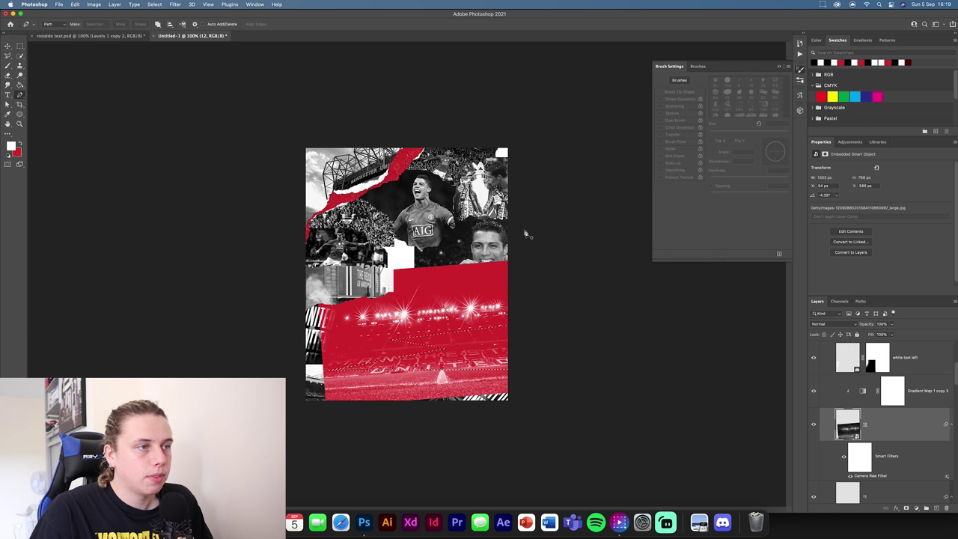
{"action": "left_click", "coordinate": [905, 508]}
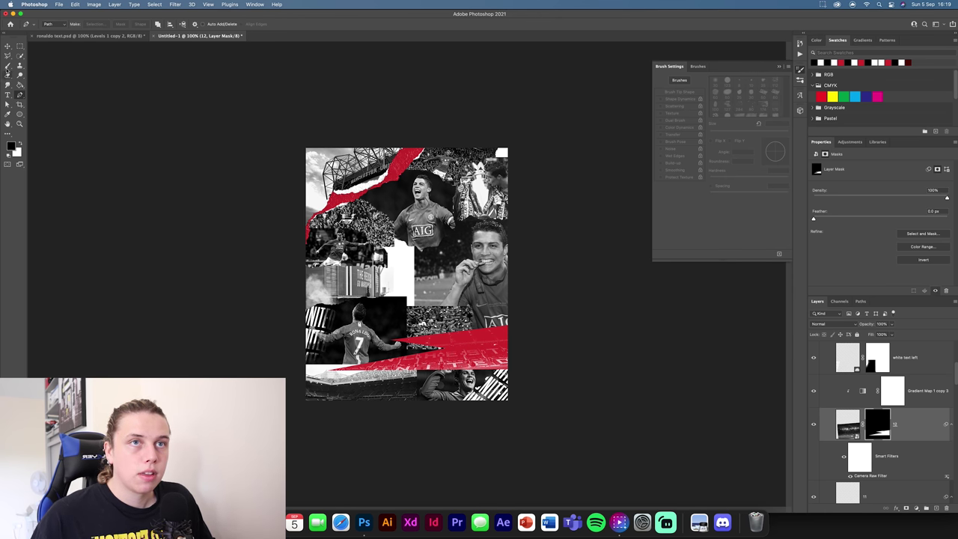
Roughen the upper edges of the red strip's two spikes on its mask with a 200 px torn brush at -171° and -174°.
{"action": "left_click", "coordinate": [7, 66]}
{"action": "left_click", "coordinate": [49, 23]}
{"action": "left_click", "coordinate": [52, 23]}
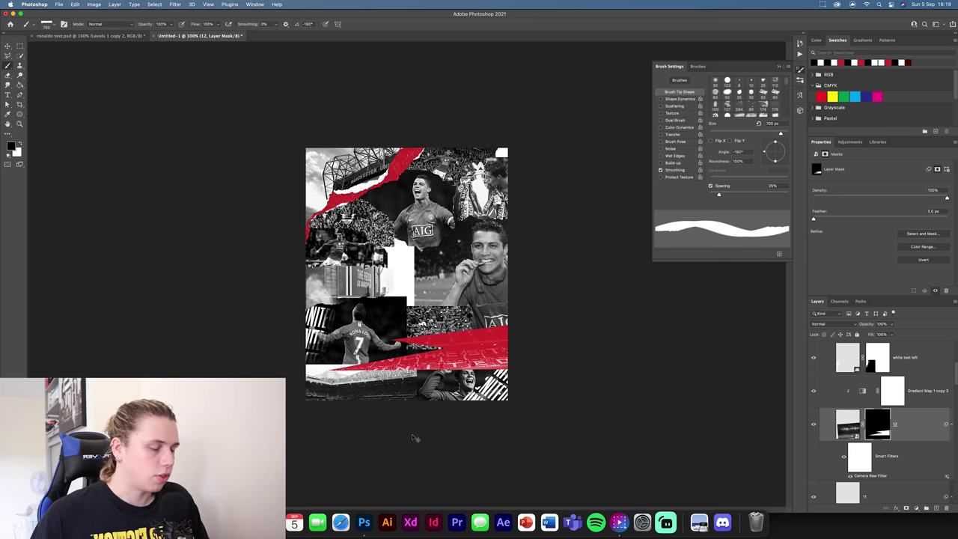
{"action": "key", "text": "super+plus"}
{"action": "key", "text": "super+plus"}
{"action": "scroll", "coordinate": [412, 436], "scroll_direction": "down", "scroll_amount": 5}
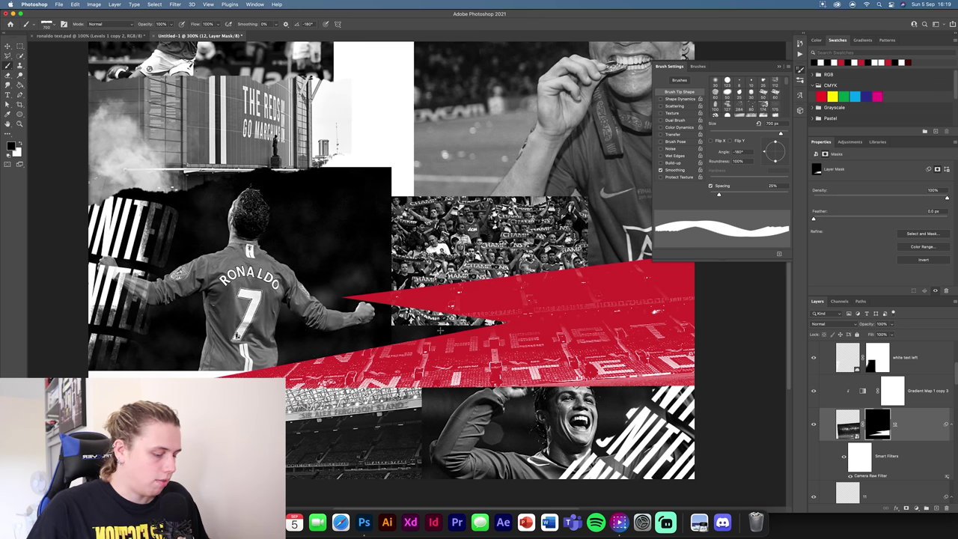
{"action": "key", "text": "["}
{"action": "key", "text": "["}
{"action": "key", "text": "["}
{"action": "key", "text": "["}
{"action": "key", "text": "["}
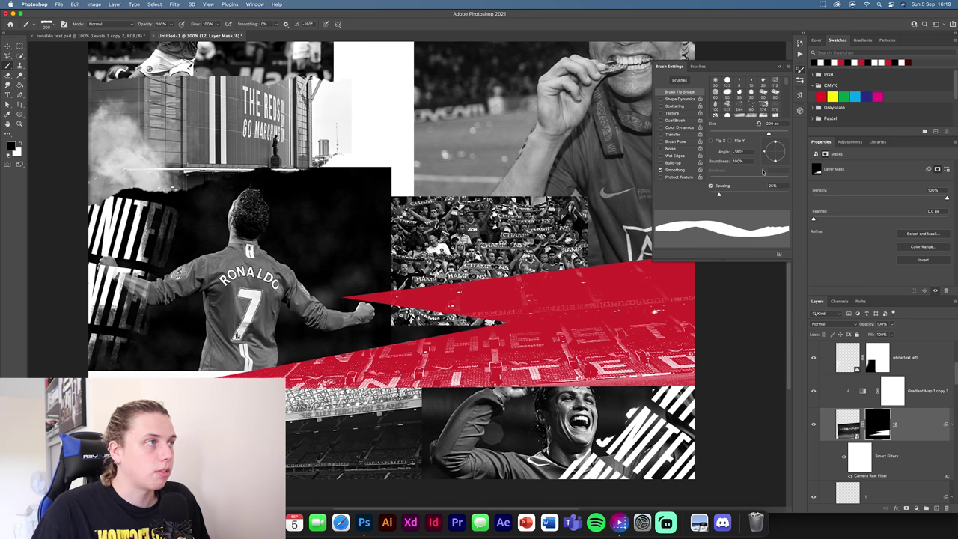
{"action": "left_click_drag", "start_coordinate": [765, 152], "coordinate": [765, 155]}
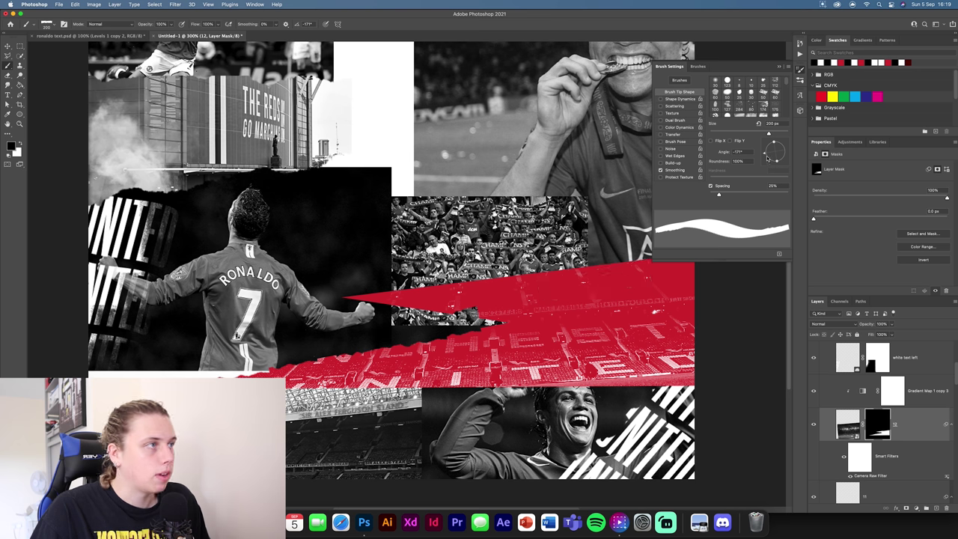
{"action": "mouse_move", "coordinate": [766, 158]}
{"action": "left_mouse_down"}
{"action": "mouse_move", "coordinate": [779, 166]}
{"action": "mouse_move", "coordinate": [770, 159]}
{"action": "left_mouse_up"}
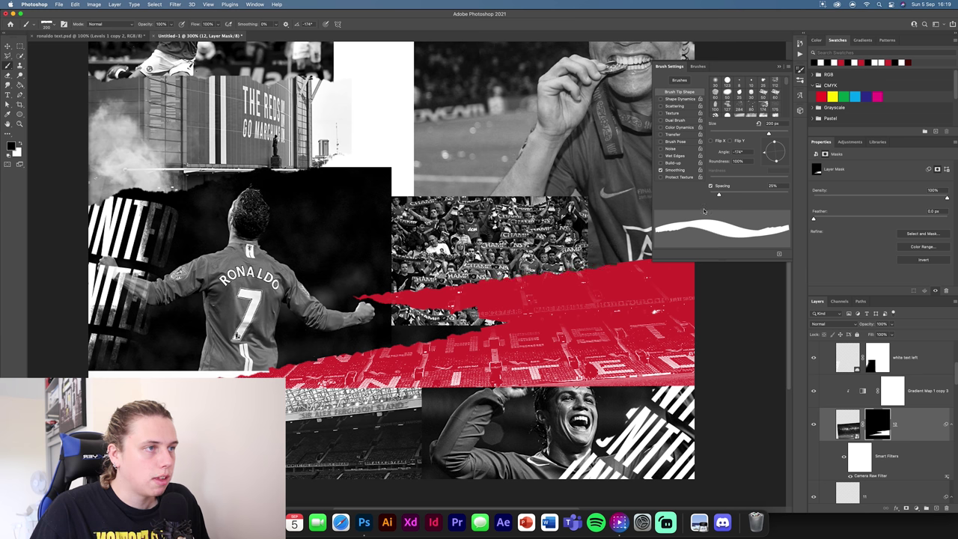
Roughen the lower edge of the red stadium strip on layer 12's mask with the 200 px torn brush at 176°.
{"action": "left_click", "coordinate": [764, 153]}
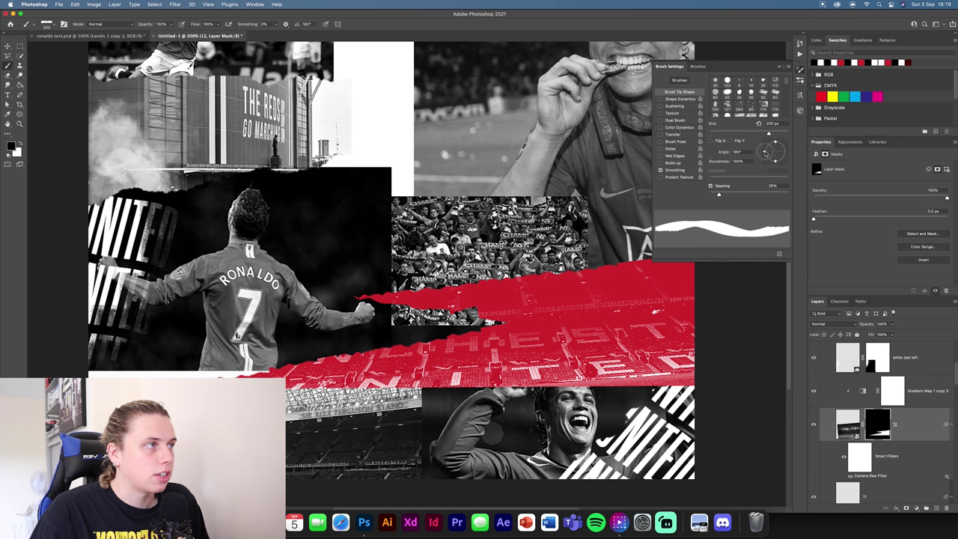
{"action": "left_click_drag", "start_coordinate": [765, 153], "coordinate": [764, 151]}
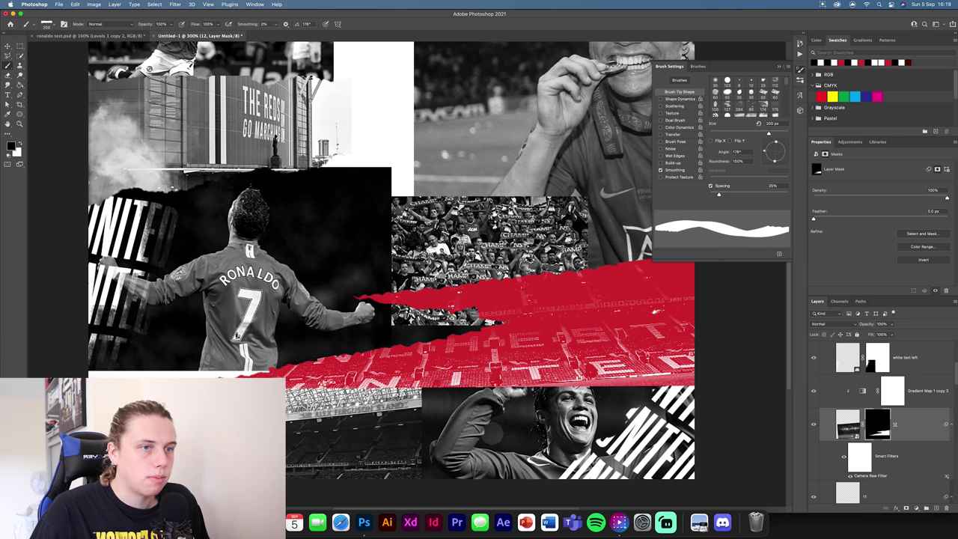
{"action": "left_click", "coordinate": [366, 393]}
{"action": "left_click", "coordinate": [486, 398]}
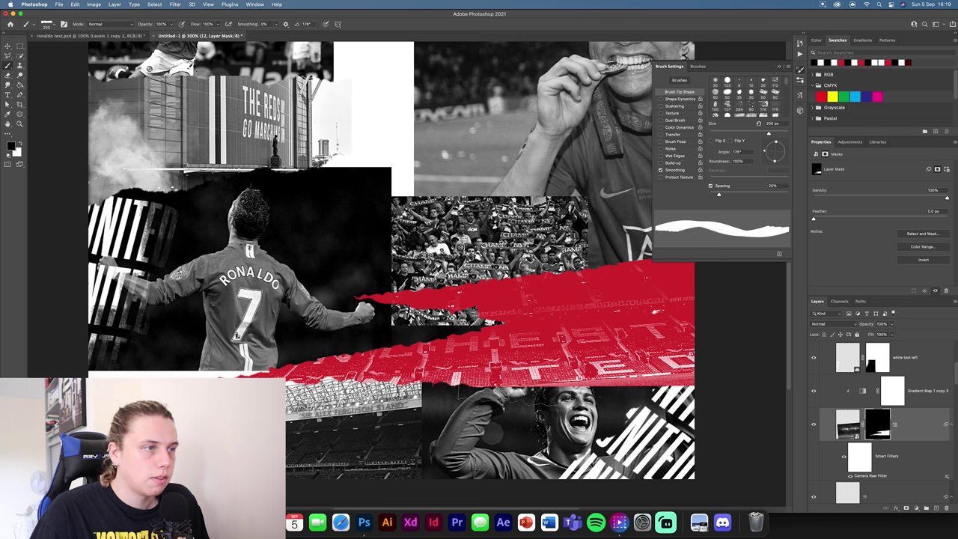
{"action": "left_click", "coordinate": [515, 390]}
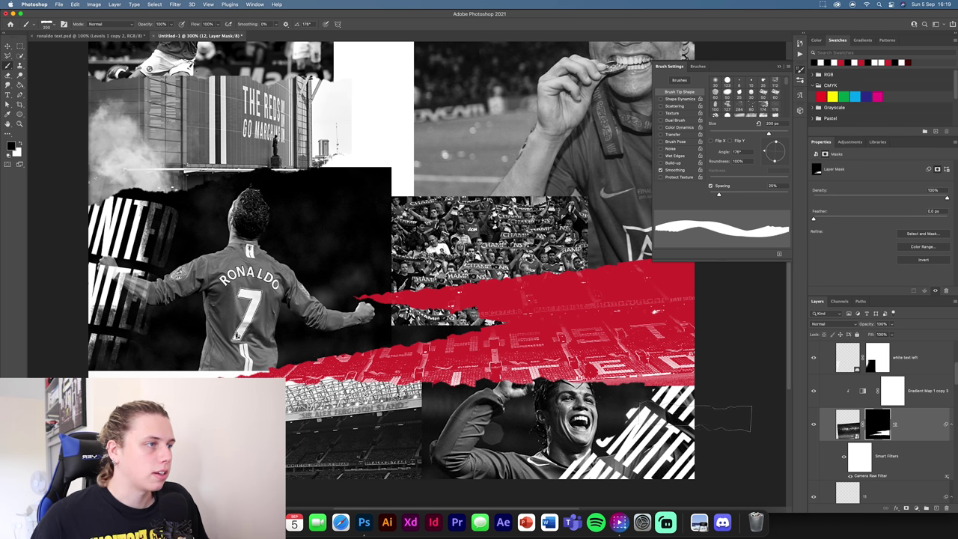
{"action": "key", "text": "v"}
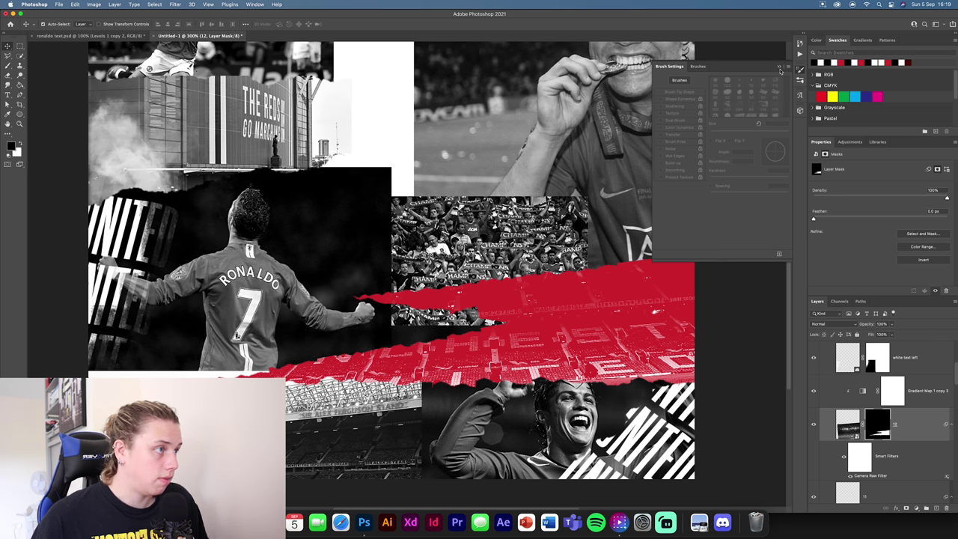
{"action": "key", "text": "super+0"}
{"action": "left_click", "coordinate": [777, 68]}
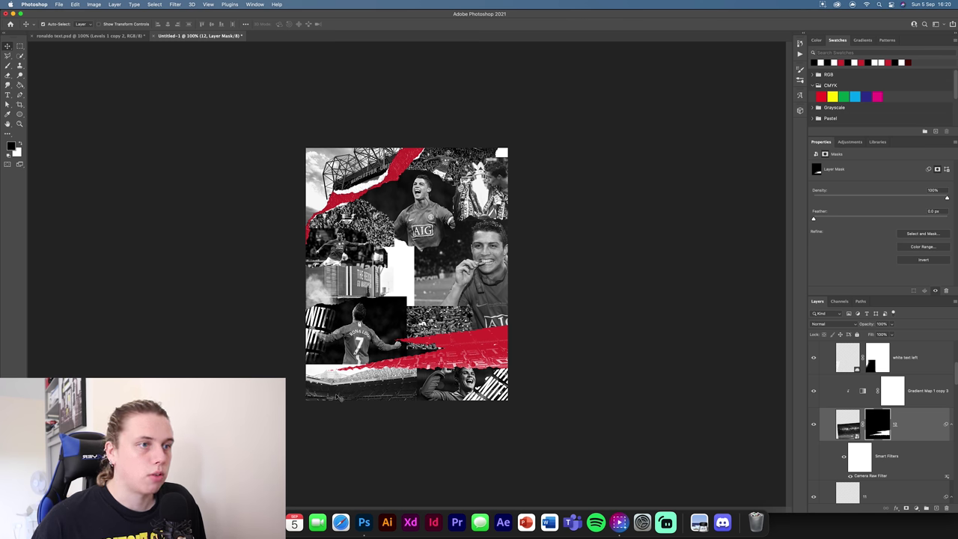
In ronaldo text.psd, combine the spiky middle red paper rip and its gradient map into one smart object.
{"action": "left_click", "coordinate": [110, 36]}
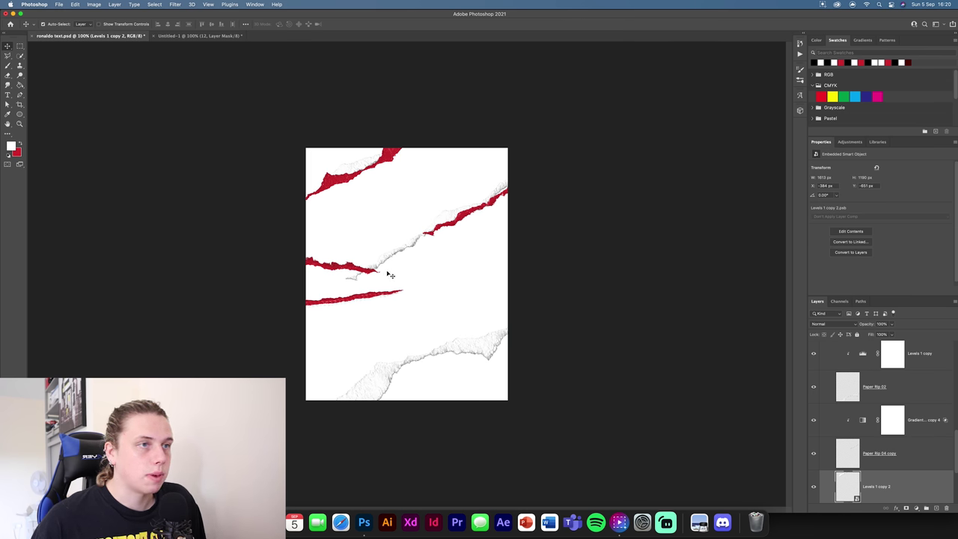
{"action": "left_click", "coordinate": [325, 267]}
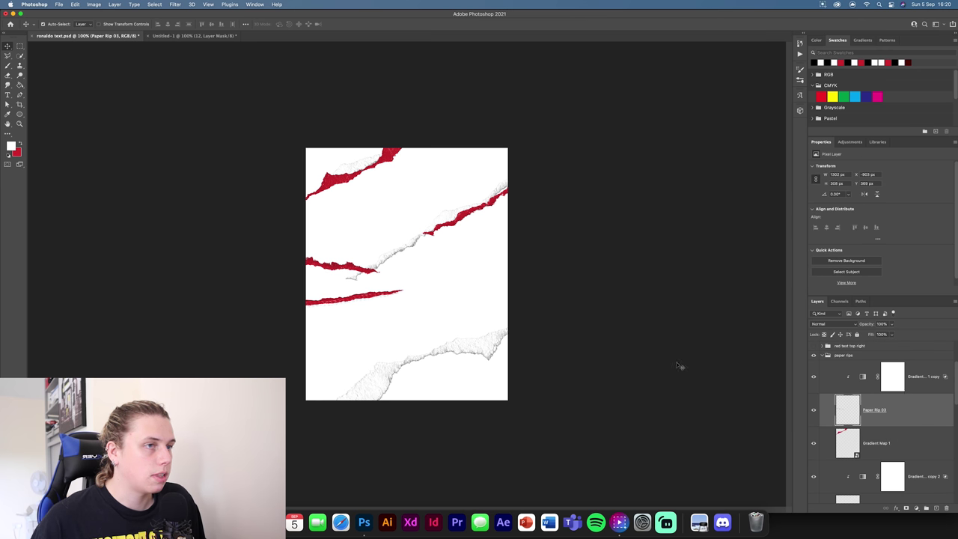
{"action": "left_click", "coordinate": [823, 377], "text": "shift"}
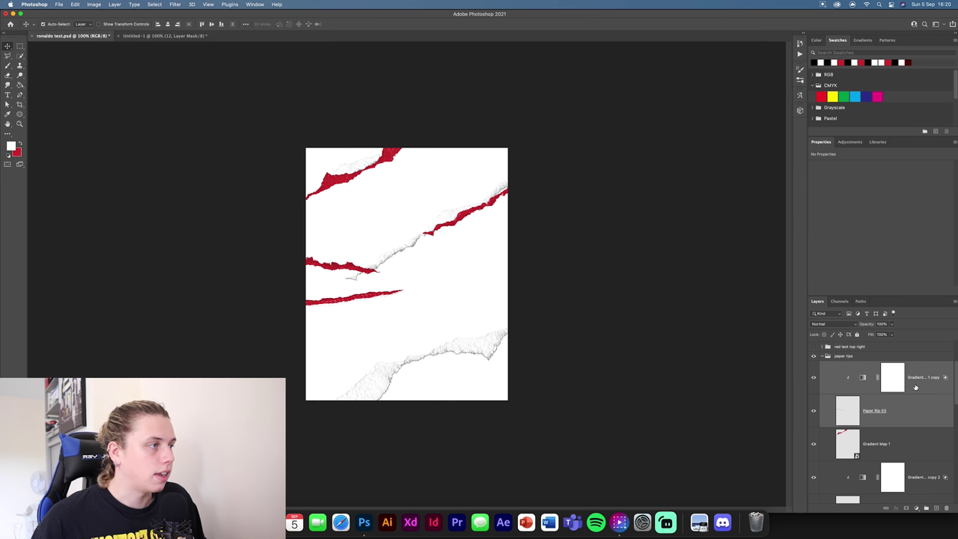
{"action": "right_click", "coordinate": [819, 385]}
{"action": "left_click", "coordinate": [852, 252]}
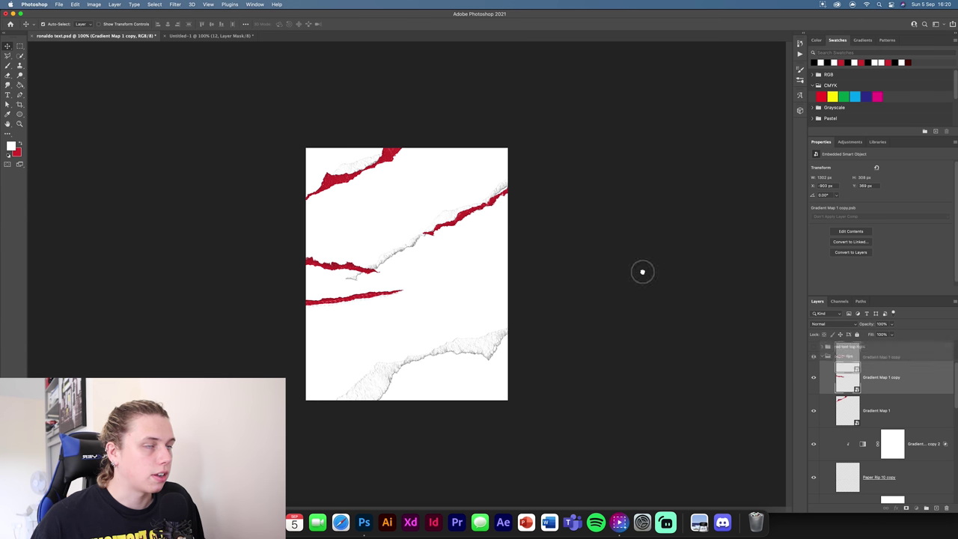
Bring the red rip into the poster above all images and rotate it to -11.78° along the number 7 photo's upper edge.
{"action": "left_click_drag", "start_coordinate": [205, 37], "coordinate": [350, 307]}
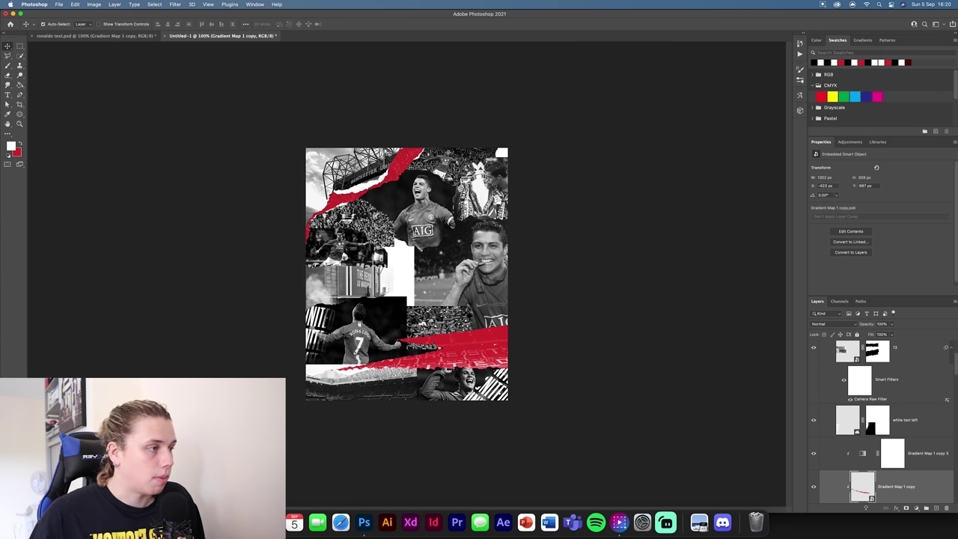
{"action": "mouse_move", "coordinate": [860, 488]}
{"action": "left_mouse_down"}
{"action": "mouse_move", "coordinate": [895, 434]}
{"action": "mouse_move", "coordinate": [883, 357]}
{"action": "left_mouse_up"}
{"action": "key", "text": "super+t"}
{"action": "mouse_move", "coordinate": [400, 326]}
{"action": "left_mouse_down"}
{"action": "mouse_move", "coordinate": [353, 280]}
{"action": "mouse_move", "coordinate": [353, 310]}
{"action": "left_mouse_up"}
{"action": "left_click_drag", "start_coordinate": [452, 294], "coordinate": [449, 265]}
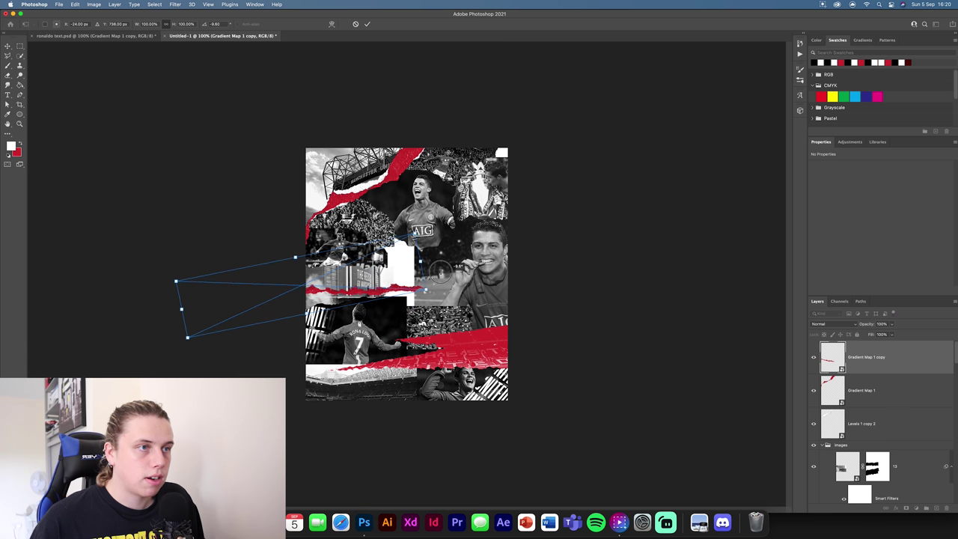
{"action": "mouse_move", "coordinate": [316, 289]}
{"action": "left_mouse_down"}
{"action": "mouse_move", "coordinate": [317, 299]}
{"action": "mouse_move", "coordinate": [304, 292]}
{"action": "left_mouse_up"}
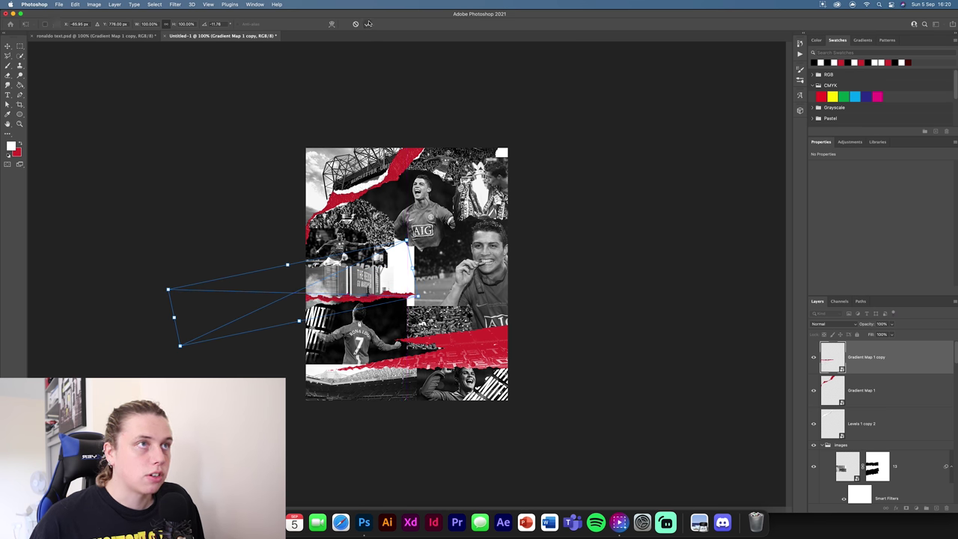
{"action": "left_click", "coordinate": [367, 23]}
{"action": "left_click", "coordinate": [880, 489]}
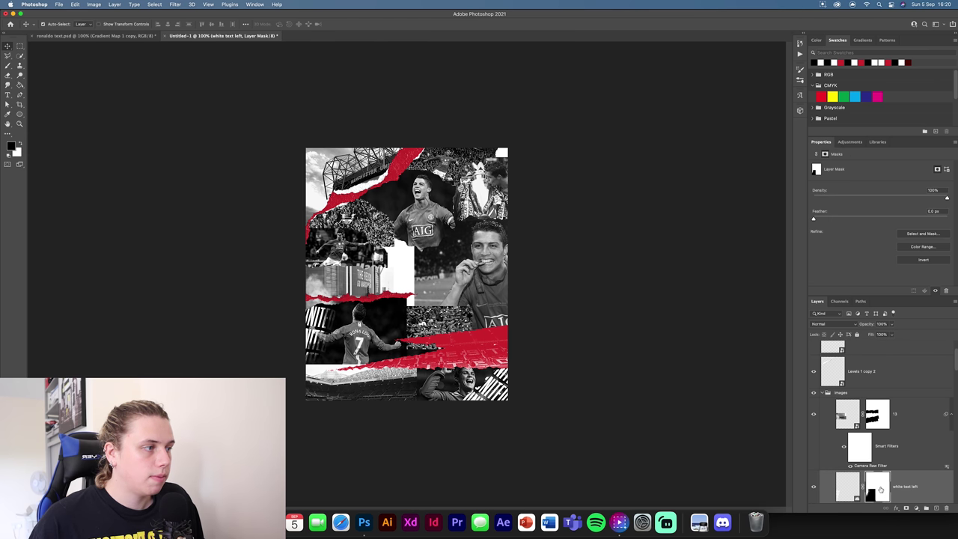
{"action": "left_click", "coordinate": [388, 304]}
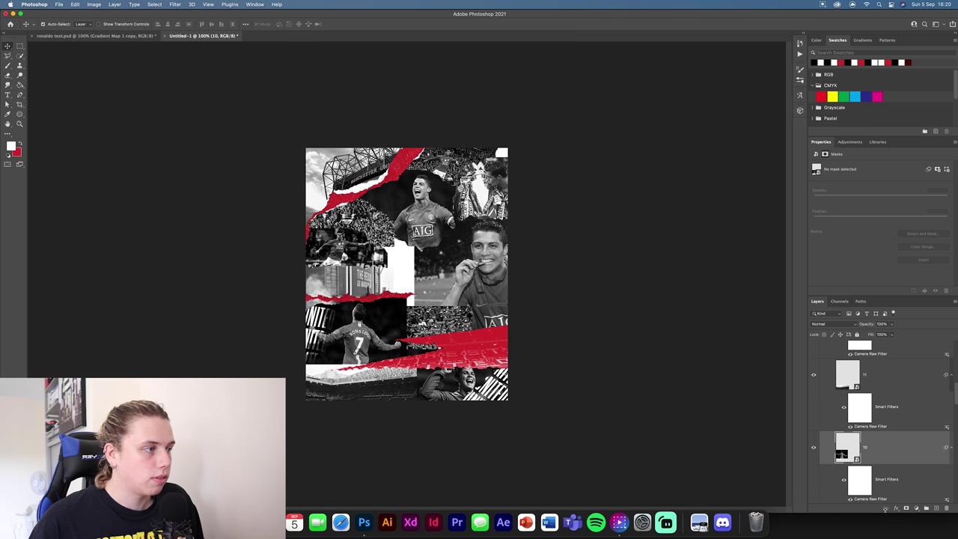
{"action": "scroll", "coordinate": [872, 453], "scroll_direction": "down", "scroll_amount": 1}
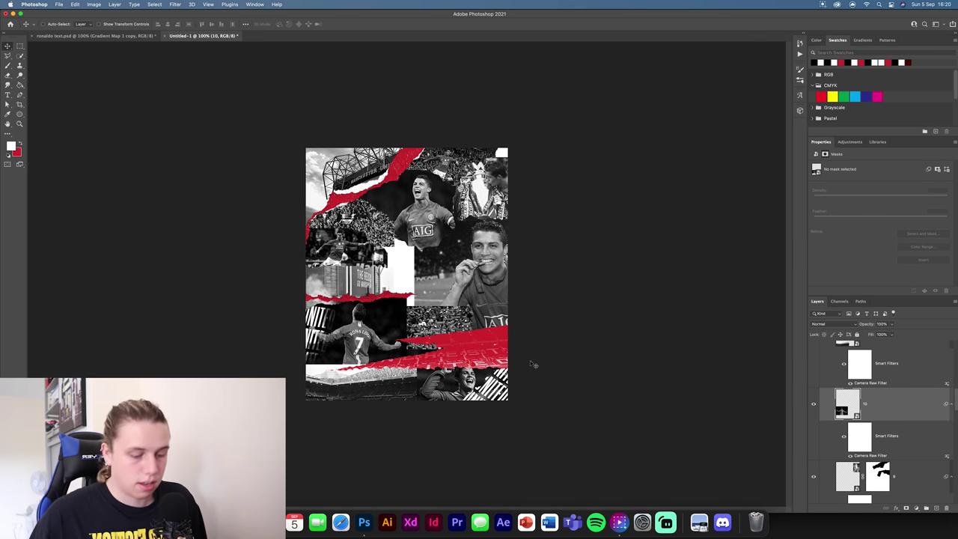
{"action": "key", "text": "super+t"}
{"action": "key", "text": "Return"}
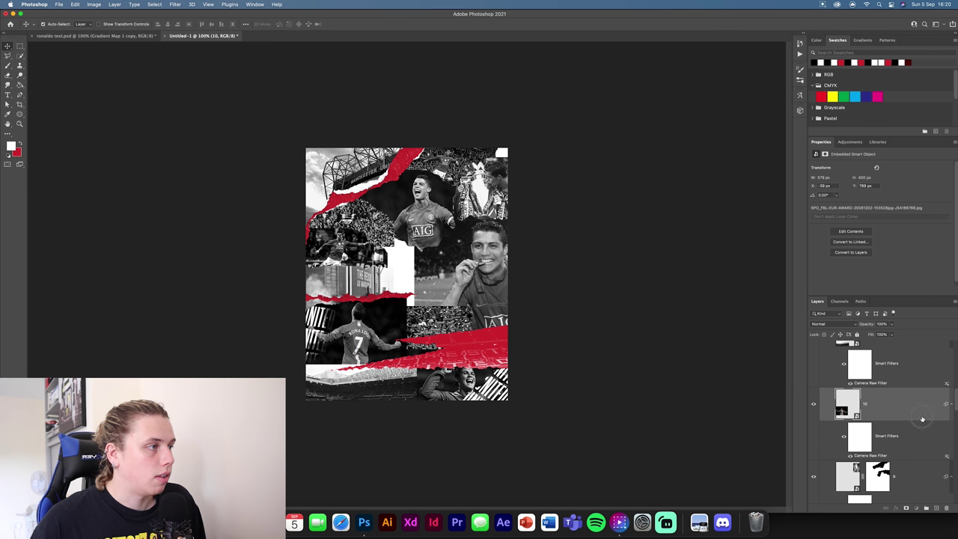
{"action": "left_click_drag", "start_coordinate": [921, 419], "coordinate": [866, 438]}
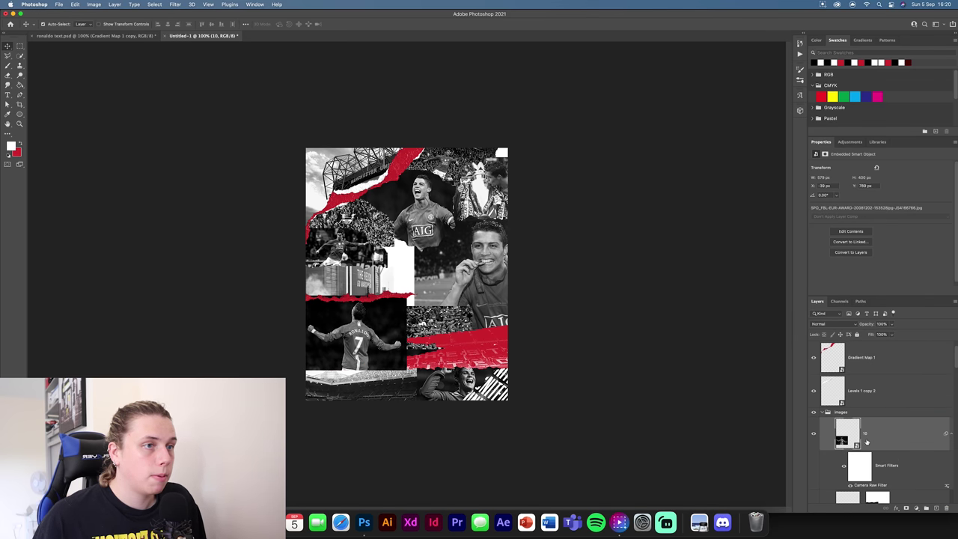
{"action": "key", "text": "super+z"}
Move photo layer 10 directly below the white text left layer, mask it and tear its lower edge with the torn brush.
{"action": "scroll", "coordinate": [894, 423], "scroll_direction": "up", "scroll_amount": 3}
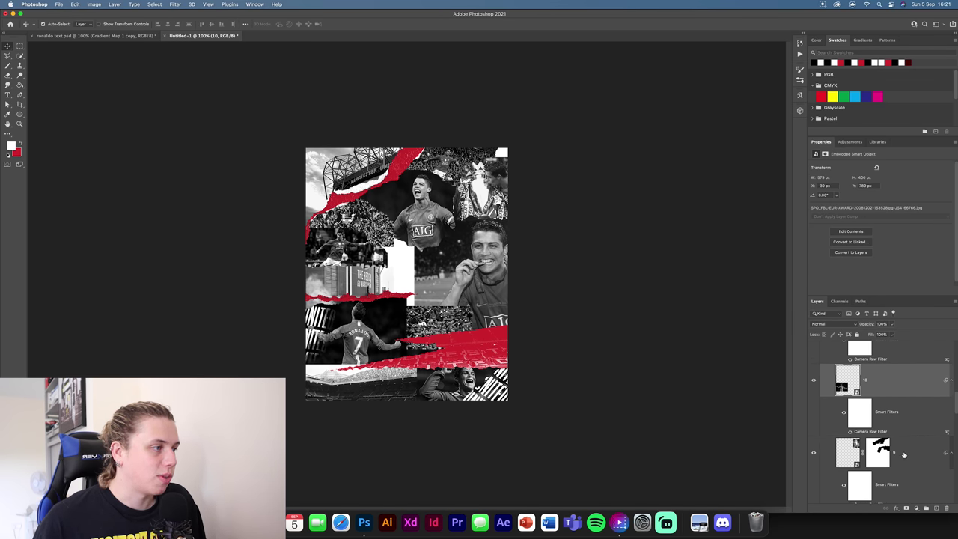
{"action": "scroll", "coordinate": [903, 447], "scroll_direction": "up", "scroll_amount": 5}
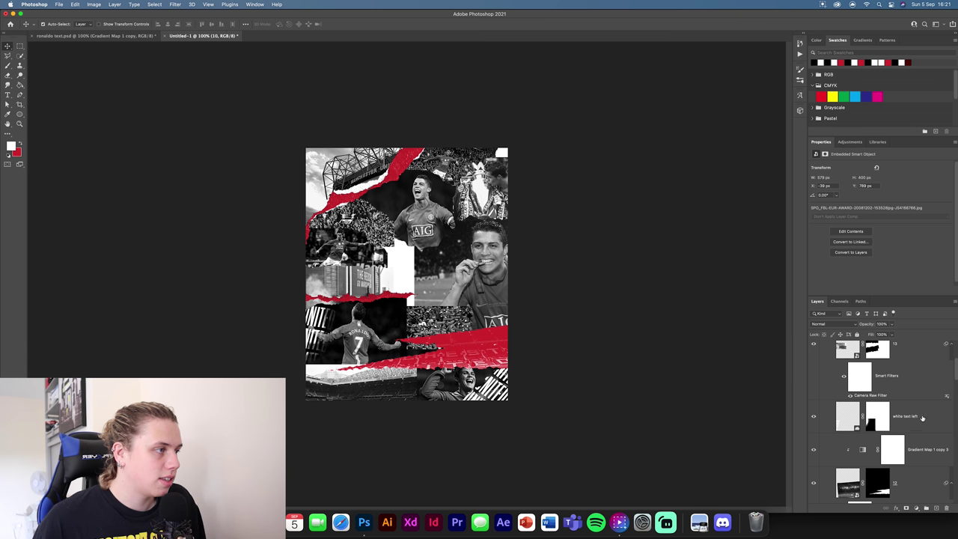
{"action": "scroll", "coordinate": [914, 441], "scroll_direction": "down", "scroll_amount": 5}
{"action": "left_click_drag", "start_coordinate": [910, 487], "coordinate": [885, 384]}
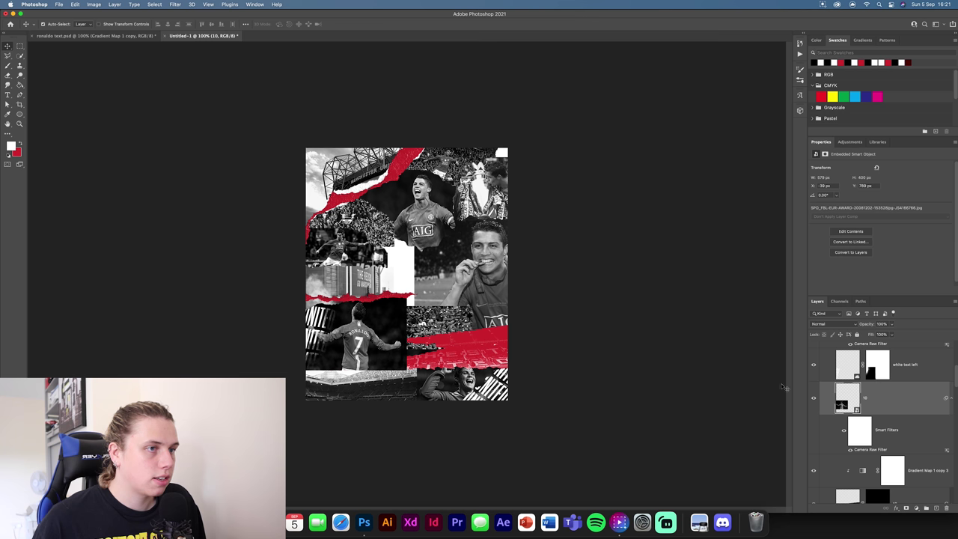
{"action": "left_click", "coordinate": [906, 508]}
{"action": "key", "text": "b"}
{"action": "left_click_drag", "start_coordinate": [307, 367], "coordinate": [409, 366]}
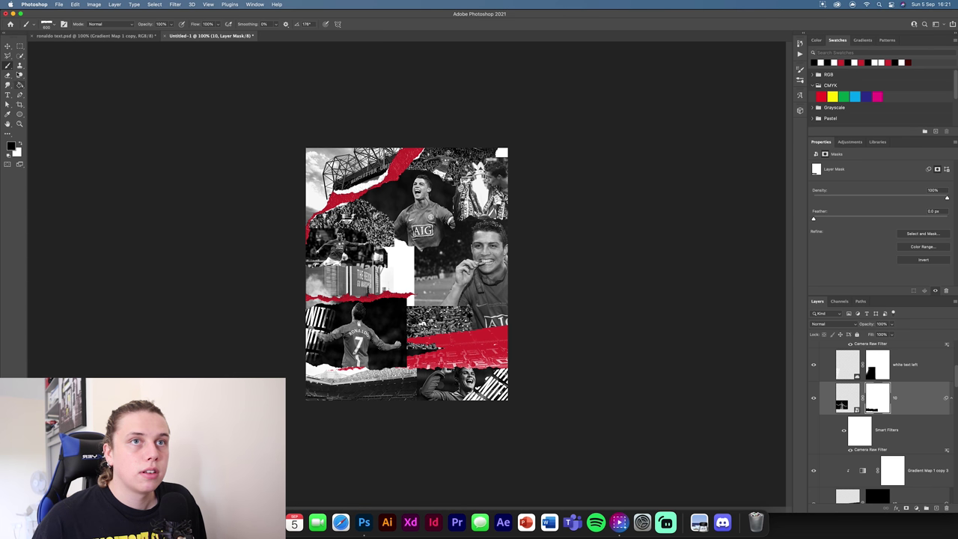
Move stadium layer 12 and its clipped gradient map above the white text left layer, directly below layer 13.
{"action": "left_click", "coordinate": [8, 47]}
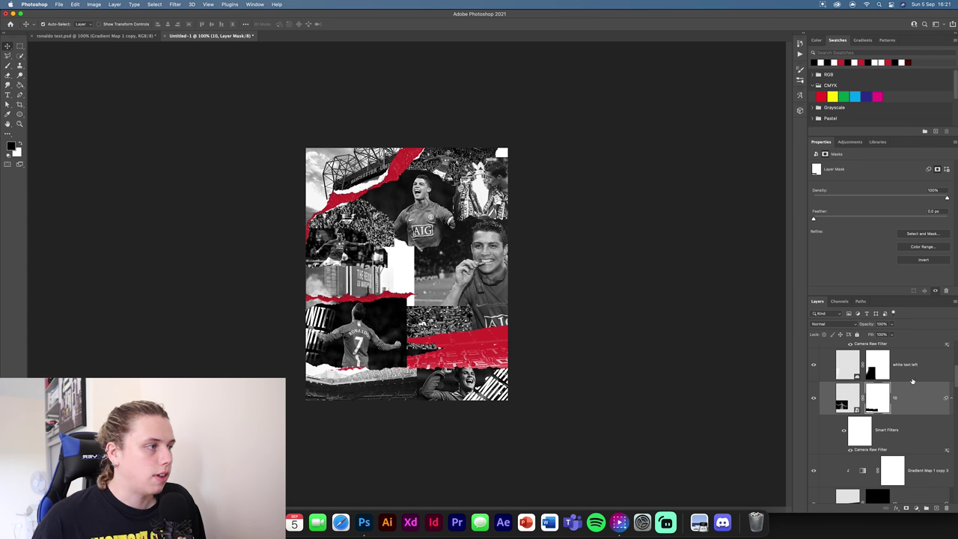
{"action": "left_click", "coordinate": [921, 485]}
{"action": "scroll", "coordinate": [922, 456], "scroll_direction": "down", "scroll_amount": 2}
{"action": "left_click", "coordinate": [922, 449], "text": "shift"}
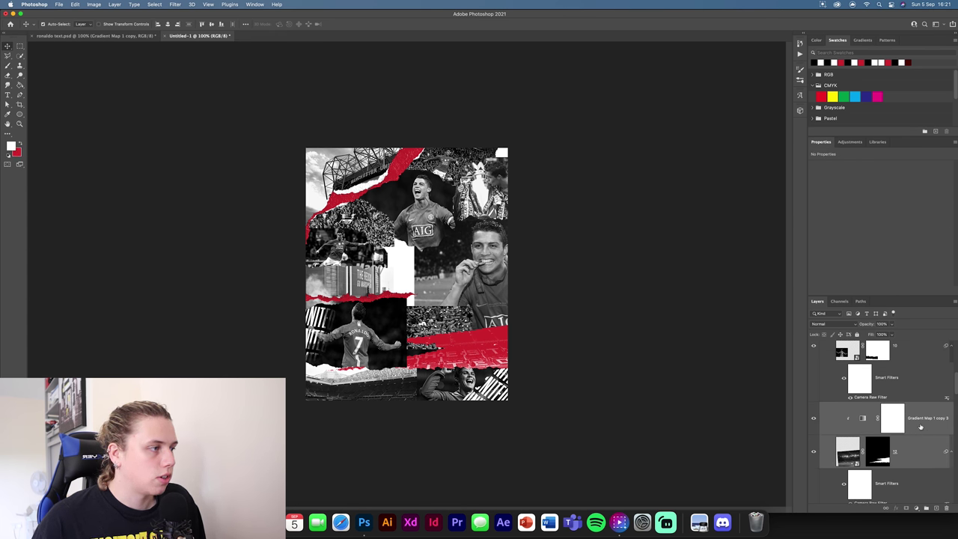
{"action": "scroll", "coordinate": [917, 422], "scroll_direction": "up", "scroll_amount": 2}
{"action": "left_click_drag", "start_coordinate": [920, 426], "coordinate": [883, 442]}
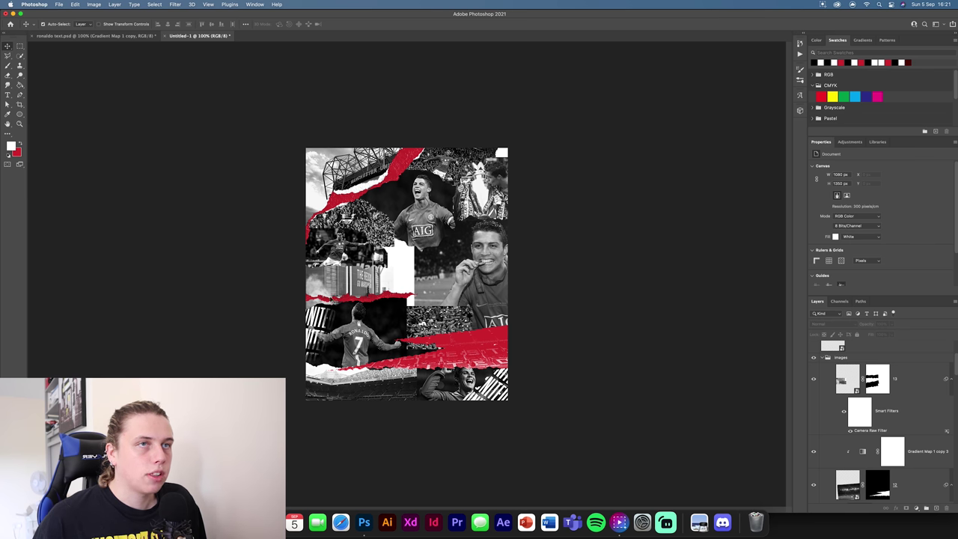
{"action": "key", "text": "ctrl+Tab"}
{"action": "left_click", "coordinate": [368, 305]}
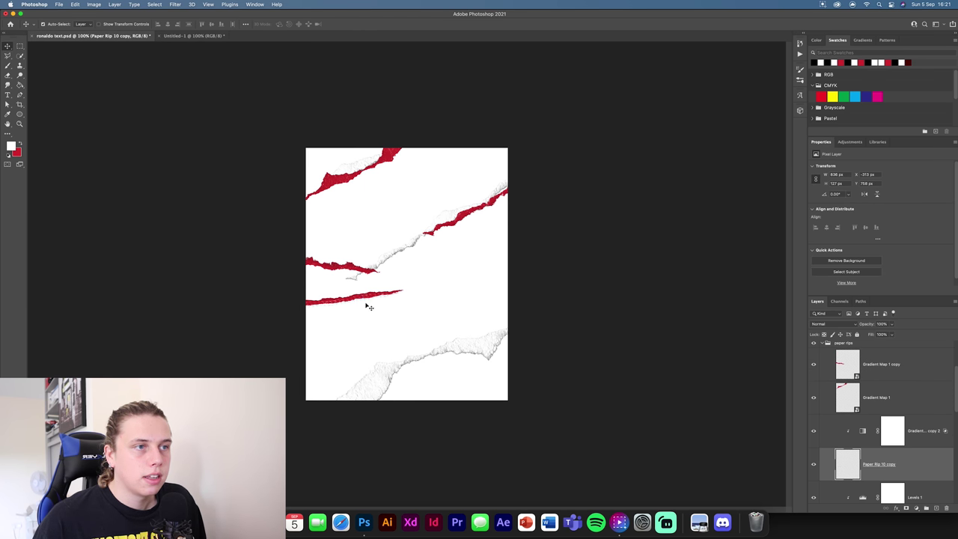
{"action": "left_click", "coordinate": [175, 37]}
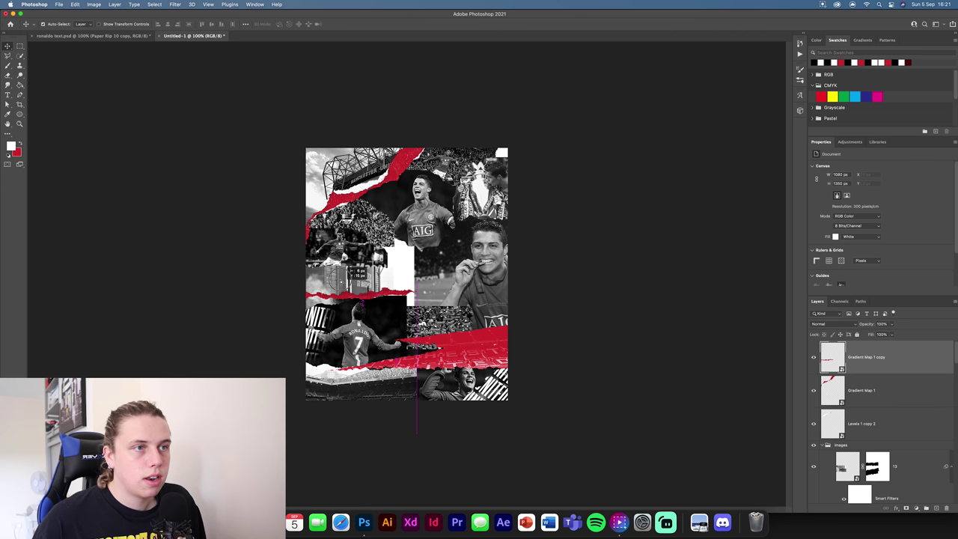
Move the red rip up to the seam between the running Ronaldo photo and the building, and rotate it to follow the seam.
{"action": "left_click_drag", "start_coordinate": [410, 329], "coordinate": [409, 300]}
{"action": "key", "text": "super+t"}
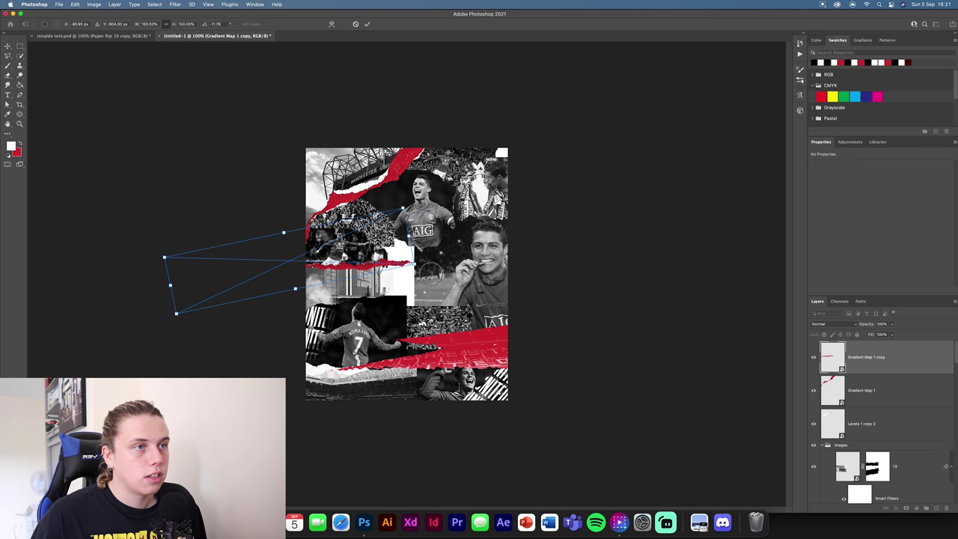
{"action": "left_click_drag", "start_coordinate": [432, 265], "coordinate": [438, 286]}
{"action": "mouse_move", "coordinate": [385, 267]}
{"action": "left_mouse_down"}
{"action": "mouse_move", "coordinate": [374, 258]}
{"action": "mouse_move", "coordinate": [404, 272]}
{"action": "mouse_move", "coordinate": [374, 258]}
{"action": "left_mouse_up"}
{"action": "left_click", "coordinate": [366, 24]}
Paint out the running Ronaldo photo below the red rip on layer 8's mask with a round brush.
{"action": "left_click", "coordinate": [346, 252]}
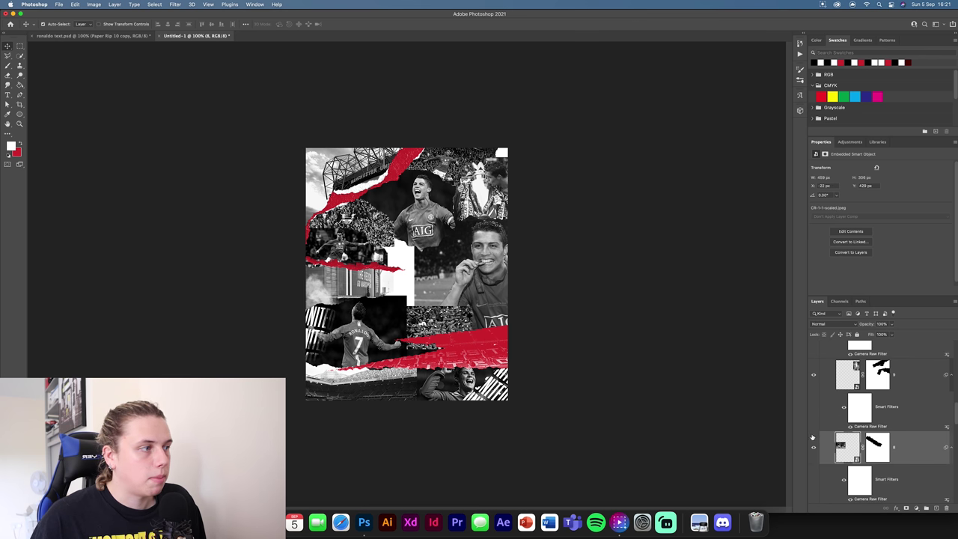
{"action": "left_click", "coordinate": [871, 454]}
{"action": "key", "text": "b"}
{"action": "left_click", "coordinate": [45, 24]}
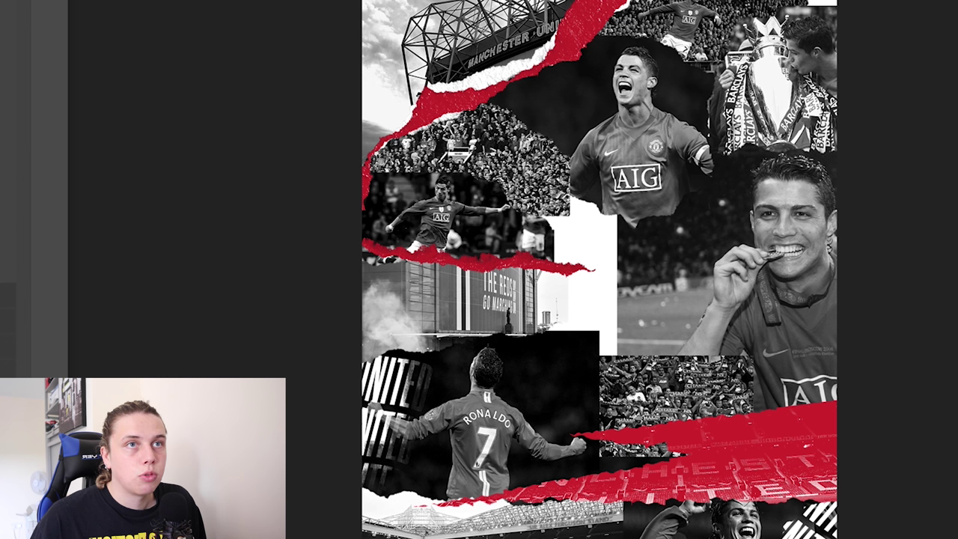
{"action": "left_click", "coordinate": [368, 291]}
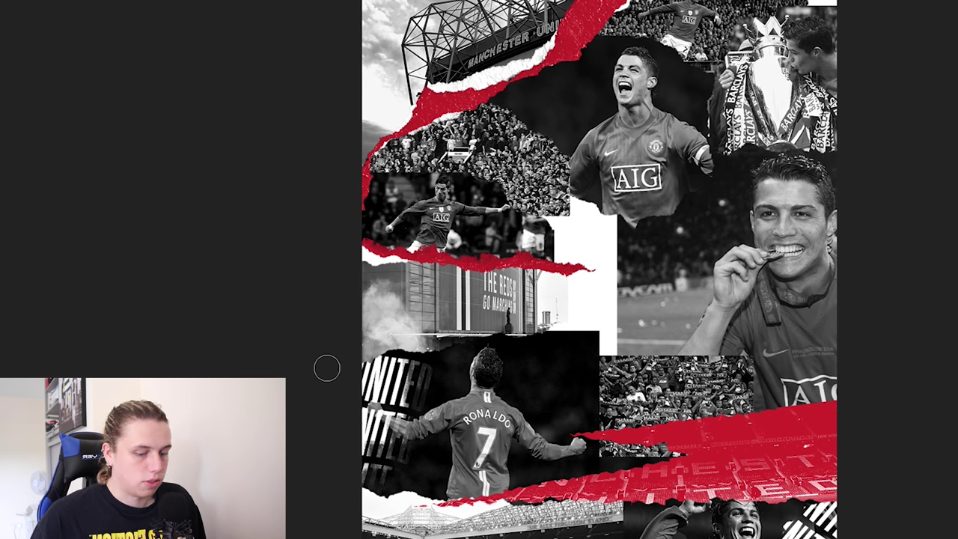
Rotate building photo layer 13 about 5 degrees clockwise and shift it slightly to fit beneath the red rip.
{"action": "key", "text": "v"}
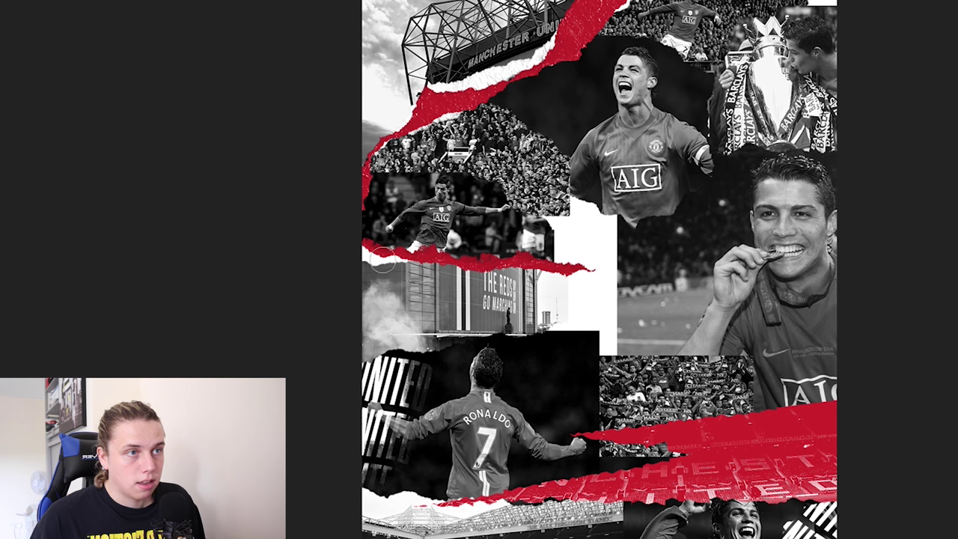
{"action": "key", "text": "b"}
{"action": "key", "text": "ctrl+t"}
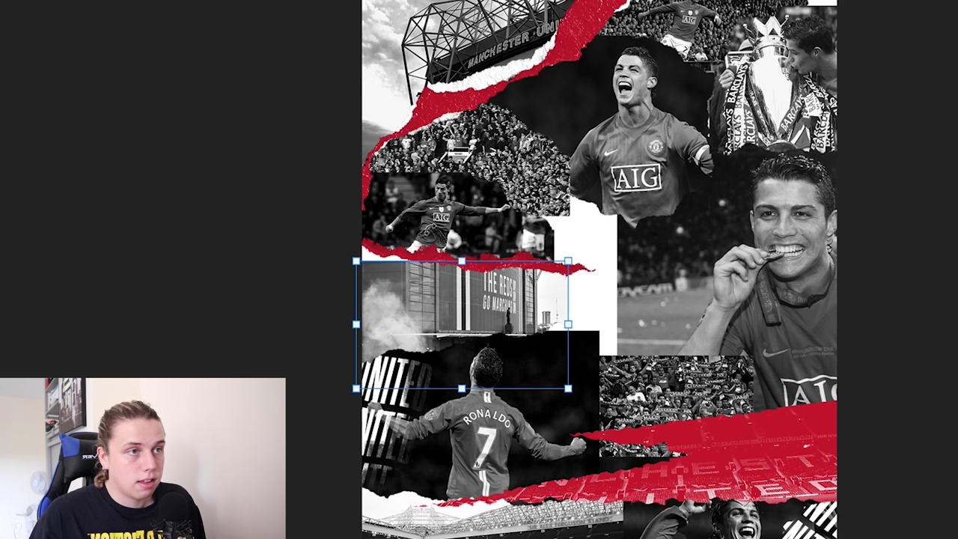
{"action": "left_click_drag", "start_coordinate": [342, 259], "coordinate": [331, 223]}
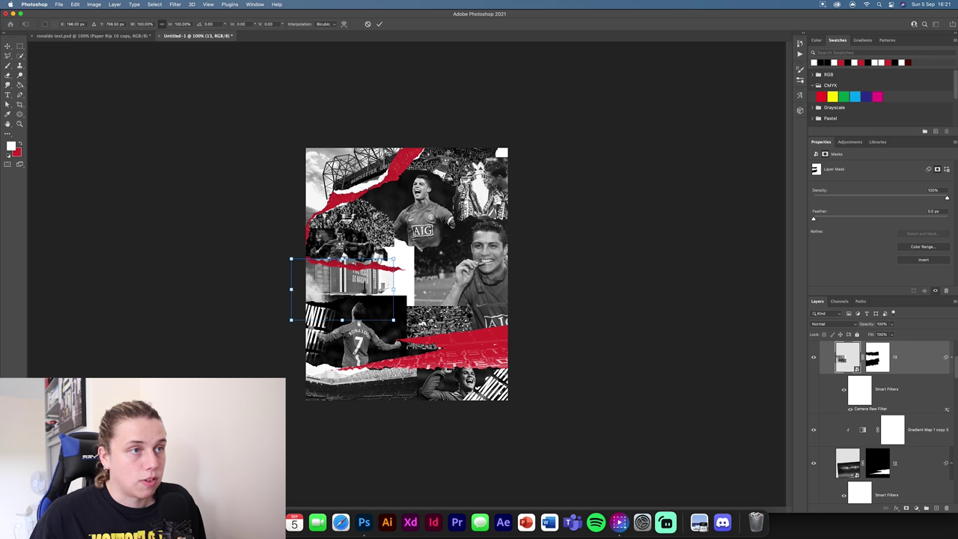
{"action": "left_click_drag", "start_coordinate": [552, 306], "coordinate": [548, 320]}
{"action": "left_click_drag", "start_coordinate": [386, 290], "coordinate": [386, 286]}
{"action": "left_click_drag", "start_coordinate": [401, 260], "coordinate": [404, 265]}
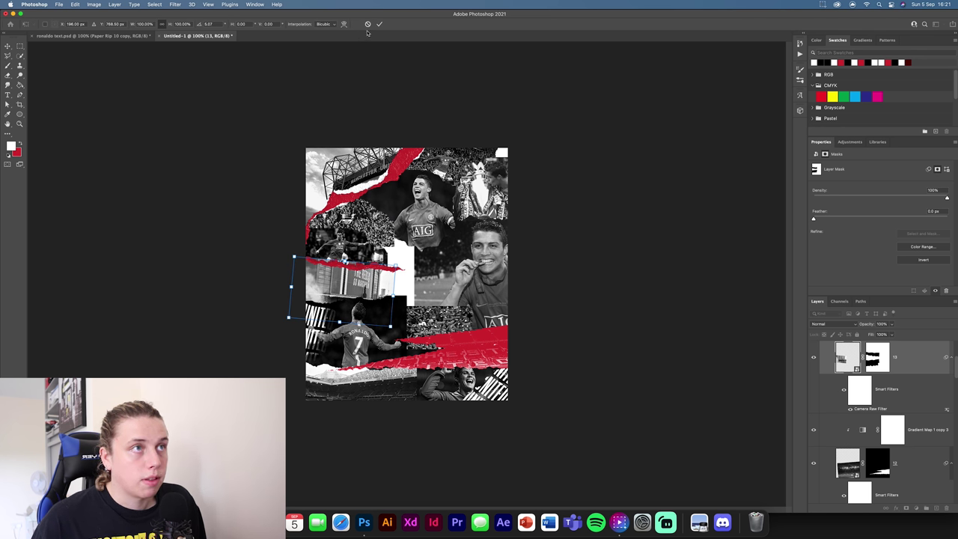
{"action": "key", "text": "b"}
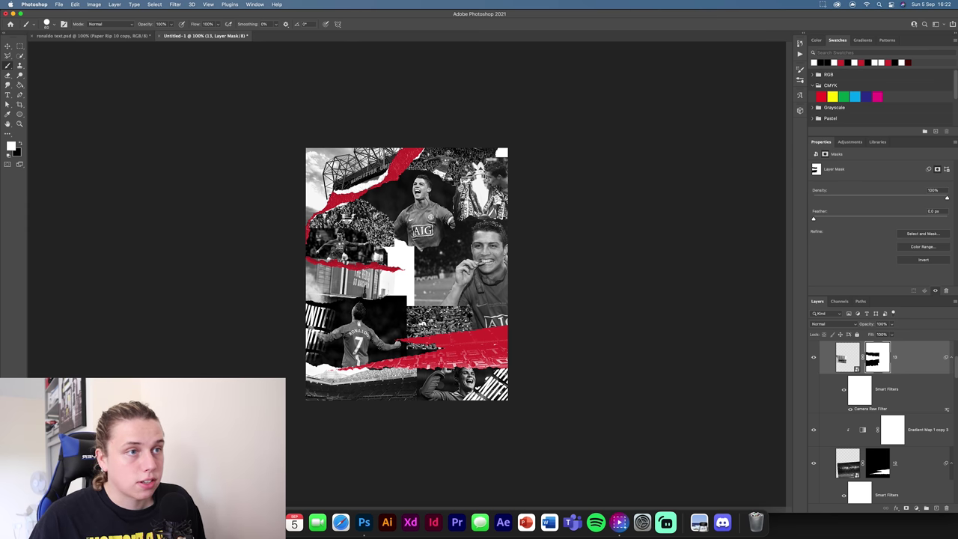
{"action": "key", "text": "x"}
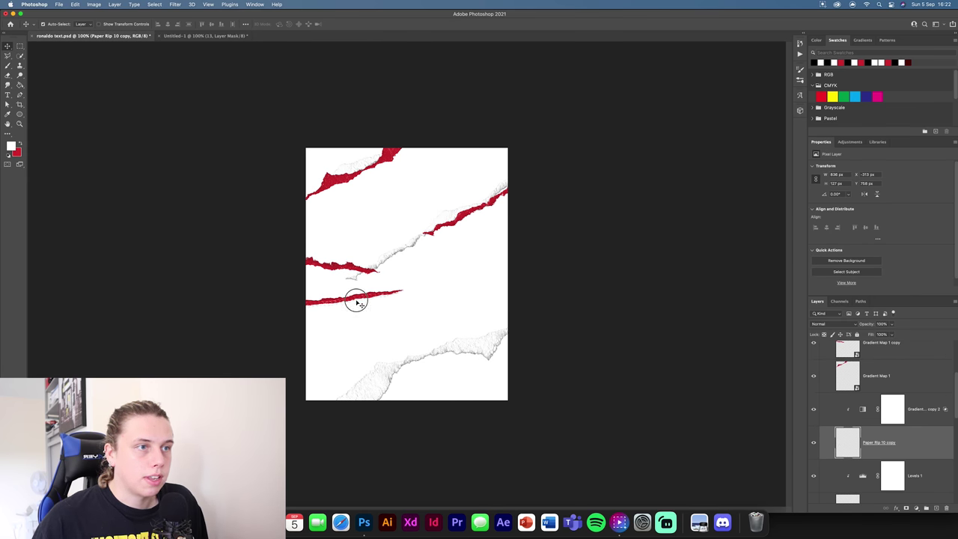
In ronaldo text.psd, convert the lower red rip with its gradient map and the matching Paper Rip 10 with its Levels to smart objects.
{"action": "scroll", "coordinate": [919, 408], "scroll_direction": "down", "scroll_amount": 2}
{"action": "left_click", "coordinate": [920, 388], "text": "shift"}
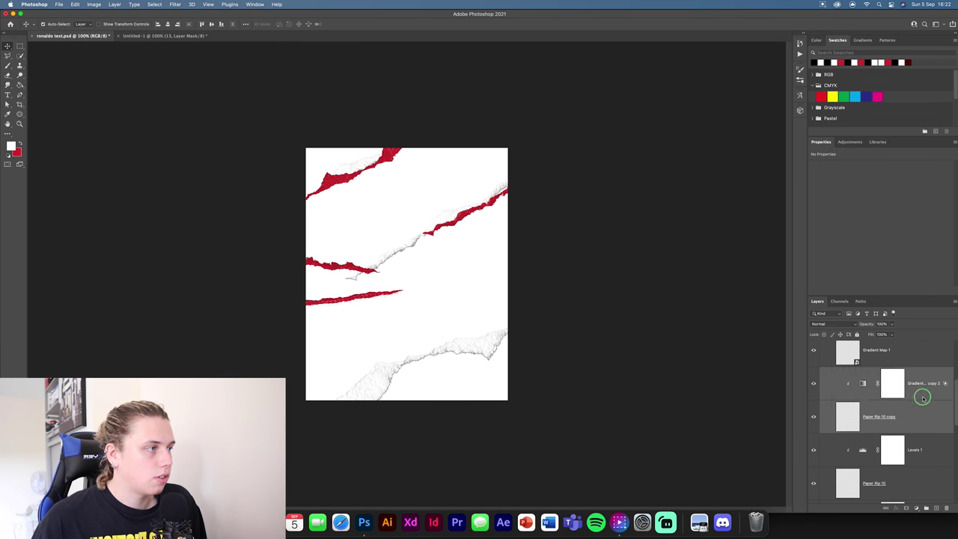
{"action": "right_click", "coordinate": [920, 388]}
{"action": "left_click", "coordinate": [868, 251]}
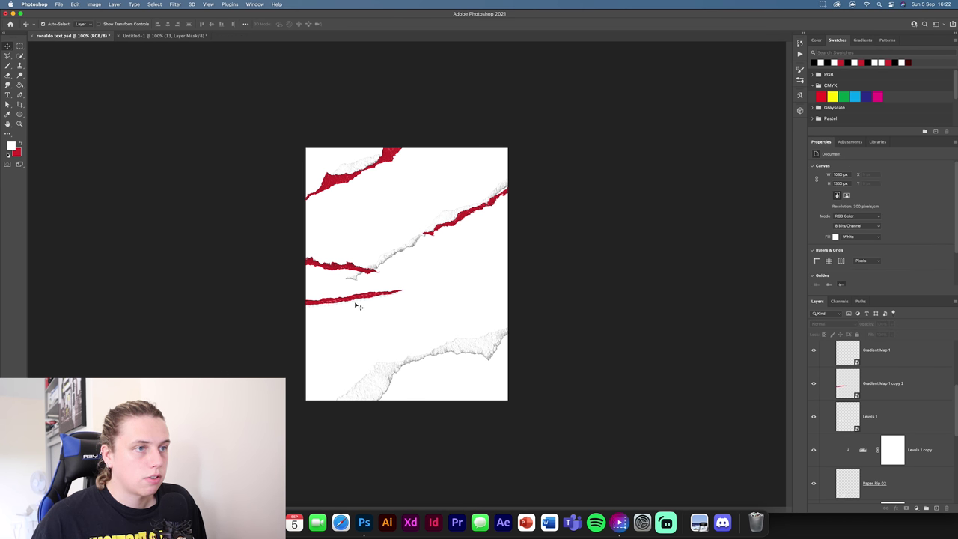
Copy the lower red and white rip pair into the poster and rotate it about 4.4 degrees along the building photo's lower edge.
{"action": "left_click", "coordinate": [359, 302]}
{"action": "left_click", "coordinate": [920, 416], "text": "shift"}
{"action": "left_click_drag", "start_coordinate": [923, 384], "coordinate": [369, 298]}
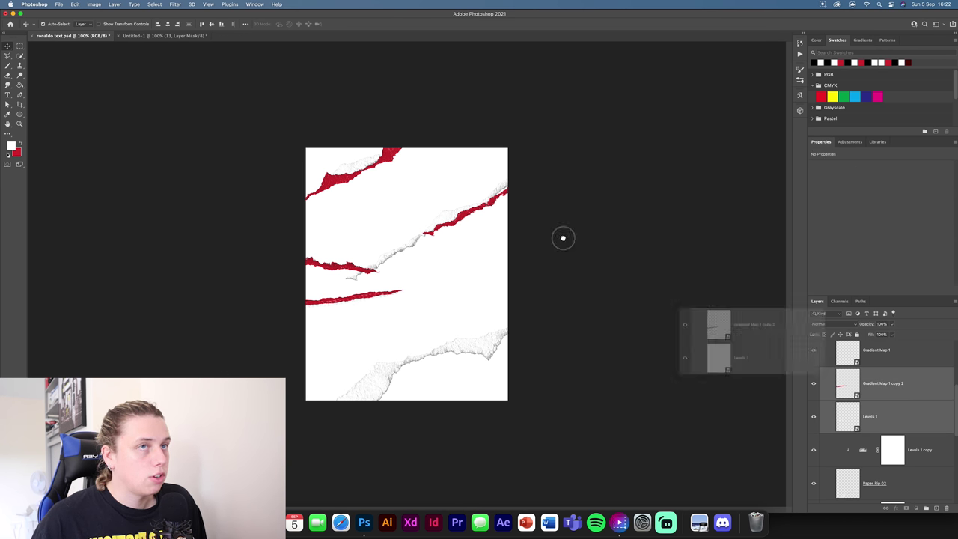
{"action": "left_click_drag", "start_coordinate": [425, 291], "coordinate": [425, 299]}
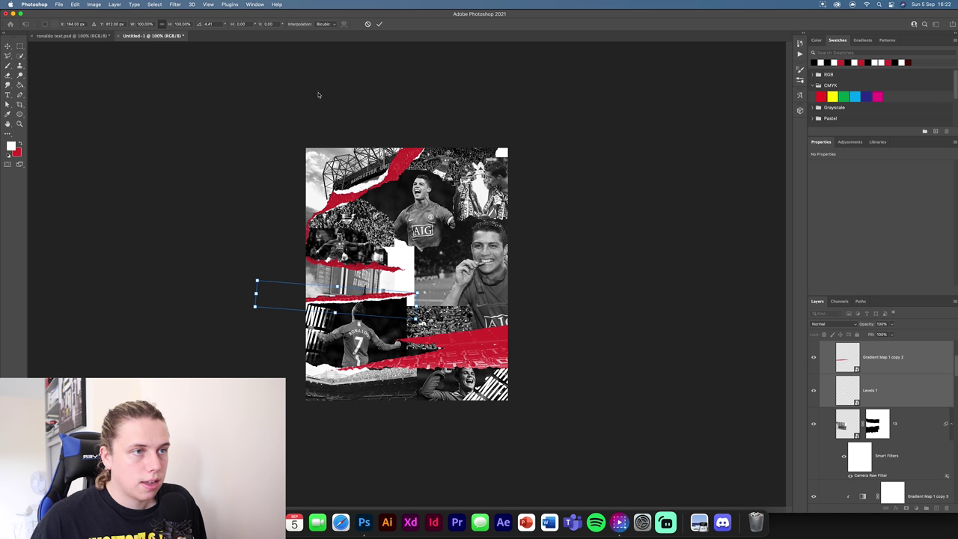
{"action": "left_click", "coordinate": [379, 24]}
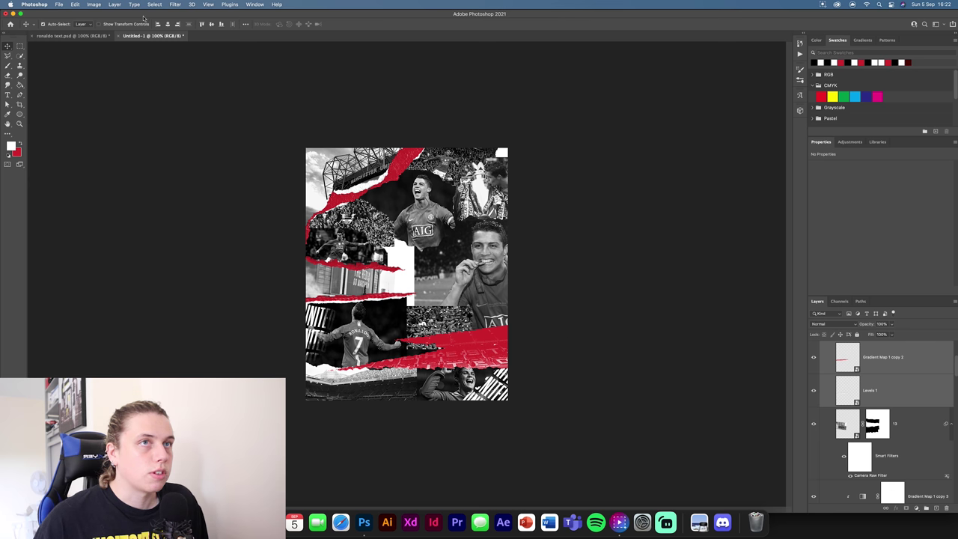
Convert the large white Paper Rip 02 and its Levels to a smart object and place it along the red stadium's lower edge in the poster.
{"action": "left_click", "coordinate": [71, 36]}
{"action": "left_click", "coordinate": [464, 351]}
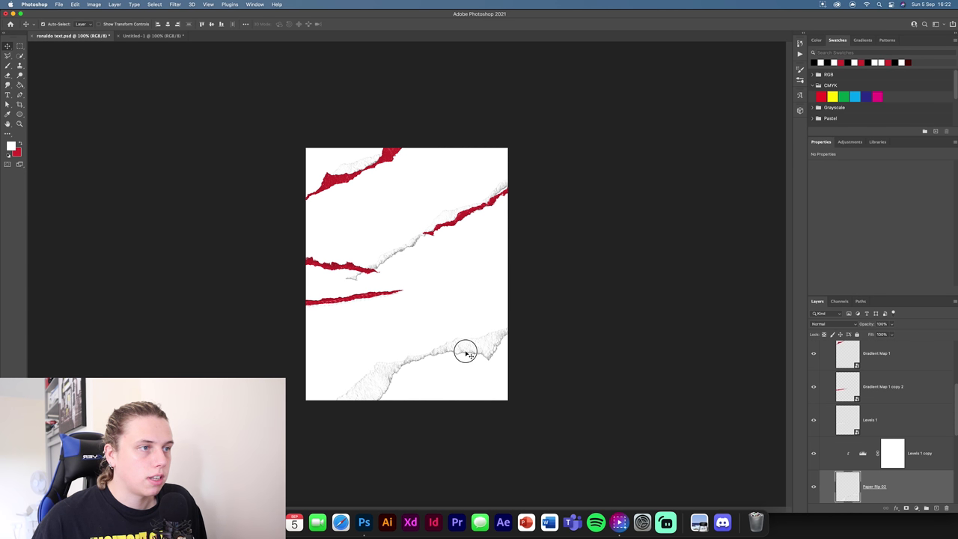
{"action": "scroll", "coordinate": [936, 458], "scroll_direction": "down", "scroll_amount": 3}
{"action": "left_click", "coordinate": [940, 400], "text": "shift"}
{"action": "right_click", "coordinate": [940, 401]}
{"action": "left_click", "coordinate": [883, 257]}
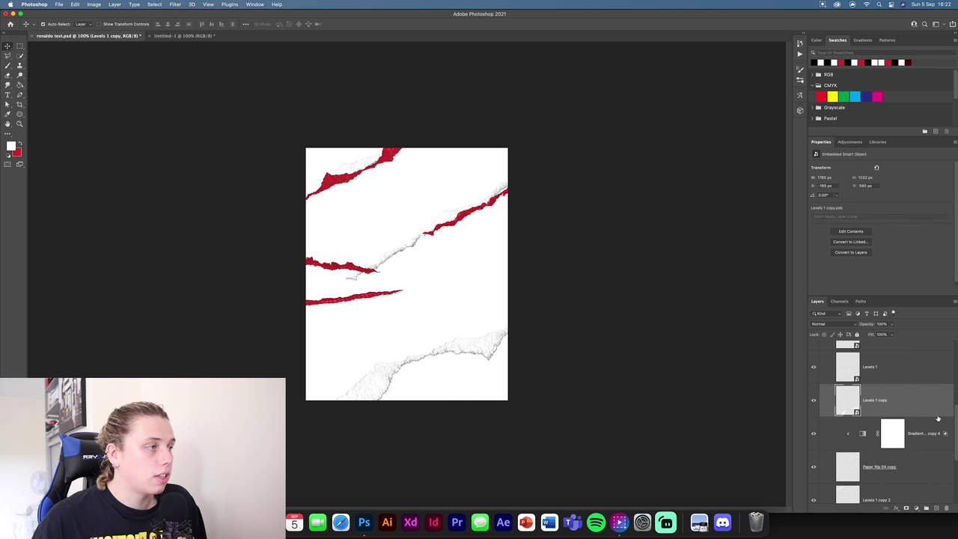
{"action": "left_click_drag", "start_coordinate": [921, 404], "coordinate": [497, 361]}
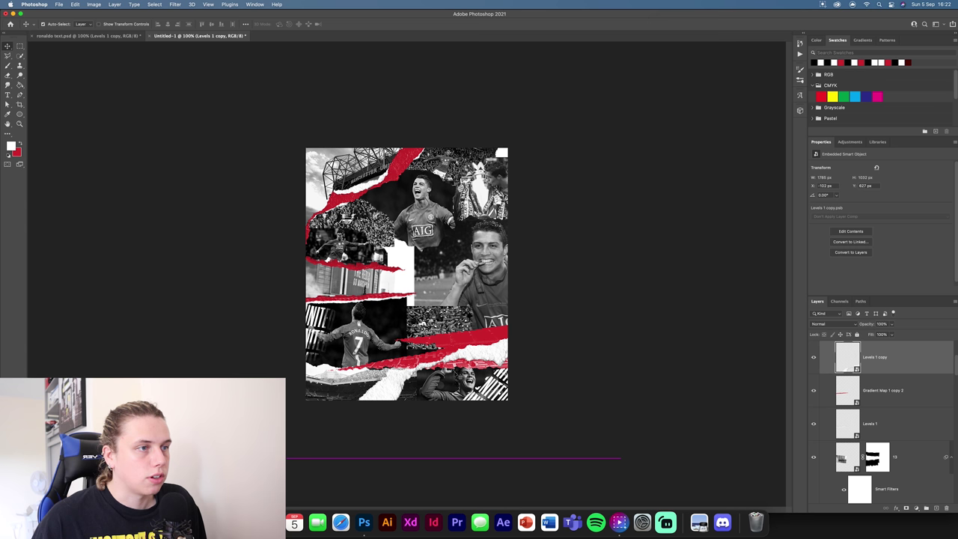
Paint out the red stadium photo below the white rip on layer 12's mask with a round brush.
{"action": "left_click", "coordinate": [456, 368]}
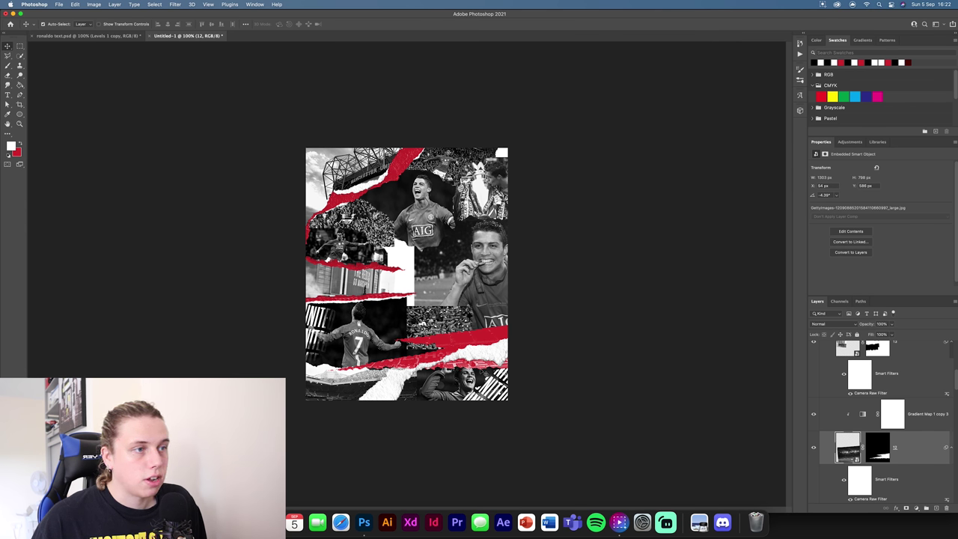
{"action": "left_click", "coordinate": [877, 445]}
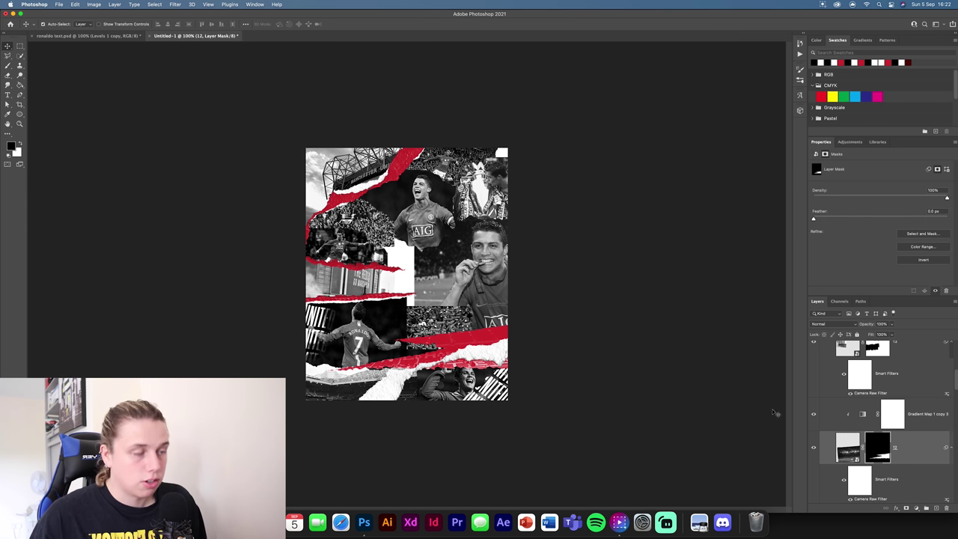
{"action": "key", "text": "b"}
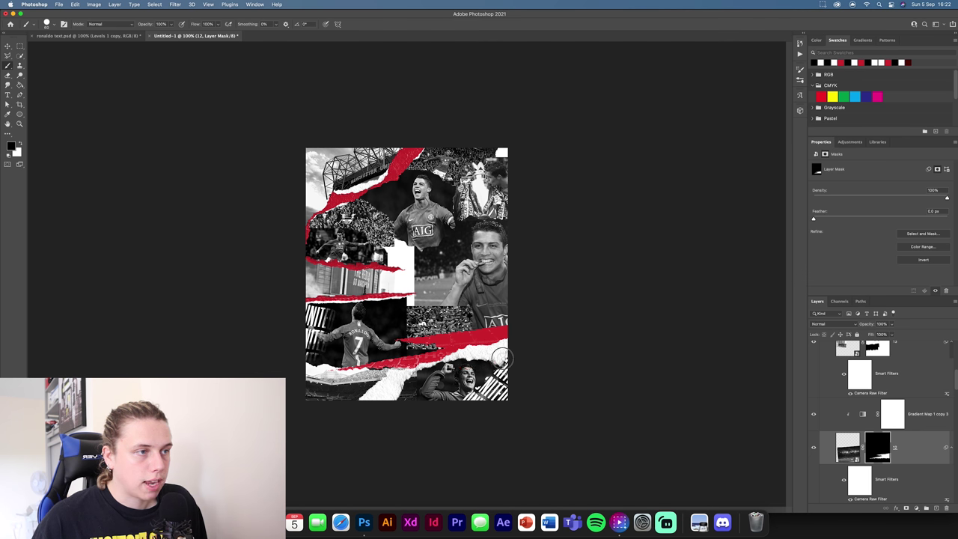
{"action": "left_click", "coordinate": [7, 47]}
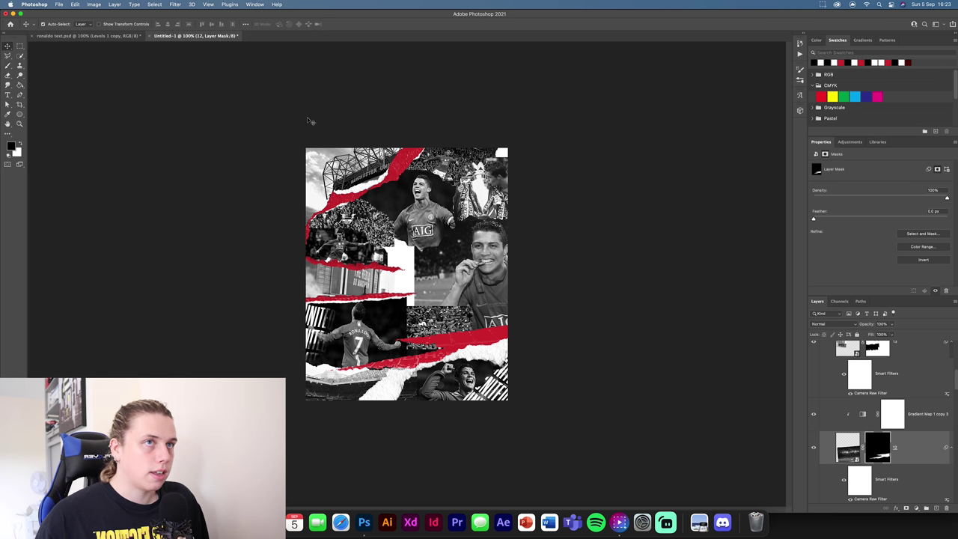
In ronaldo text.psd, convert the diagonal red rip Paper Rip 04 copy and its clipped gradient map to a smart object.
{"action": "left_click", "coordinate": [104, 35]}
{"action": "left_click", "coordinate": [449, 216]}
{"action": "left_click", "coordinate": [449, 216], "text": "shift"}
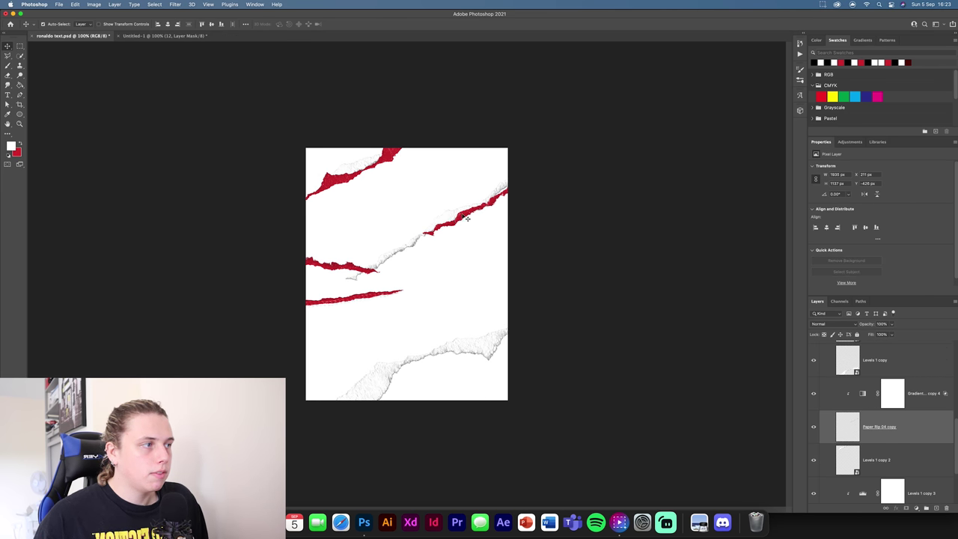
{"action": "left_click", "coordinate": [920, 423]}
{"action": "left_click", "coordinate": [925, 406], "text": "shift"}
{"action": "right_click", "coordinate": [927, 406]}
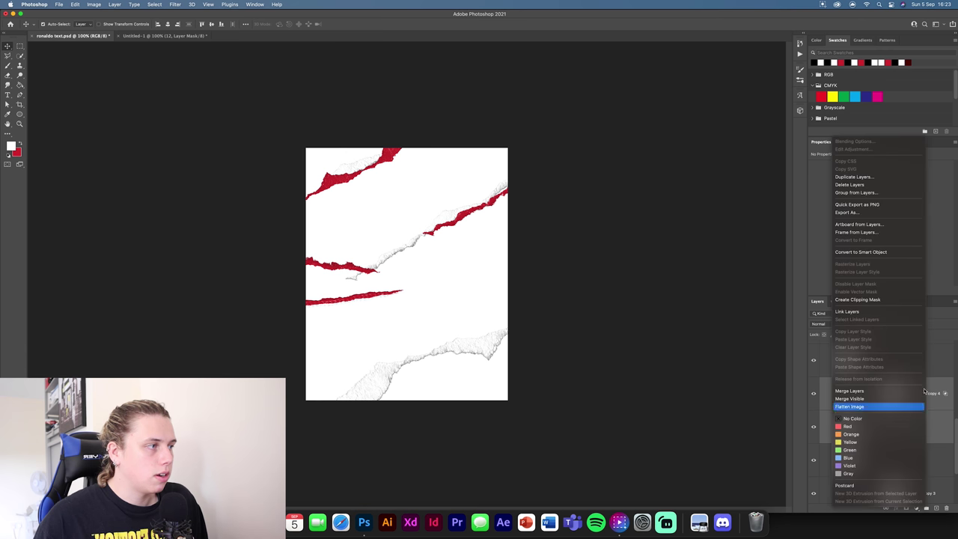
{"action": "left_click", "coordinate": [879, 252]}
Convert the diagonal white Paper Rip 04 and its clipped Levels adjustment to a smart object.
{"action": "left_click", "coordinate": [454, 215], "text": "shift"}
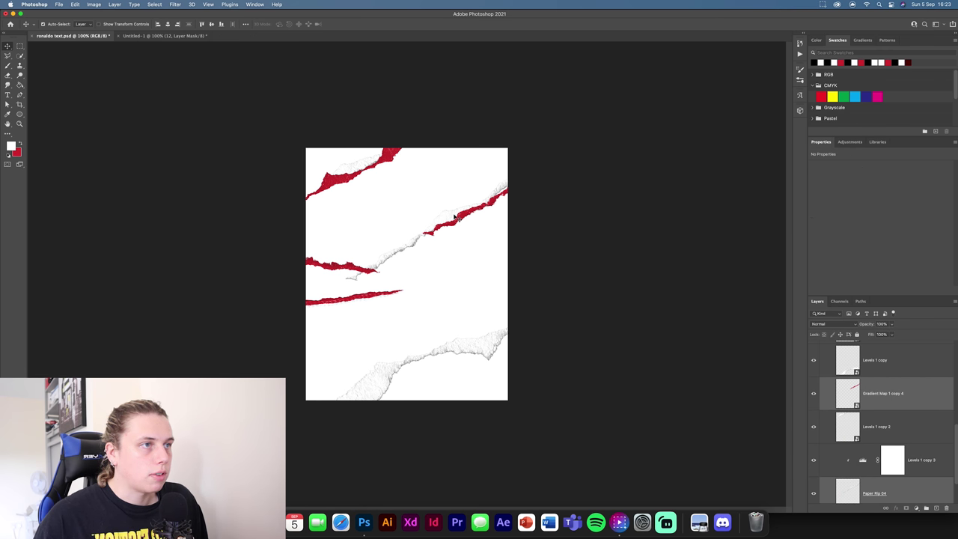
{"action": "scroll", "coordinate": [851, 469], "scroll_direction": "down", "scroll_amount": 2}
{"action": "right_click", "coordinate": [926, 411]}
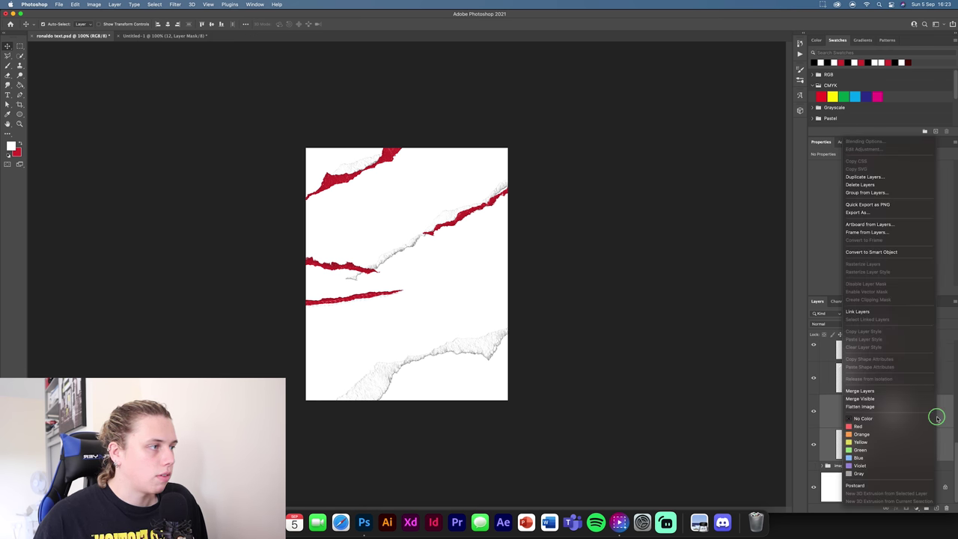
{"action": "left_click", "coordinate": [882, 253]}
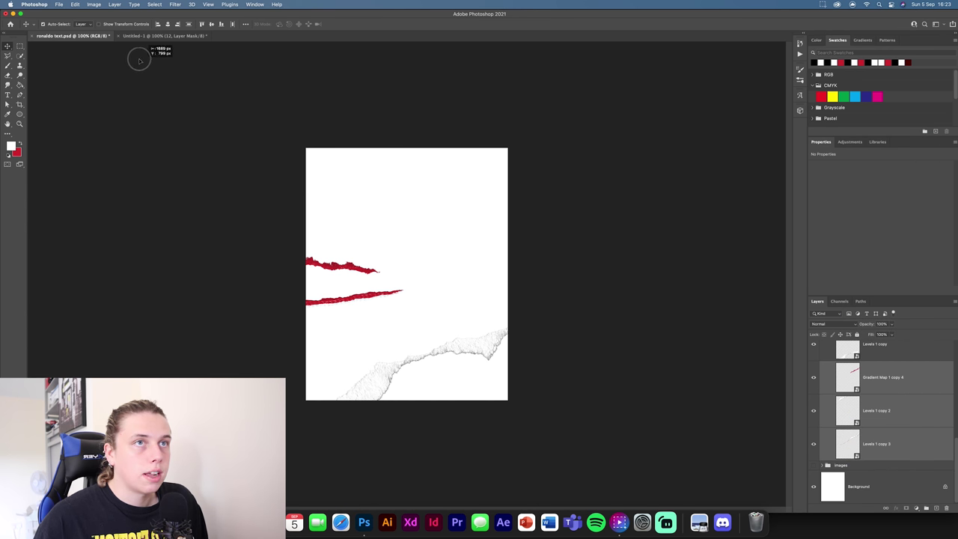
{"action": "left_click_drag", "start_coordinate": [139, 60], "coordinate": [473, 229]}
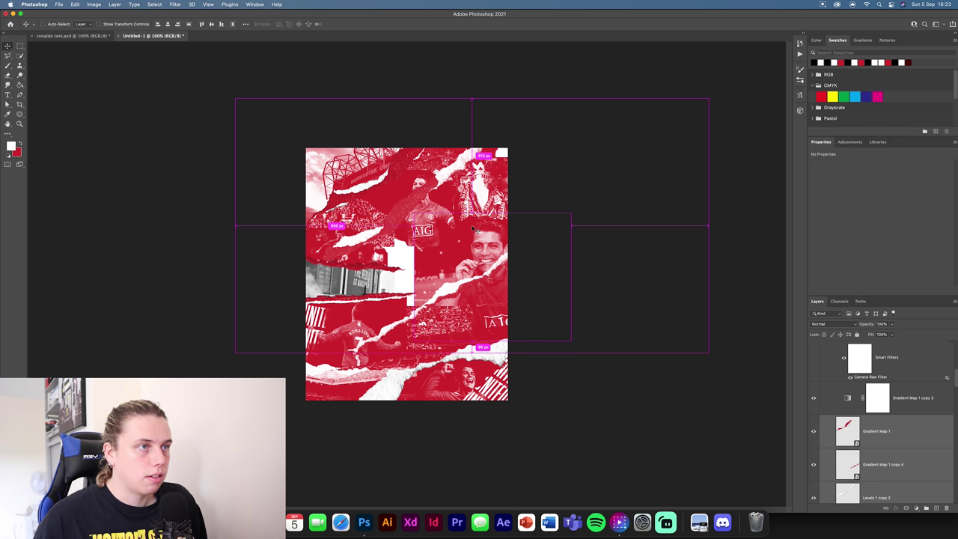
{"action": "key", "text": "super+z"}
{"action": "left_click", "coordinate": [917, 369]}
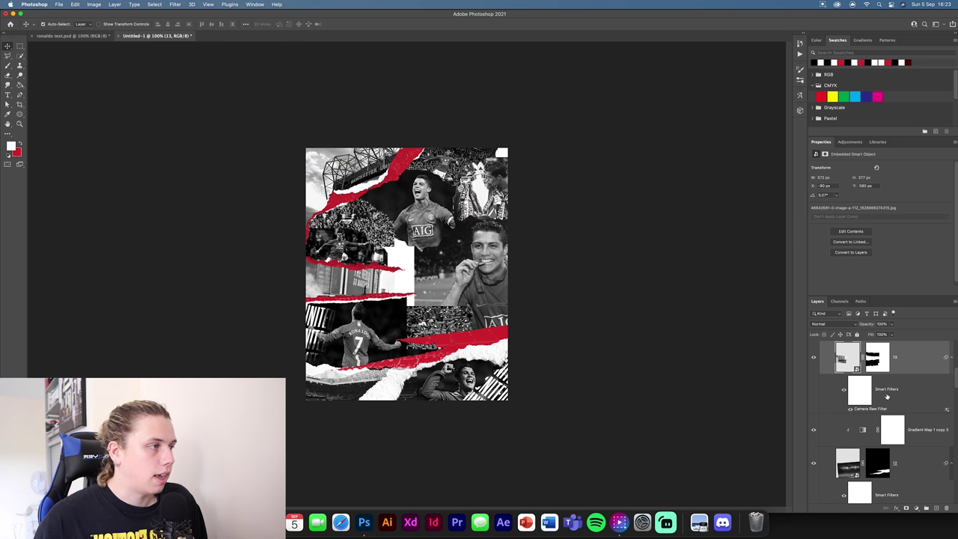
Copy only the diagonal red and white rip pair into the poster, rotate it 4.7 degrees and place it along the medal photo's upper edge.
{"action": "key", "text": "ctrl+Tab"}
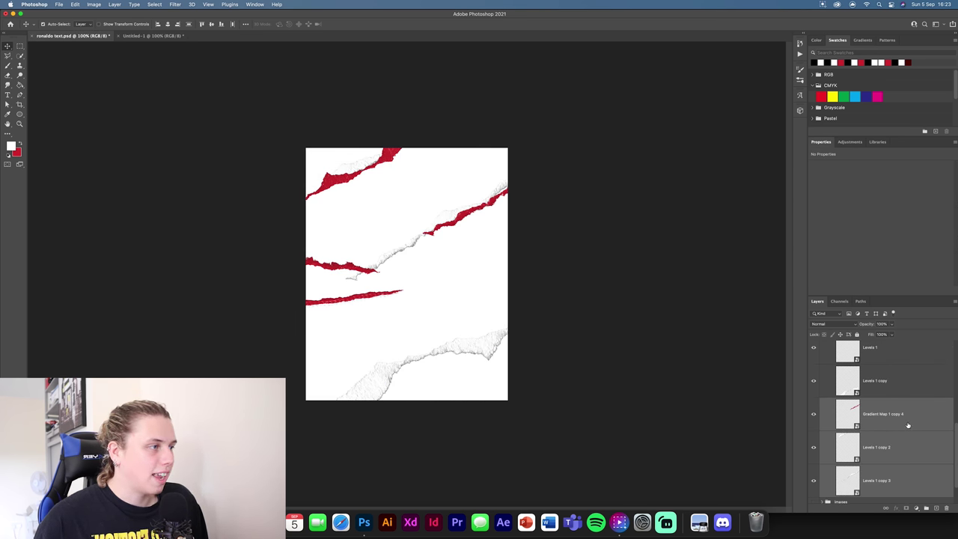
{"action": "left_click", "coordinate": [907, 425]}
{"action": "left_click", "coordinate": [447, 221]}
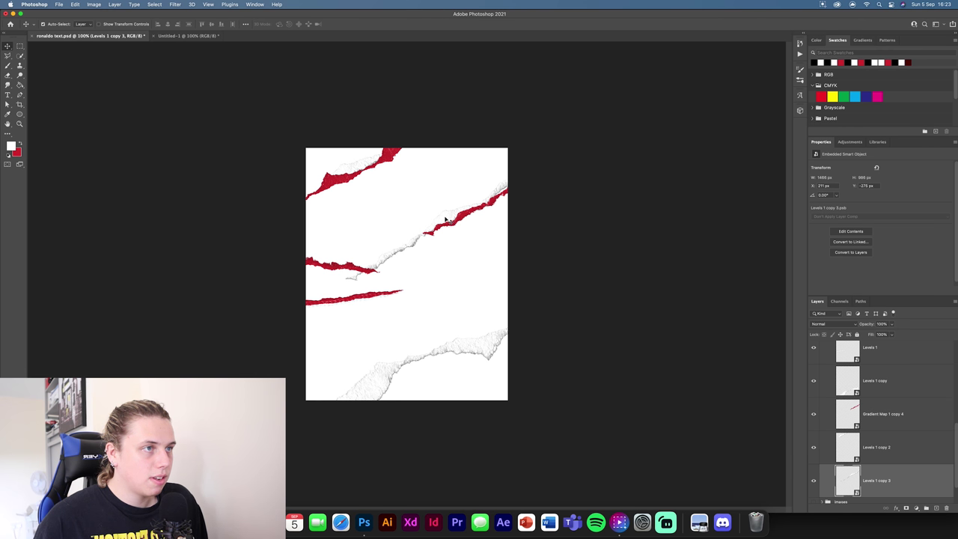
{"action": "left_click", "coordinate": [451, 225], "text": "shift"}
{"action": "left_click_drag", "start_coordinate": [454, 227], "coordinate": [597, 160]}
{"action": "key", "text": "super+t"}
{"action": "mouse_move", "coordinate": [784, 164]}
{"action": "left_mouse_down"}
{"action": "mouse_move", "coordinate": [776, 172]}
{"action": "mouse_move", "coordinate": [788, 162]}
{"action": "left_mouse_up"}
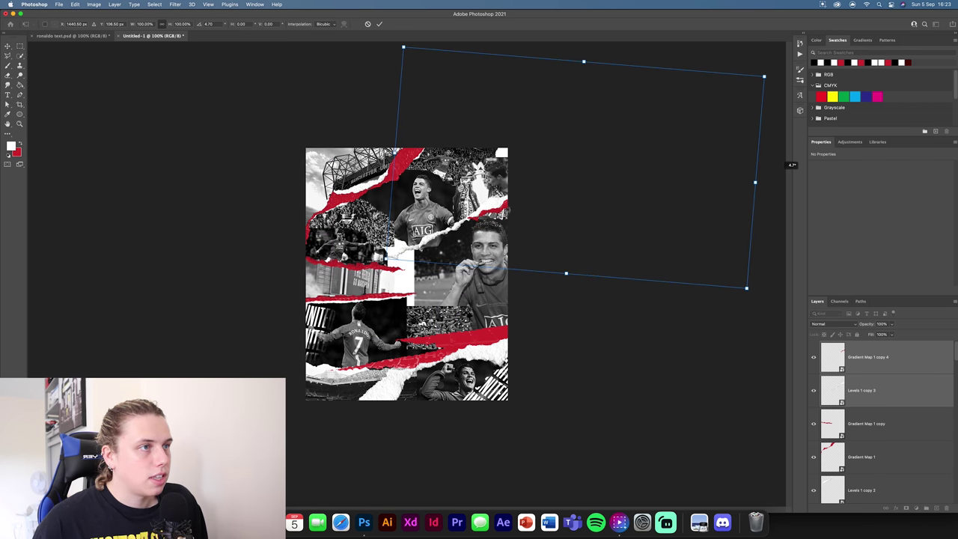
{"action": "left_click_drag", "start_coordinate": [503, 202], "coordinate": [480, 218]}
{"action": "left_click", "coordinate": [379, 24]}
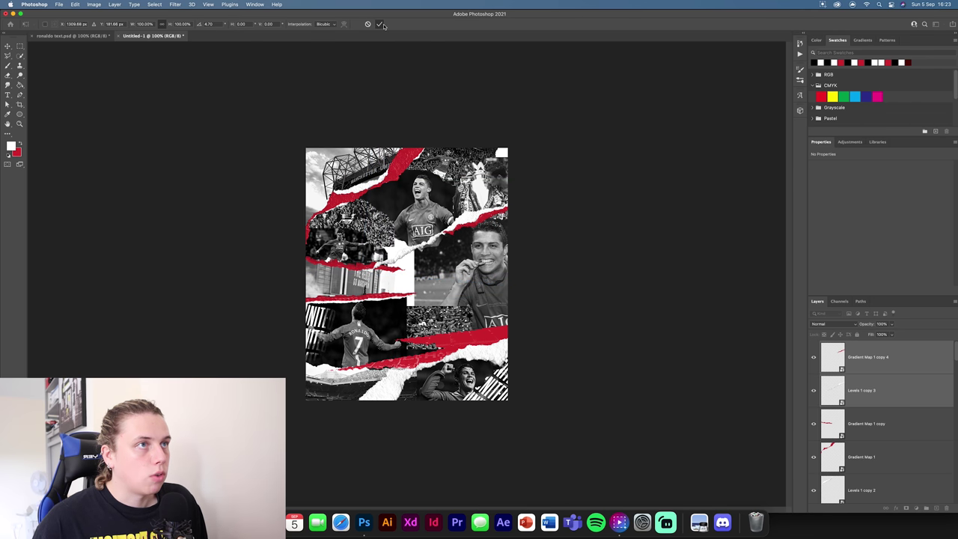
Add a mask to the white rip layer Levels 1 copy 3 and paint out its lower-left tail with a round brush.
{"action": "left_click", "coordinate": [894, 388]}
{"action": "left_click", "coordinate": [906, 508]}
{"action": "key", "text": "b"}
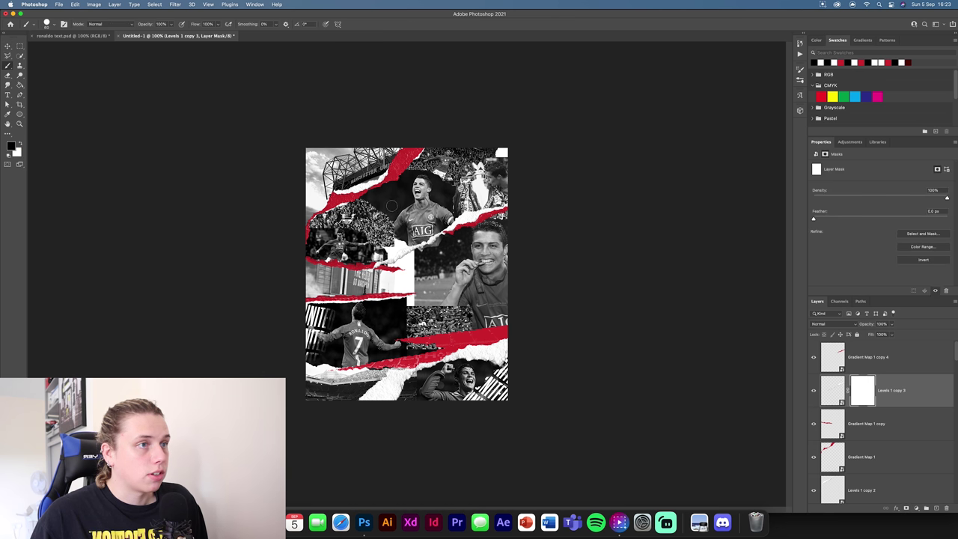
{"action": "mouse_move", "coordinate": [381, 262]}
{"action": "left_mouse_down"}
{"action": "mouse_move", "coordinate": [411, 249]}
{"action": "mouse_move", "coordinate": [395, 269]}
{"action": "left_mouse_up"}
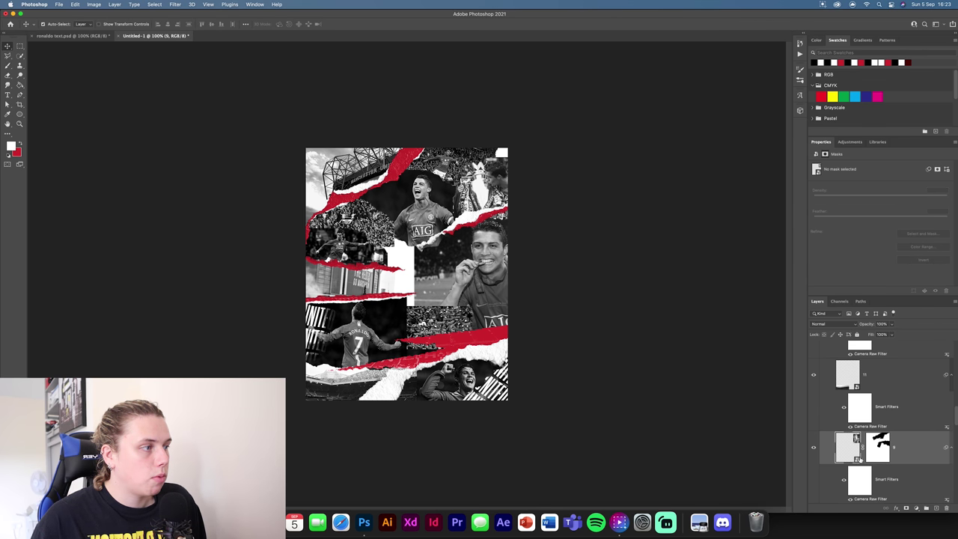
Touch up layer 9's mask beneath the diagonal rip, and scale medal photo layer 1 upward to 13.34% to meet the rip.
{"action": "left_click", "coordinate": [870, 449]}
{"action": "key", "text": "b"}
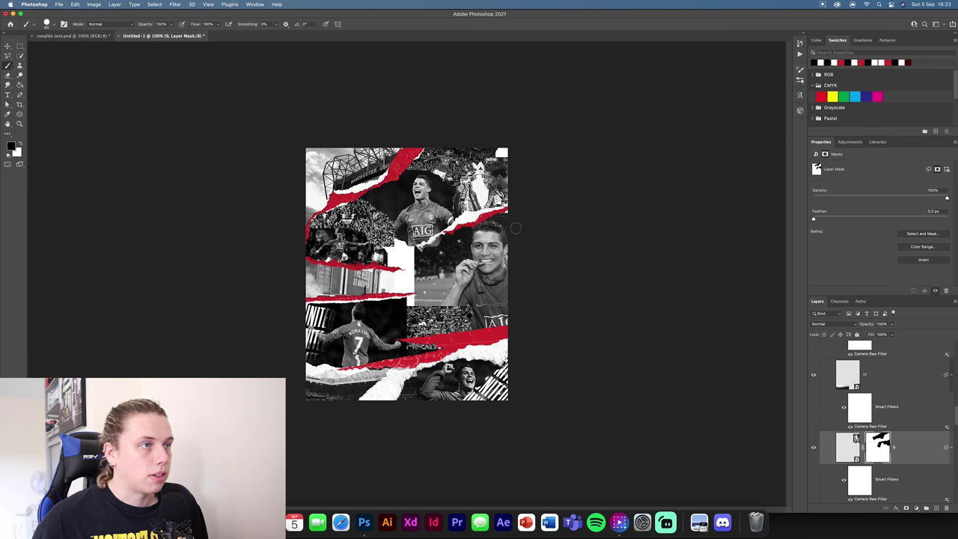
{"action": "key", "text": "ctrl+t"}
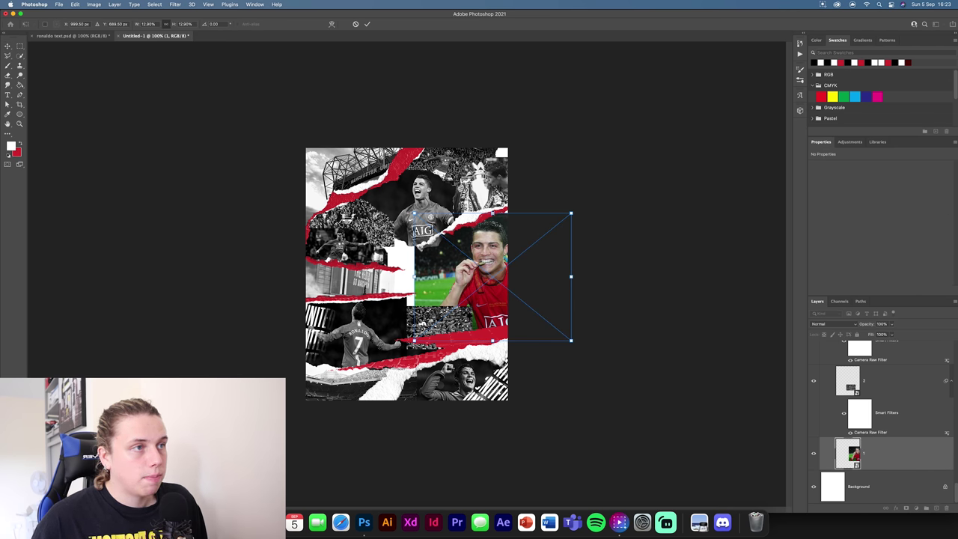
{"action": "left_click_drag", "start_coordinate": [493, 214], "coordinate": [492, 209]}
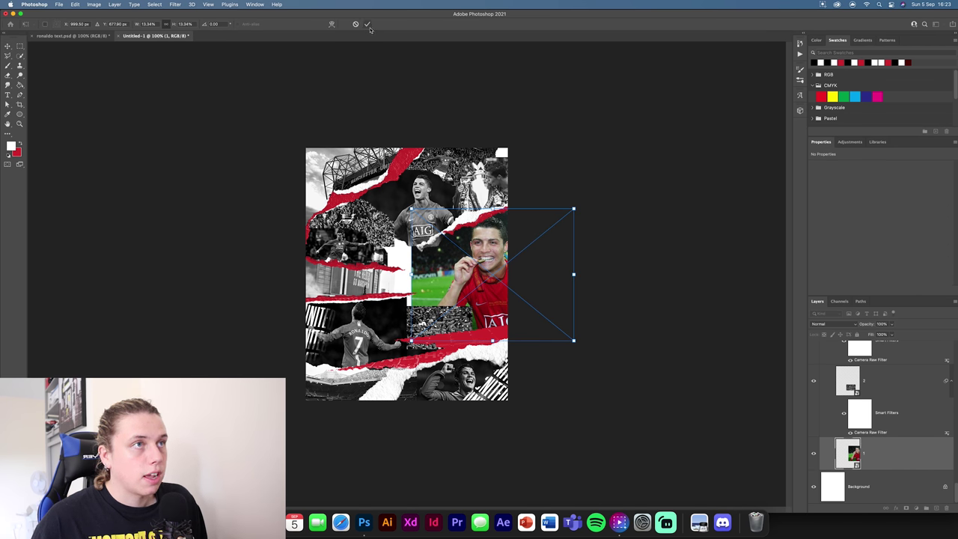
{"action": "left_click", "coordinate": [366, 24]}
Commit the medal photo's resize and activate layer 6's mask for brush touch-ups.
{"action": "key", "text": "b"}
{"action": "left_click", "coordinate": [878, 356]}
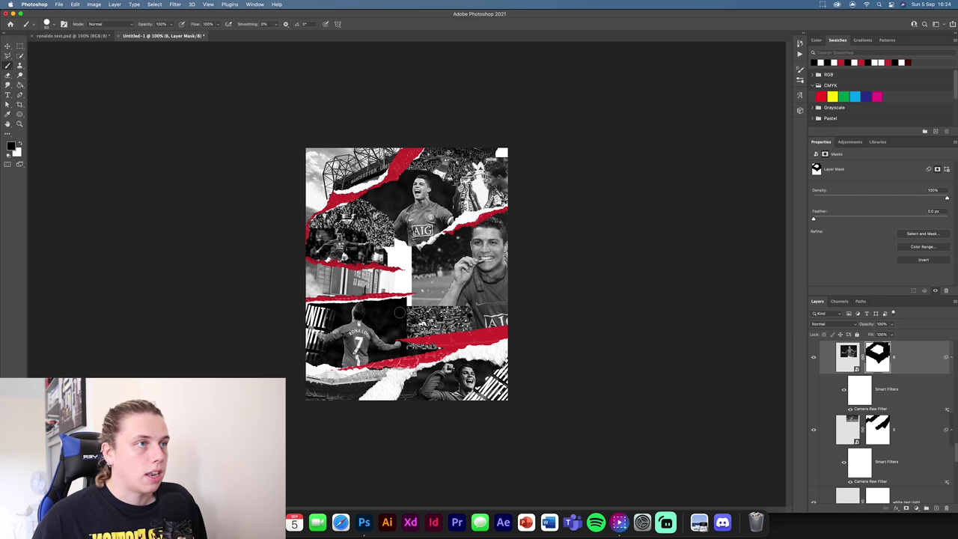
{"action": "left_click", "coordinate": [7, 48]}
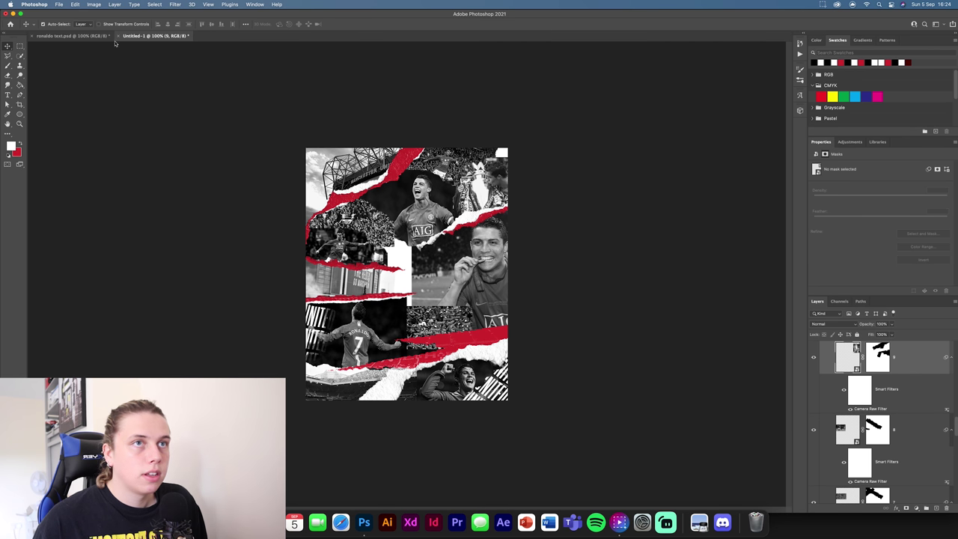
In ronaldo text.psd, collapse and hide the paper rips group and show the red text top right group.
{"action": "left_click", "coordinate": [73, 35]}
{"action": "scroll", "coordinate": [871, 389], "scroll_direction": "down", "scroll_amount": 3}
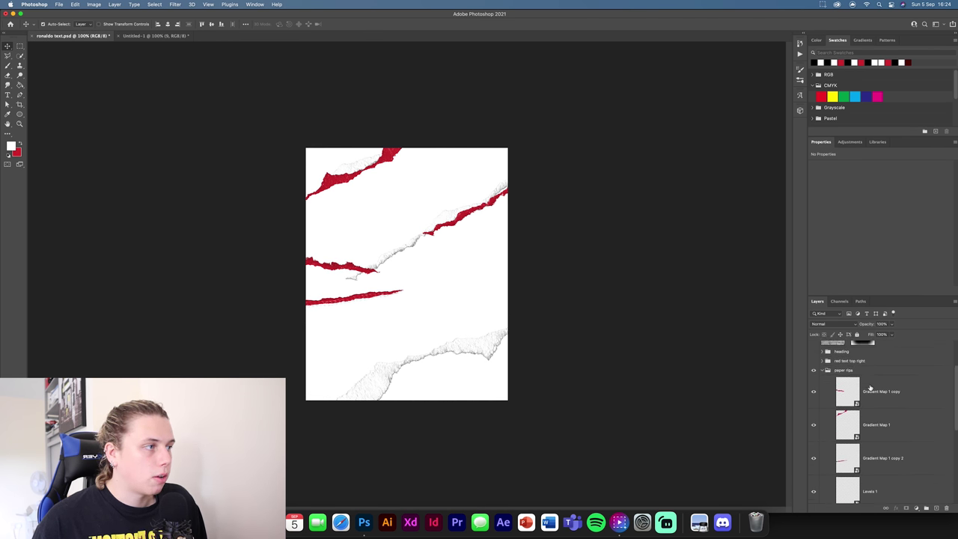
{"action": "scroll", "coordinate": [870, 387], "scroll_direction": "up", "scroll_amount": 2}
{"action": "left_click", "coordinate": [822, 425]}
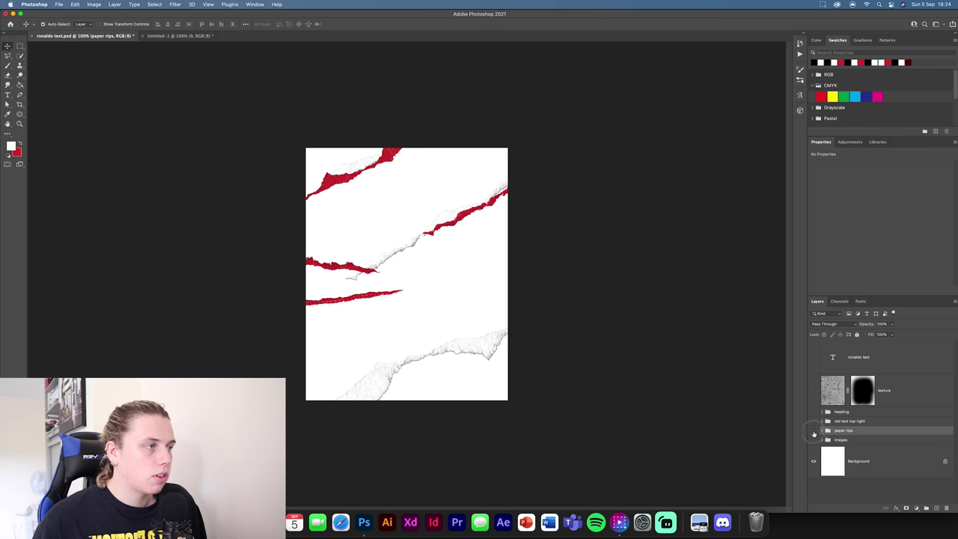
{"action": "left_click", "coordinate": [814, 431]}
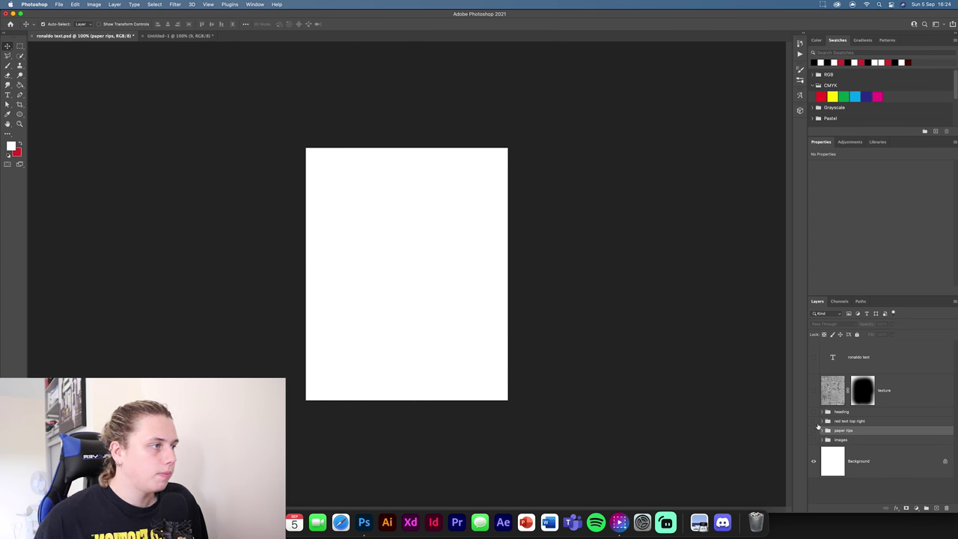
{"action": "left_click", "coordinate": [814, 420]}
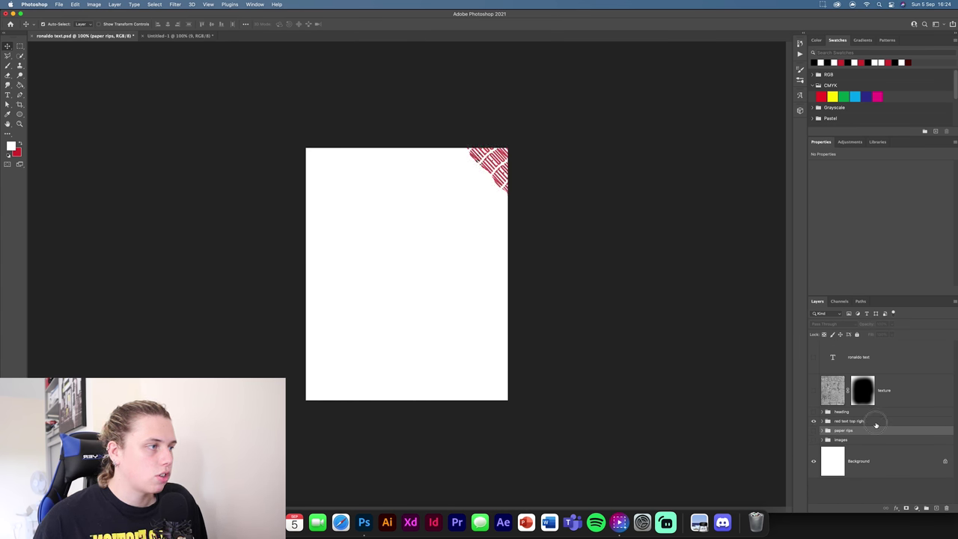
Copy the red text top right group into the poster and place its slanted lettering over the upper-right corner.
{"action": "left_click_drag", "start_coordinate": [875, 425], "coordinate": [496, 215]}
{"action": "key", "text": "super+t"}
{"action": "left_click_drag", "start_coordinate": [555, 235], "coordinate": [485, 217]}
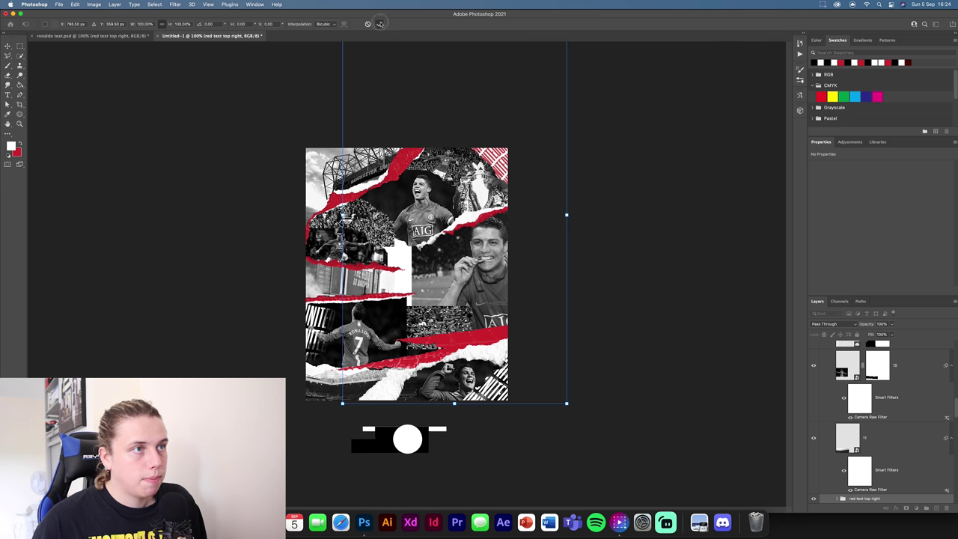
{"action": "key", "text": "Return"}
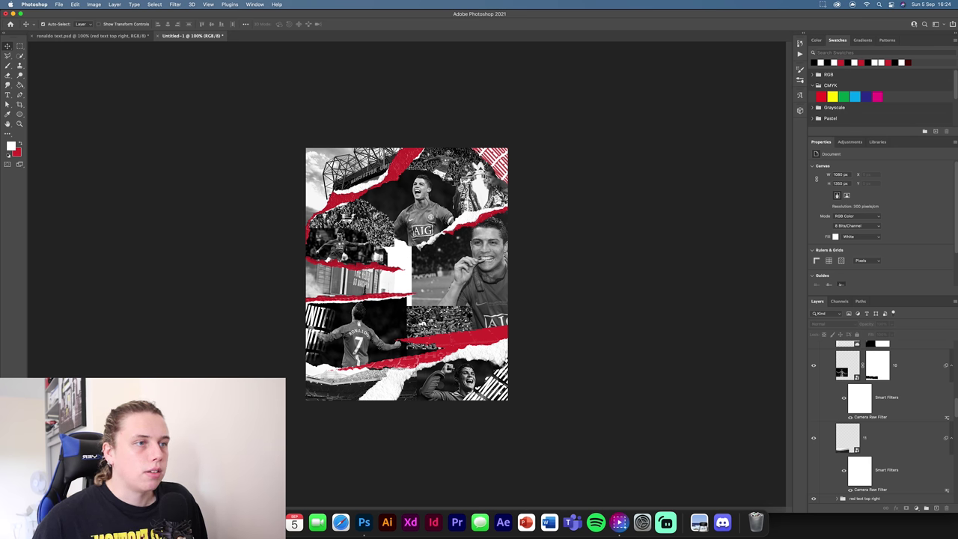
{"action": "key", "text": "ctrl+Tab"}
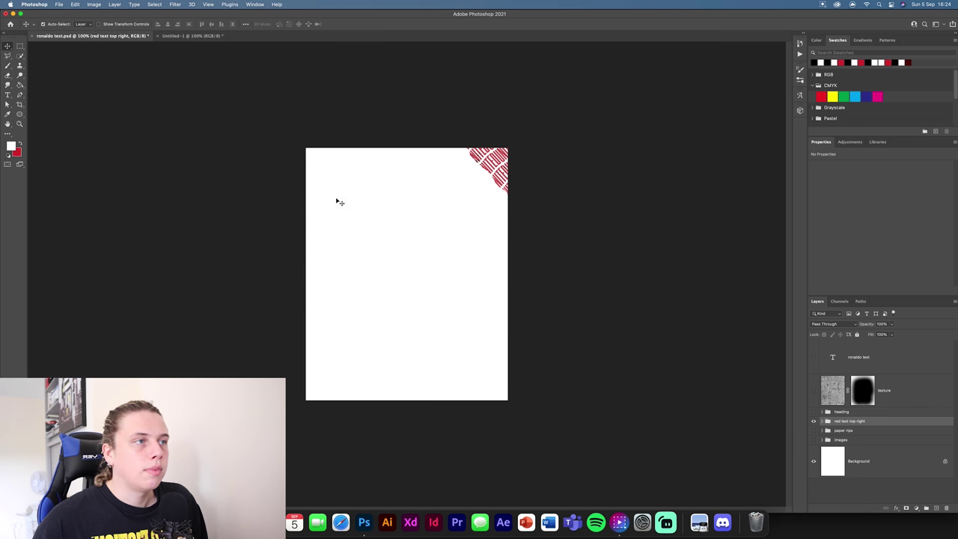
{"action": "left_click", "coordinate": [192, 36]}
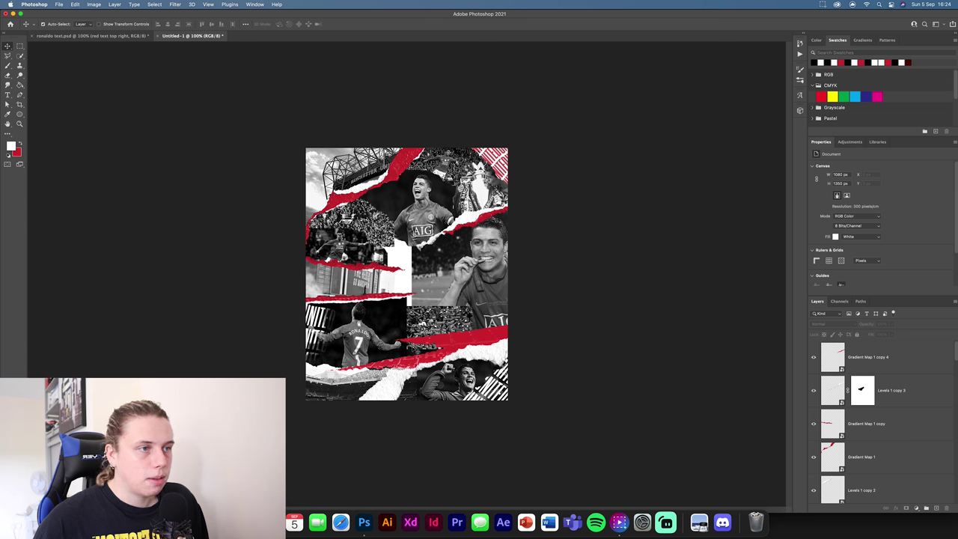
Add a mask to crowd photo layer 2 and choose the torn-edge brush at a -14° angle.
{"action": "left_click", "coordinate": [430, 328]}
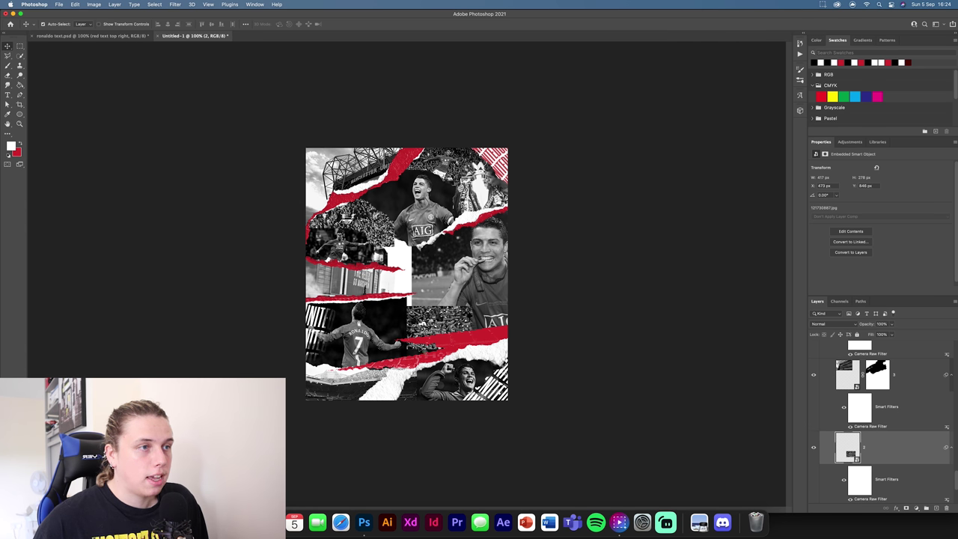
{"action": "left_click", "coordinate": [905, 507]}
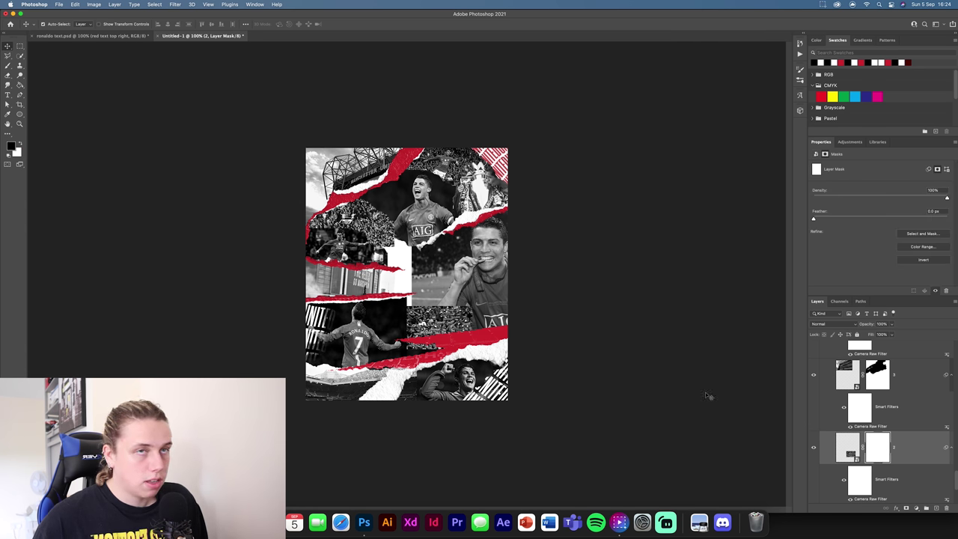
{"action": "left_click", "coordinate": [15, 65]}
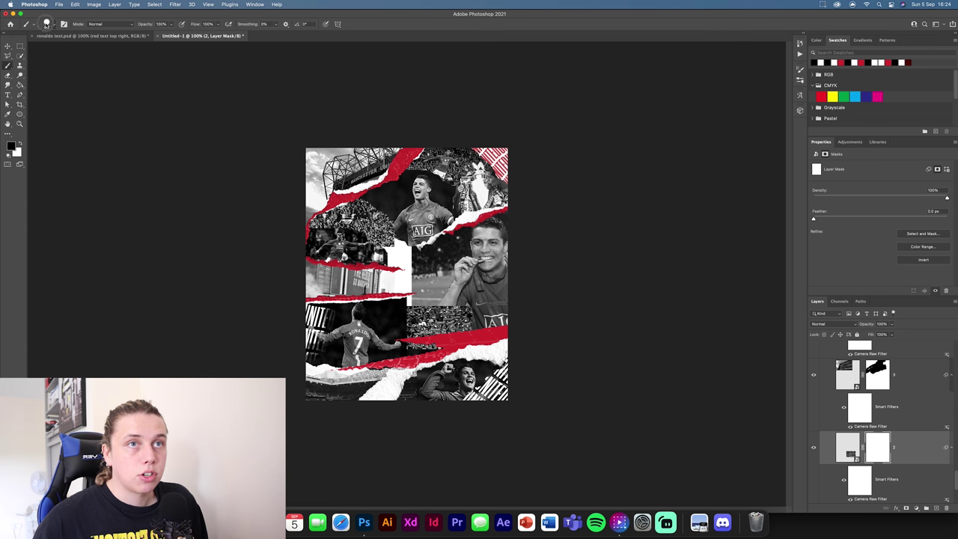
{"action": "left_click", "coordinate": [51, 24]}
{"action": "left_click", "coordinate": [27, 91]}
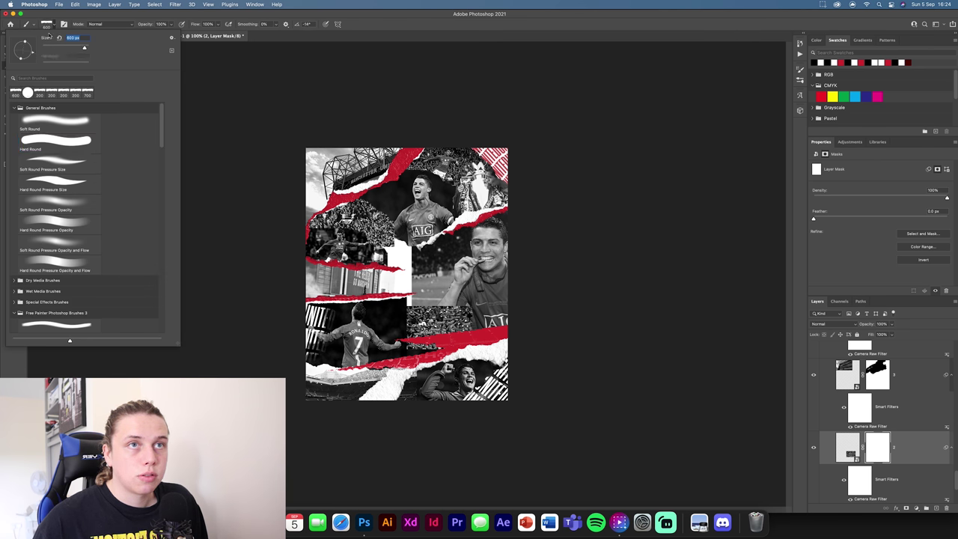
Try masking the lower edge of crowd photo layer 2 along the bottom rip, and undo the strokes.
{"action": "left_click", "coordinate": [419, 353]}
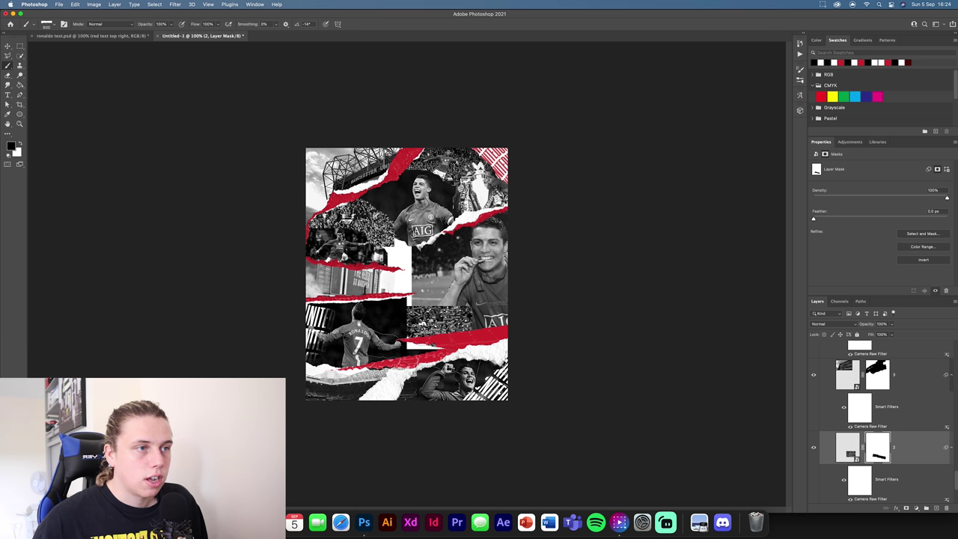
{"action": "key", "text": "x"}
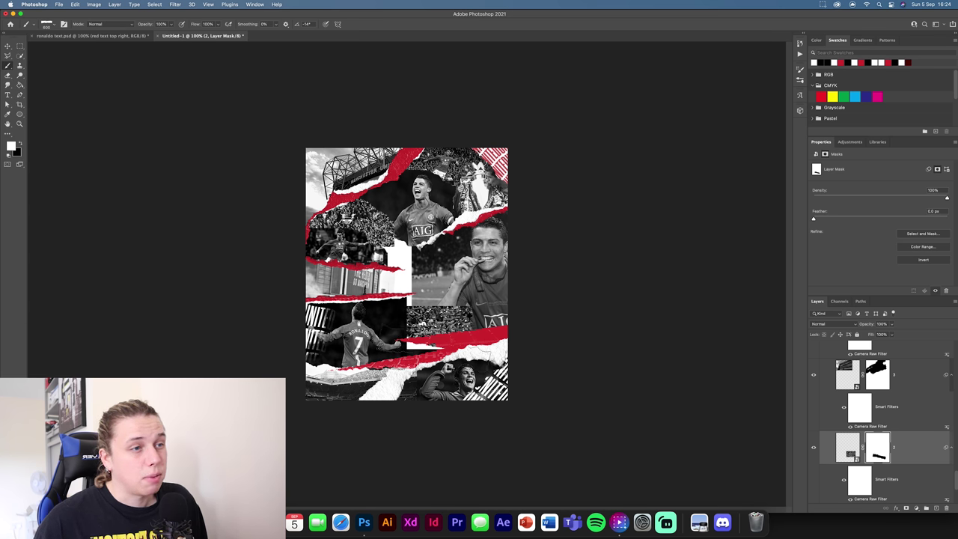
{"action": "left_click", "coordinate": [432, 355]}
{"action": "key", "text": "x"}
{"action": "left_click", "coordinate": [458, 363]}
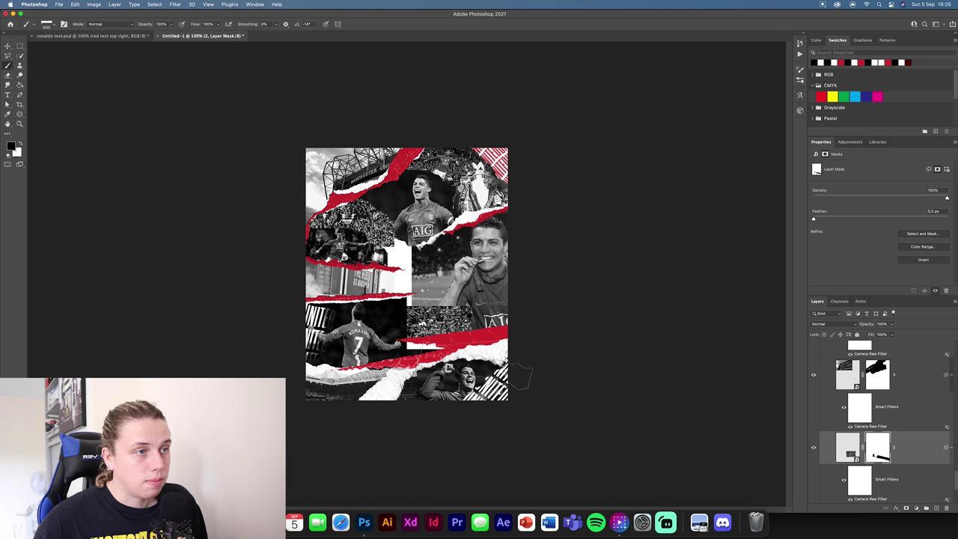
{"action": "left_click", "coordinate": [8, 46]}
{"action": "left_click", "coordinate": [409, 353]}
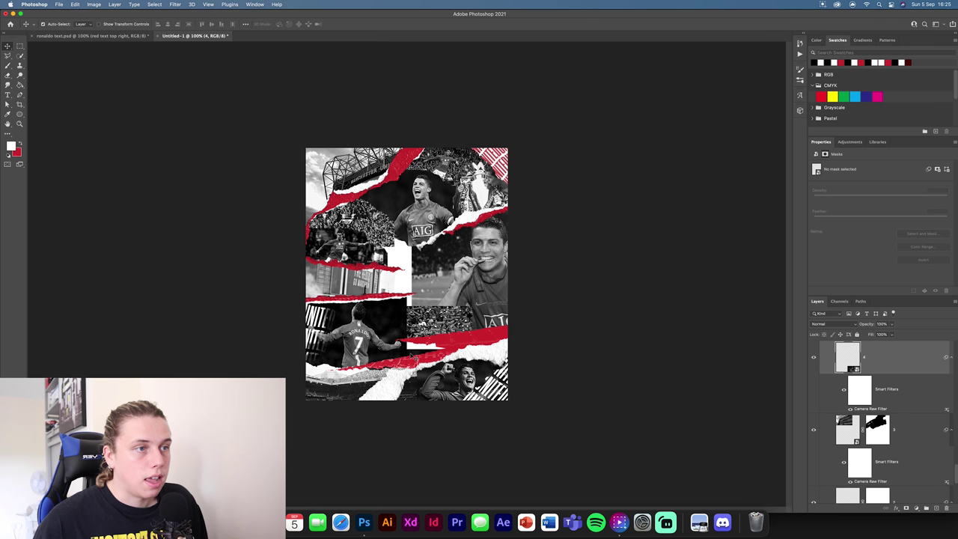
{"action": "left_click", "coordinate": [398, 351]}
{"action": "left_click", "coordinate": [593, 352]}
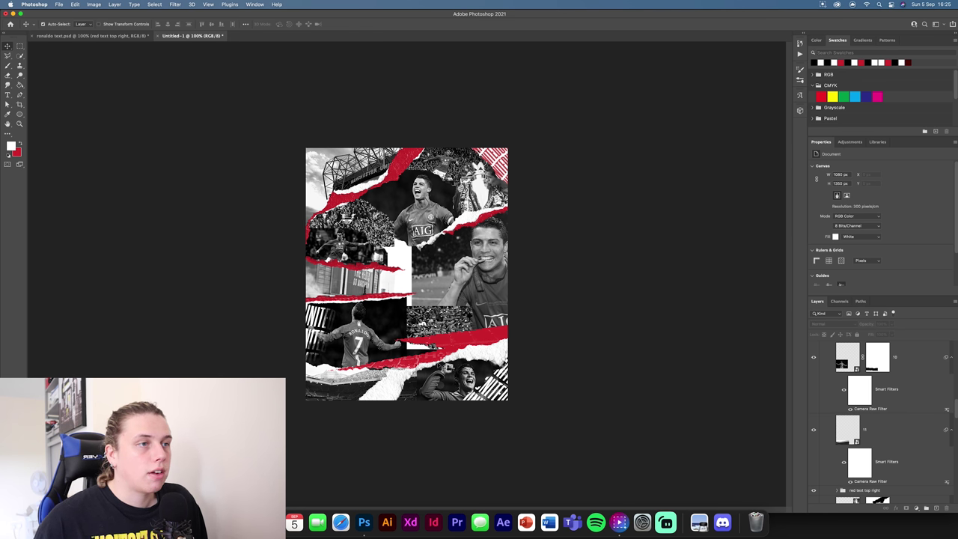
{"action": "key", "text": "super+z"}
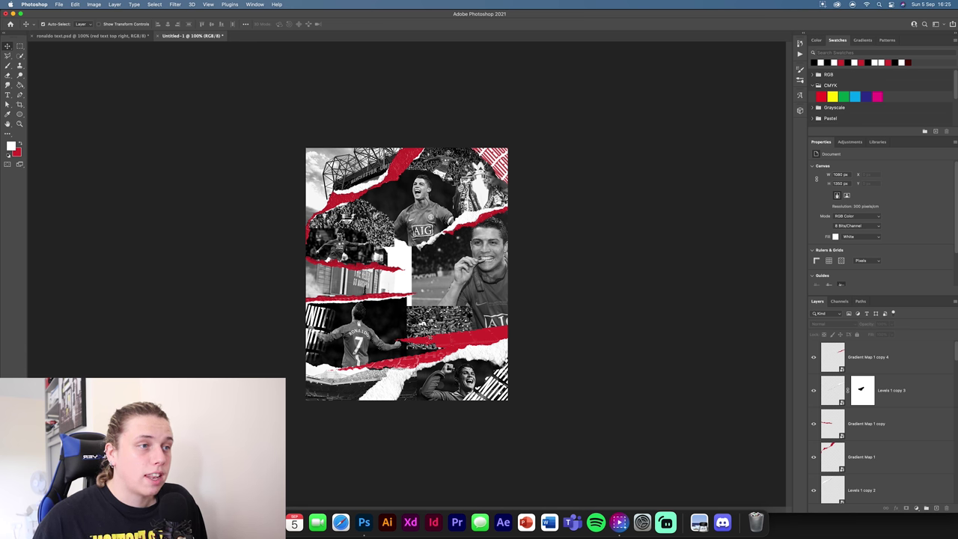
Rotate the torn-edge brush to a steep diagonal and mask out the right edge of crowd photo layer 2 over the medal photo.
{"action": "left_click", "coordinate": [441, 327]}
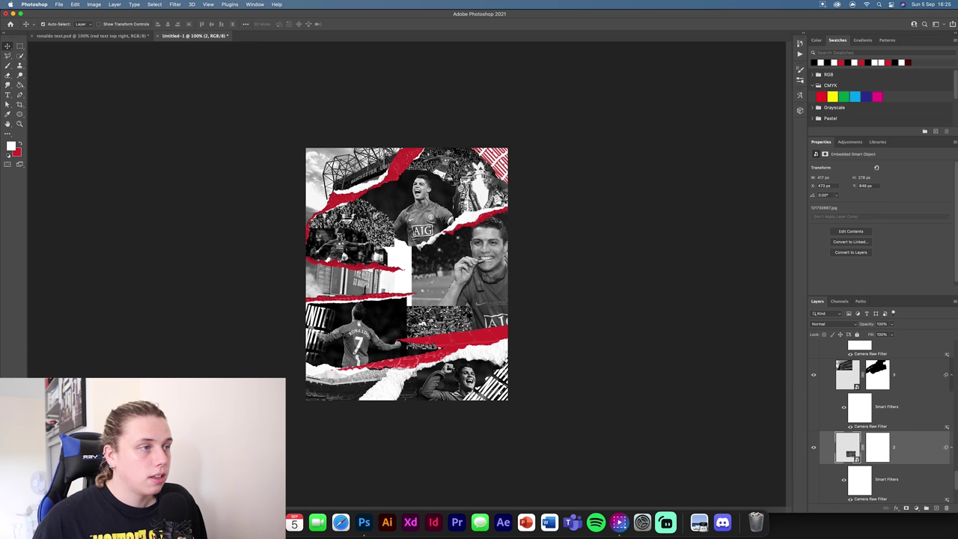
{"action": "left_click", "coordinate": [879, 453]}
{"action": "key", "text": "b"}
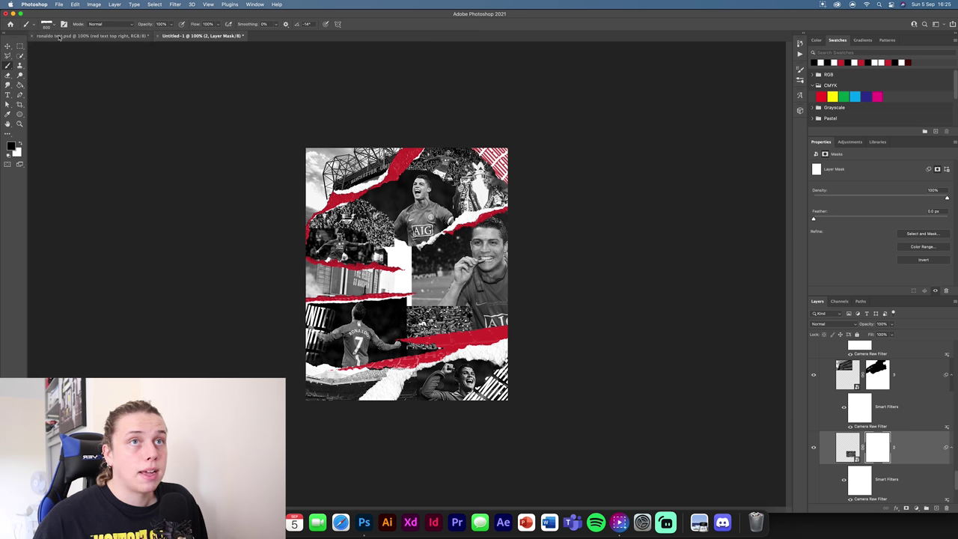
{"action": "left_click", "coordinate": [49, 24]}
{"action": "left_click_drag", "start_coordinate": [33, 52], "coordinate": [30, 59]}
{"action": "key", "text": "Return"}
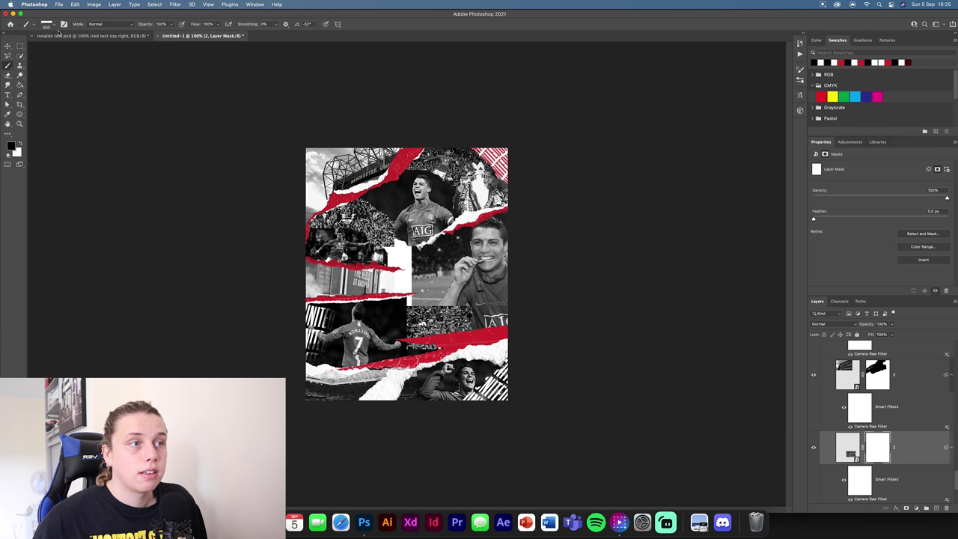
{"action": "left_click", "coordinate": [454, 296]}
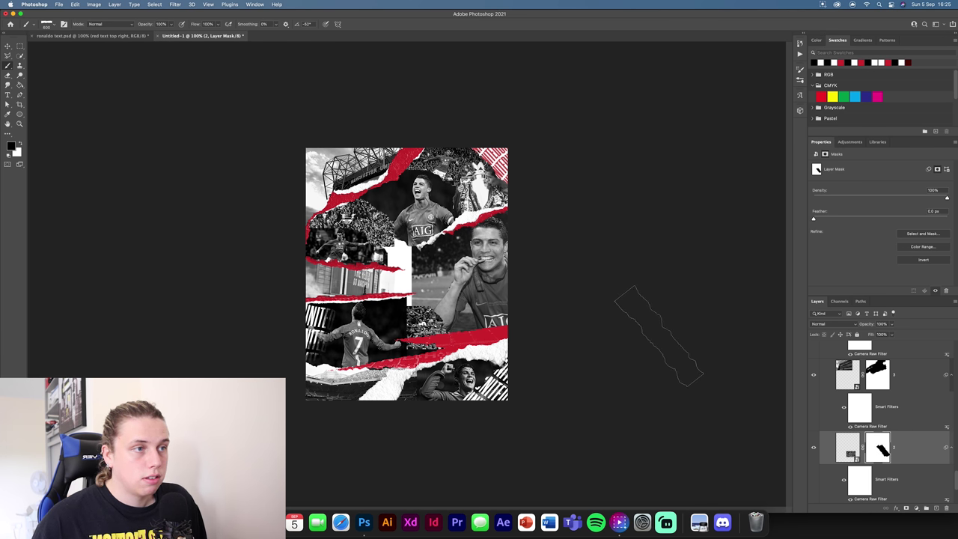
{"action": "left_click", "coordinate": [8, 46]}
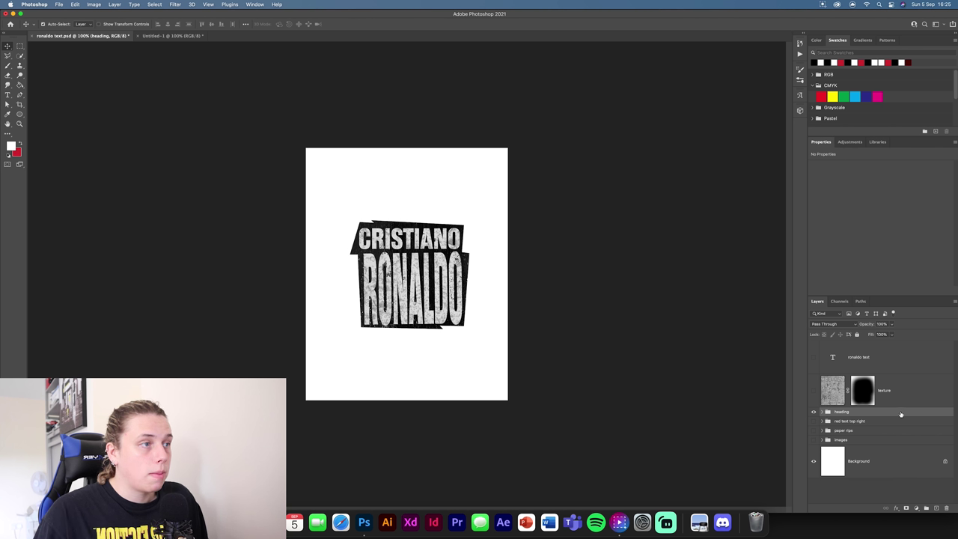
Copy the heading group with the CRISTIANO RONALDO title from ronaldo text.psd into the centre of the poster at 100% scale.
{"action": "left_click_drag", "start_coordinate": [857, 414], "coordinate": [430, 271]}
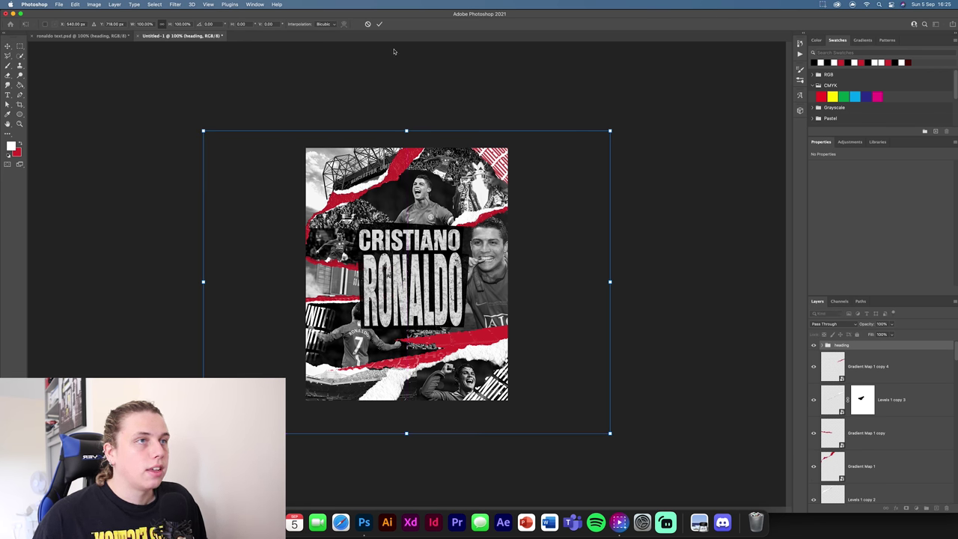
{"action": "left_click", "coordinate": [378, 24]}
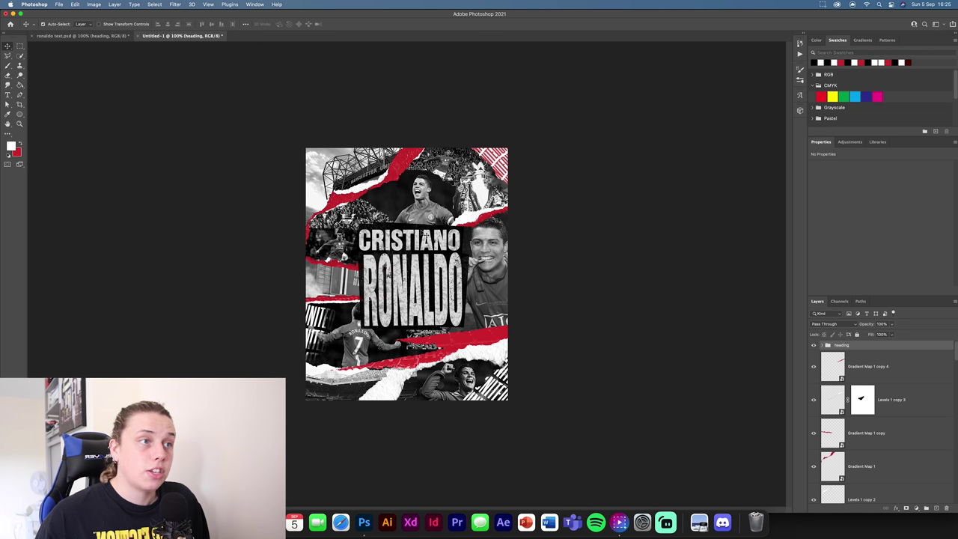
{"action": "left_click", "coordinate": [731, 351]}
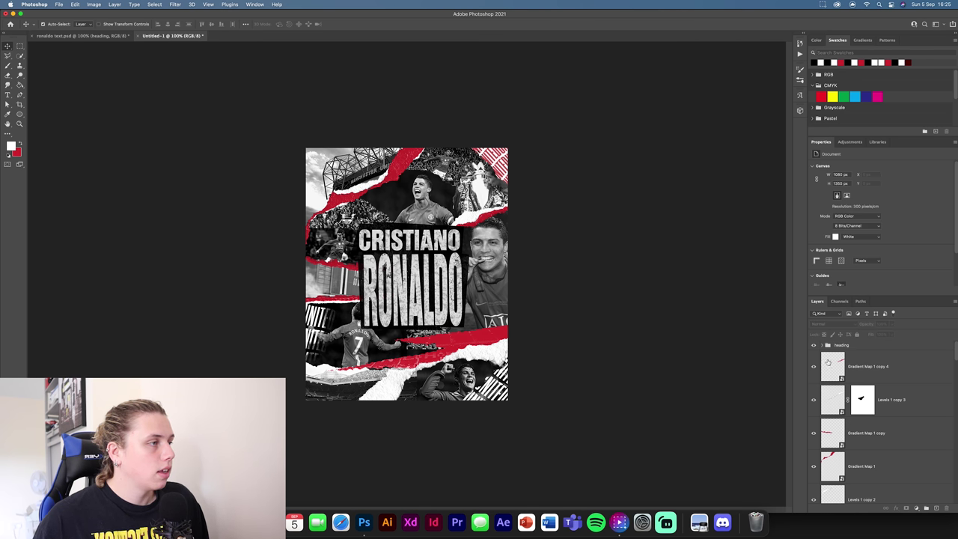
Expand the heading group and reduce the height of the RONALDO text layer to 96.97%.
{"action": "left_click", "coordinate": [822, 345]}
{"action": "scroll", "coordinate": [890, 367], "scroll_direction": "down", "scroll_amount": 2}
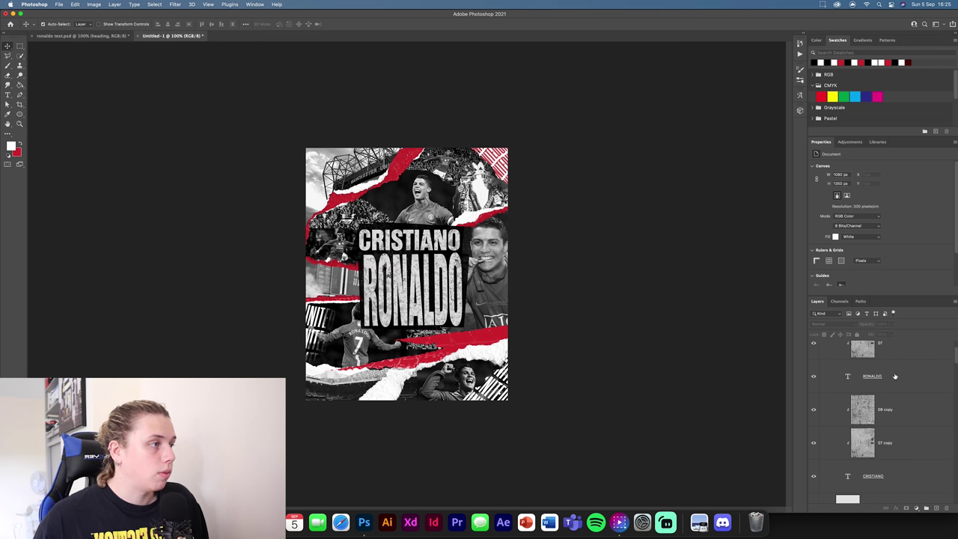
{"action": "left_click", "coordinate": [894, 377]}
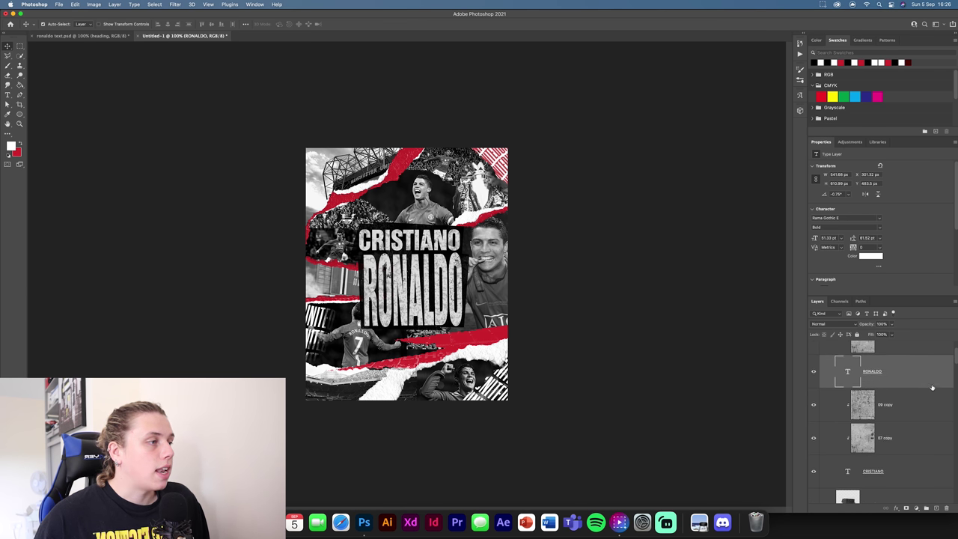
{"action": "scroll", "coordinate": [909, 460], "scroll_direction": "down", "scroll_amount": 2}
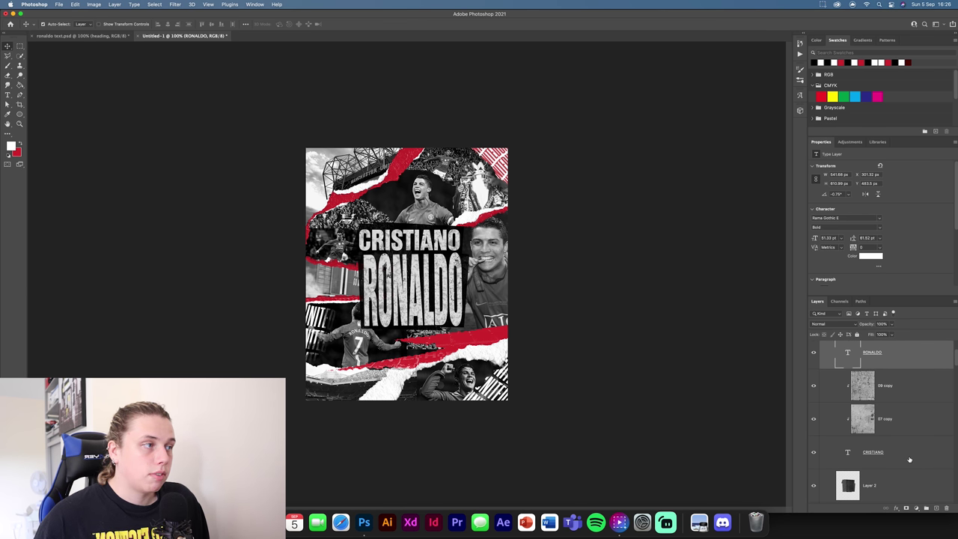
{"action": "key", "text": "super+t"}
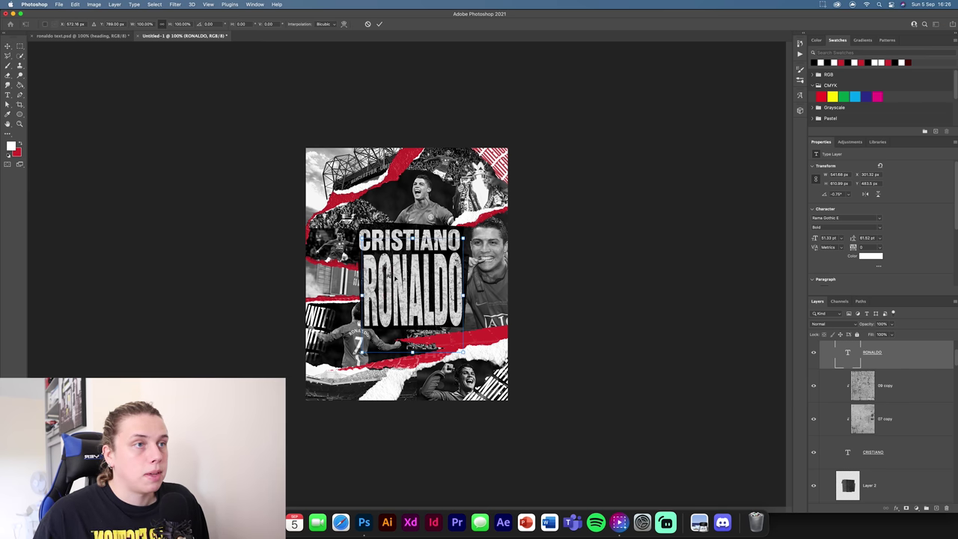
{"action": "mouse_move", "coordinate": [412, 351]}
{"action": "left_mouse_down"}
{"action": "mouse_move", "coordinate": [415, 272]}
{"action": "mouse_move", "coordinate": [411, 347]}
{"action": "left_mouse_up"}
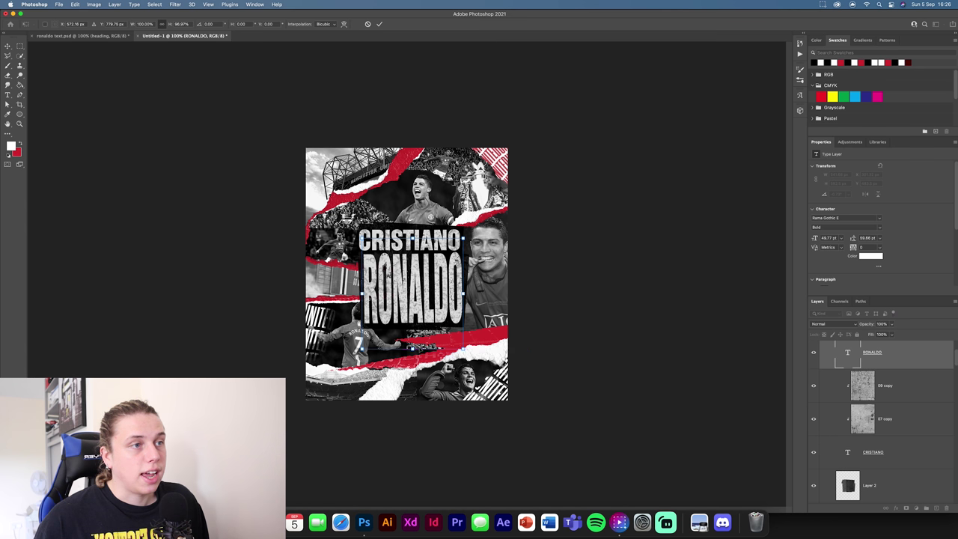
{"action": "left_click", "coordinate": [380, 24]}
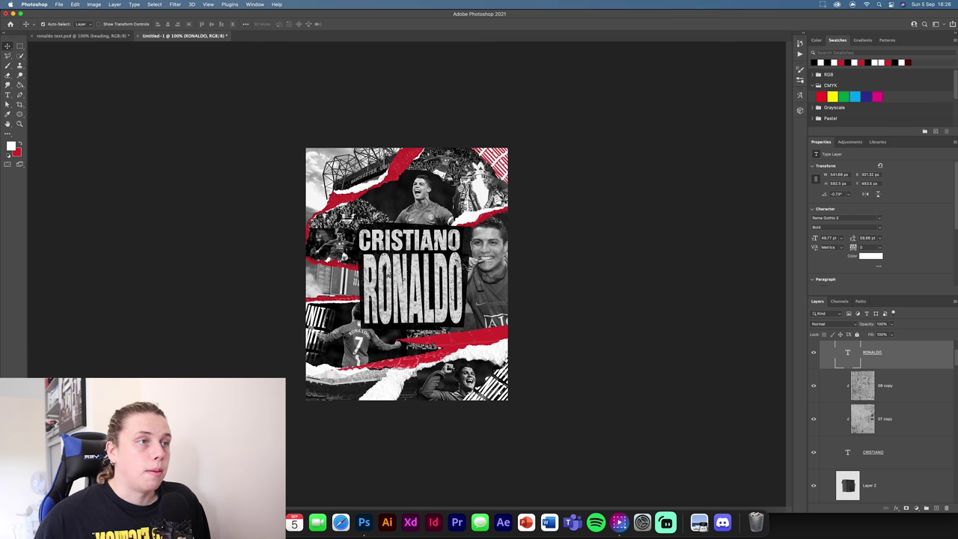
{"action": "scroll", "coordinate": [871, 390], "scroll_direction": "up", "scroll_amount": 1}
{"action": "scroll", "coordinate": [871, 389], "scroll_direction": "up", "scroll_amount": 3}
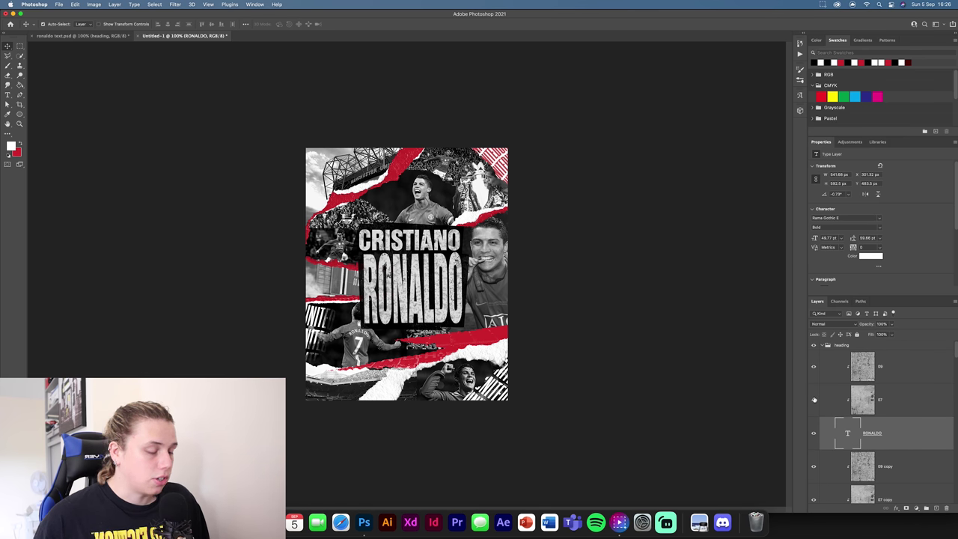
Compare the RONALDO lettering with and without the clipped texture layers 07 and 09.
{"action": "key", "text": "super+equal"}
{"action": "key", "text": "super+equal"}
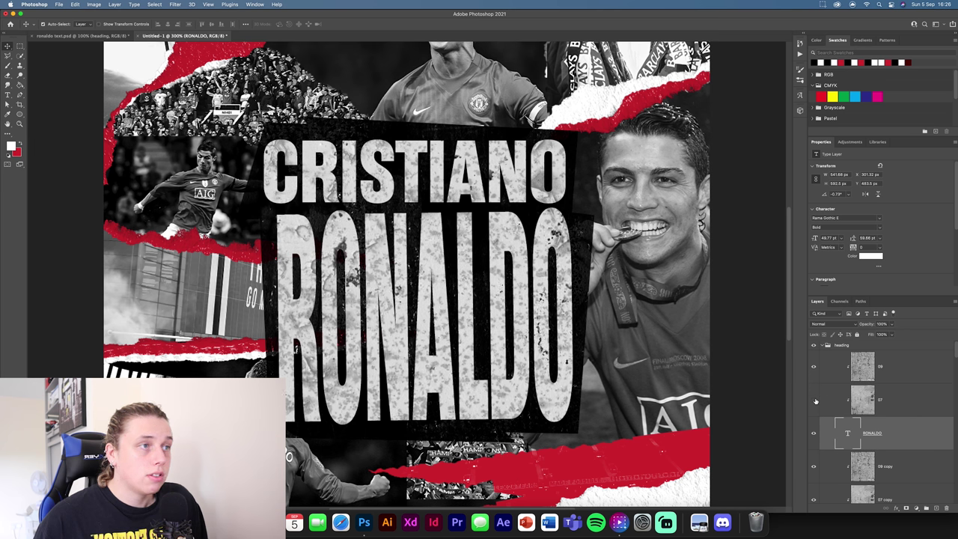
{"action": "left_click", "coordinate": [814, 400]}
{"action": "left_click", "coordinate": [814, 367]}
{"action": "left_click", "coordinate": [814, 366]}
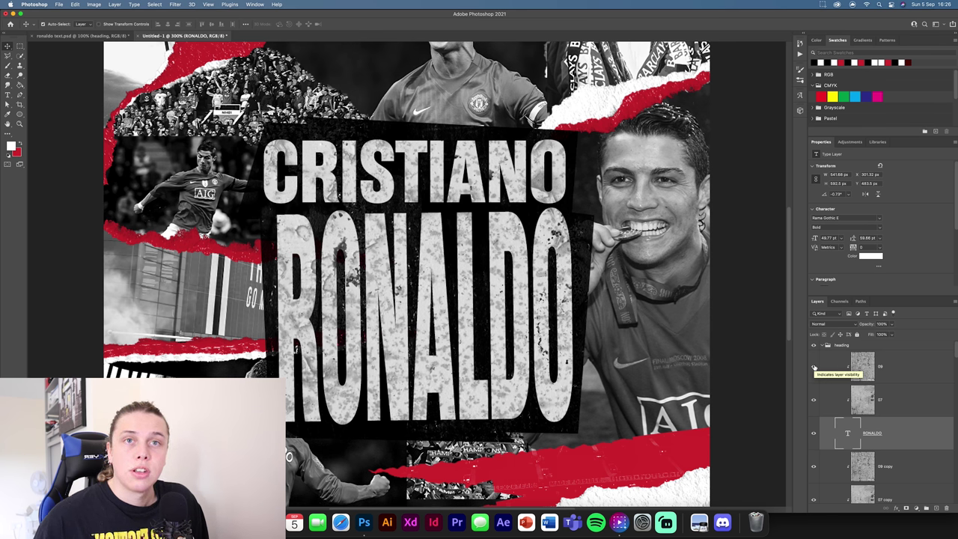
{"action": "left_click", "coordinate": [814, 367]}
{"action": "left_click", "coordinate": [814, 366]}
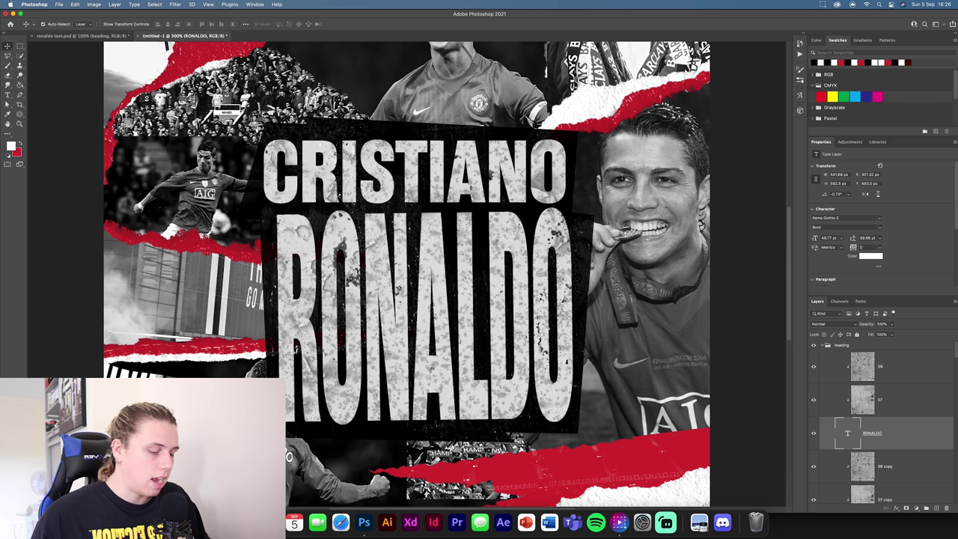
{"action": "key", "text": "super+minus"}
{"action": "key", "text": "super+minus"}
{"action": "key", "text": "super+minus"}
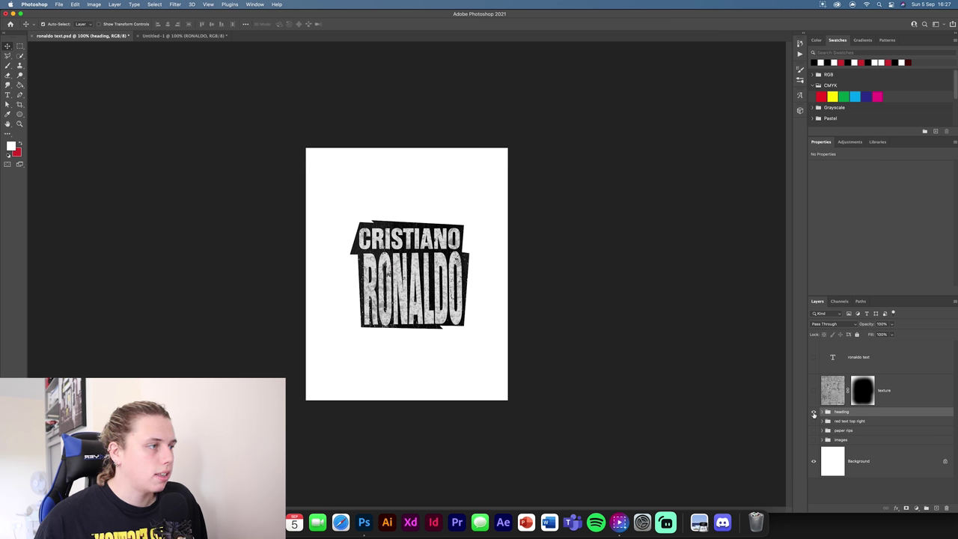
In ronaldo text.psd, hide the heading group and show the masked texture layer.
{"action": "left_click", "coordinate": [813, 412]}
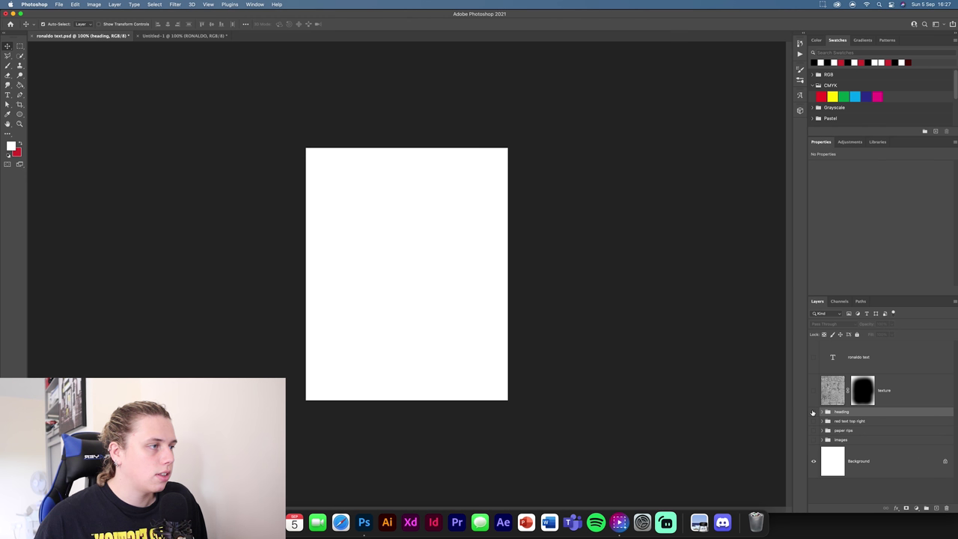
{"action": "left_click", "coordinate": [887, 395]}
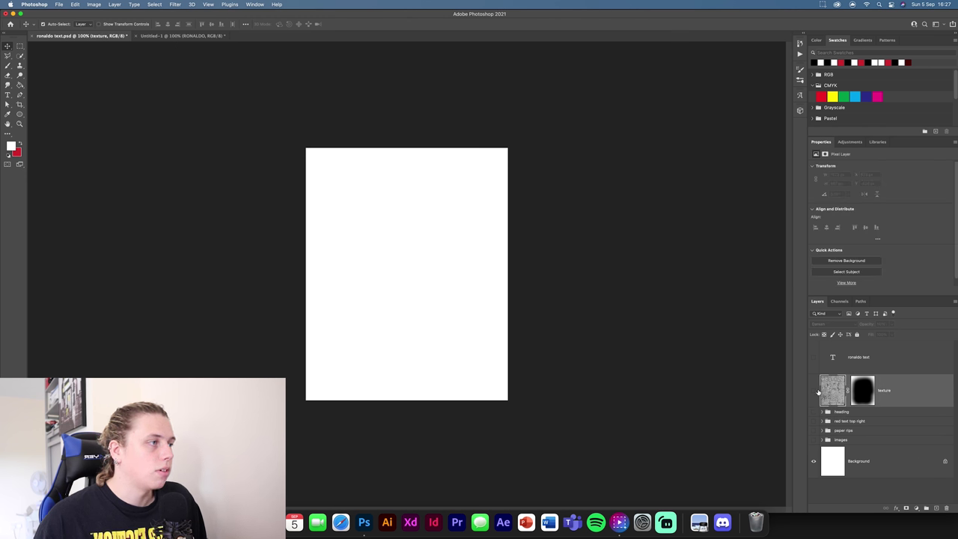
{"action": "left_click", "coordinate": [814, 391]}
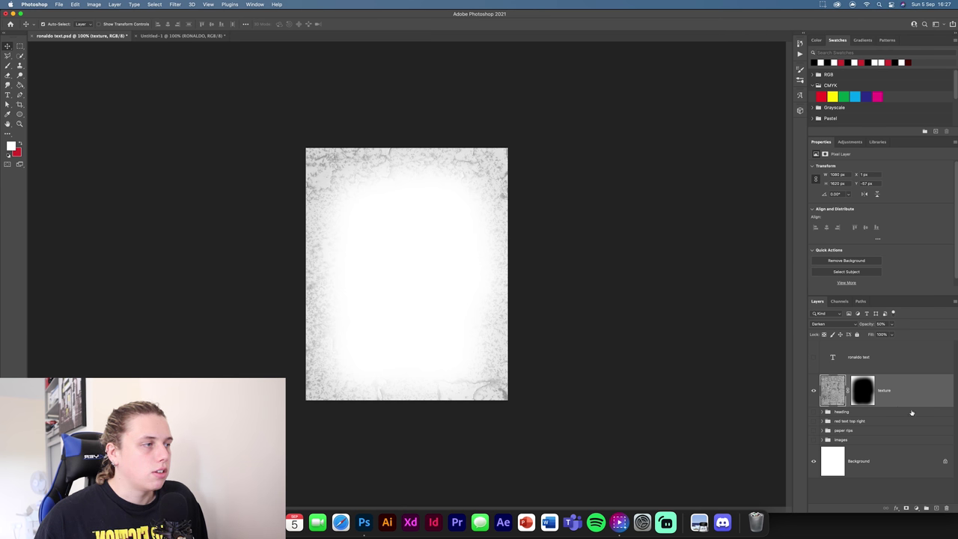
Copy the texture layer into the poster at 100% scale and place it above the heading group.
{"action": "left_click_drag", "start_coordinate": [920, 404], "coordinate": [393, 258]}
{"action": "key", "text": "super+t"}
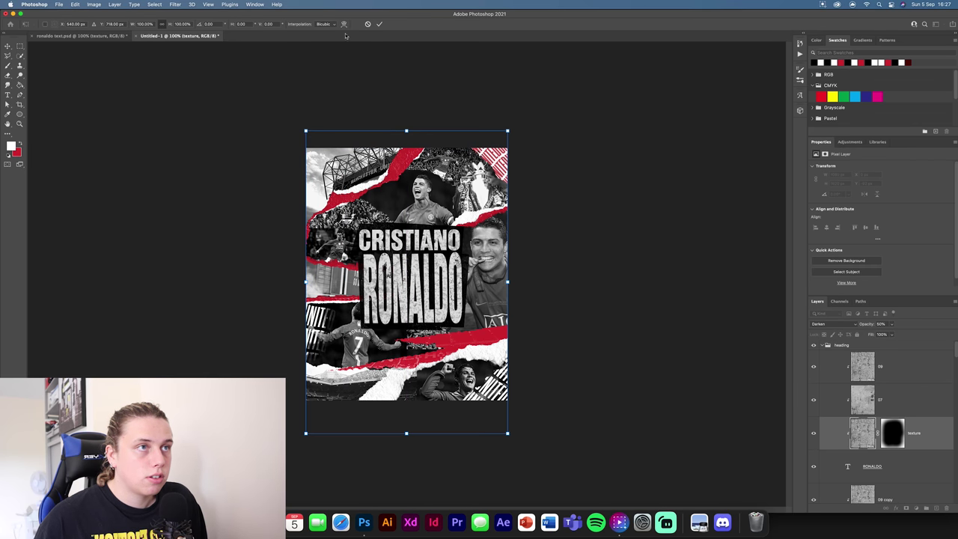
{"action": "left_click", "coordinate": [379, 24]}
{"action": "left_click", "coordinate": [892, 432]}
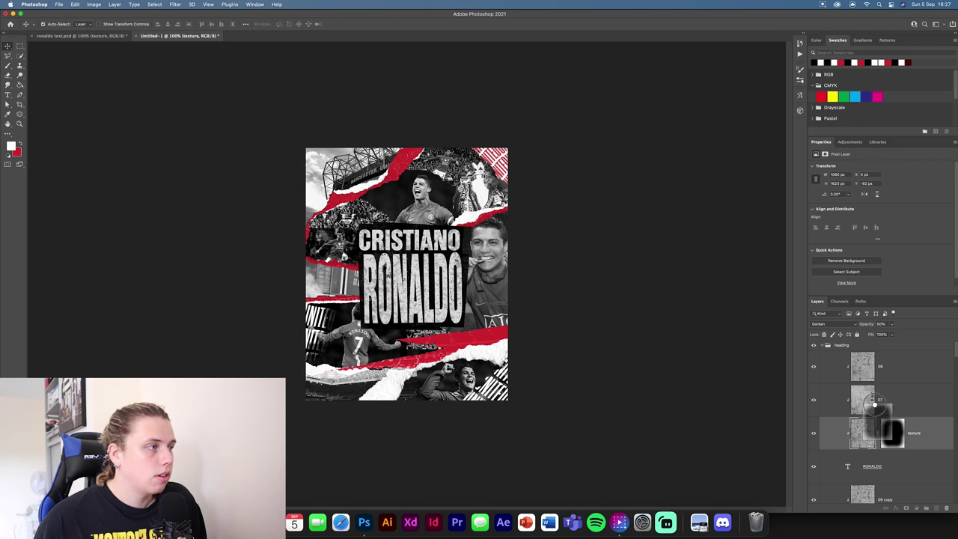
{"action": "left_click_drag", "start_coordinate": [930, 429], "coordinate": [909, 338]}
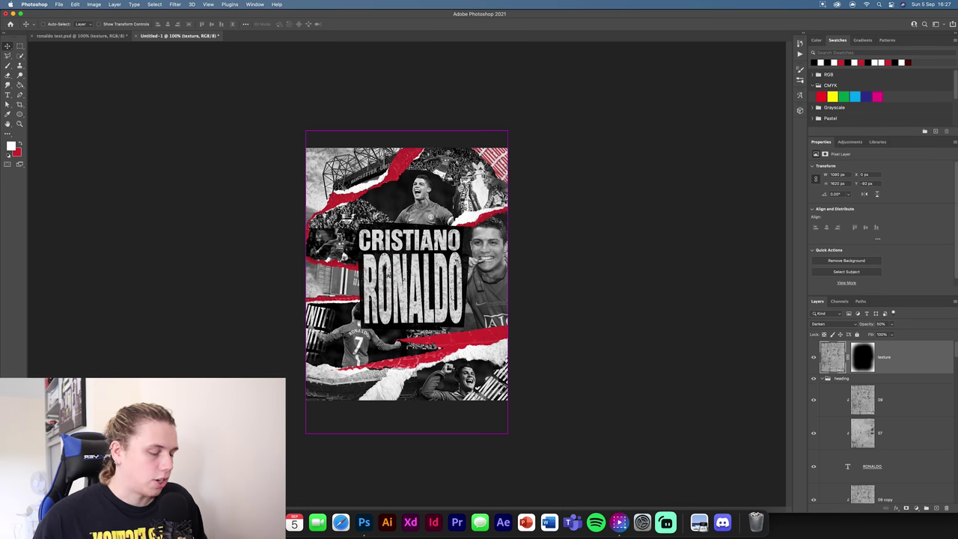
Check the texture around the poster edges and squash the texture layer vertically to about 1450 px high.
{"action": "key", "text": "super+equal"}
{"action": "scroll", "coordinate": [421, 156], "scroll_direction": "up", "scroll_amount": 5}
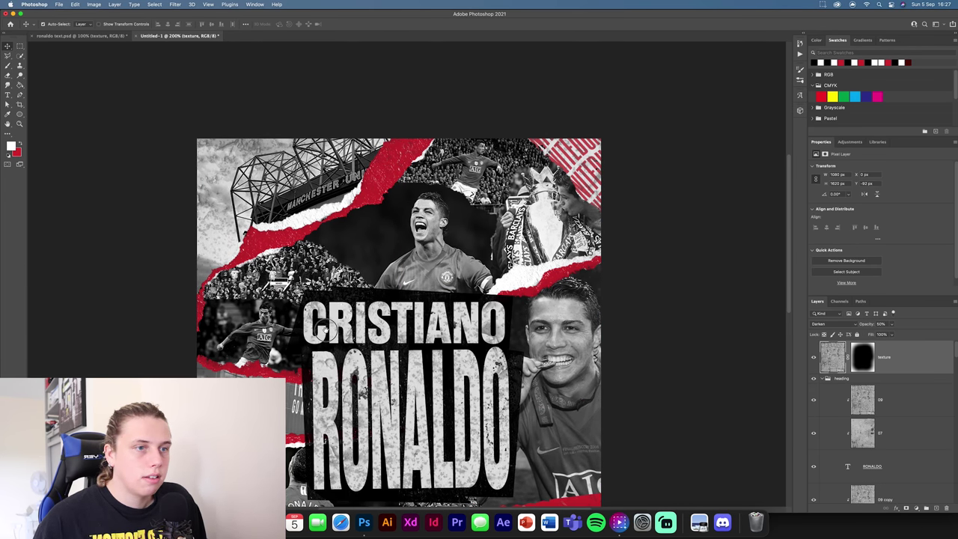
{"action": "scroll", "coordinate": [267, 347], "scroll_direction": "down", "scroll_amount": 10}
{"action": "scroll", "coordinate": [267, 348], "scroll_direction": "left", "scroll_amount": 2}
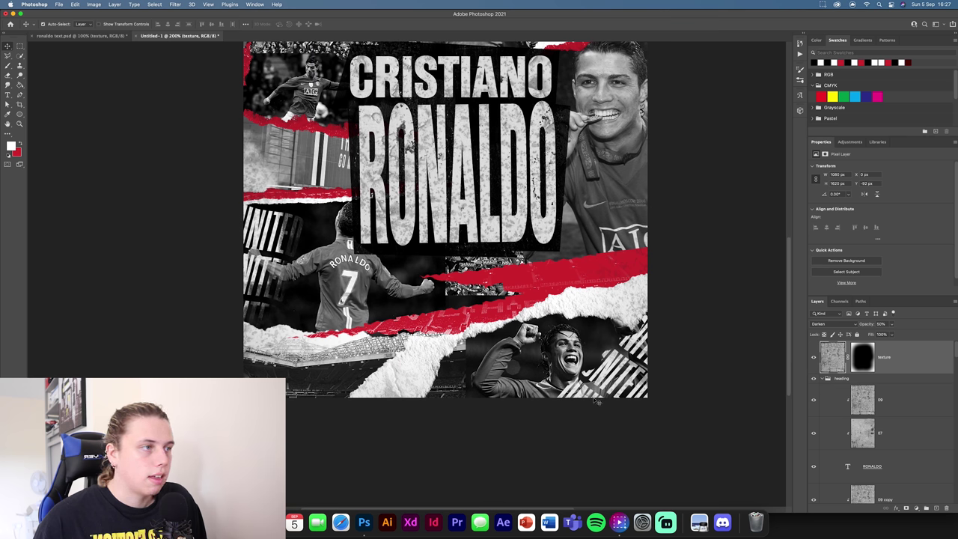
{"action": "scroll", "coordinate": [625, 436], "scroll_direction": "up", "scroll_amount": 5}
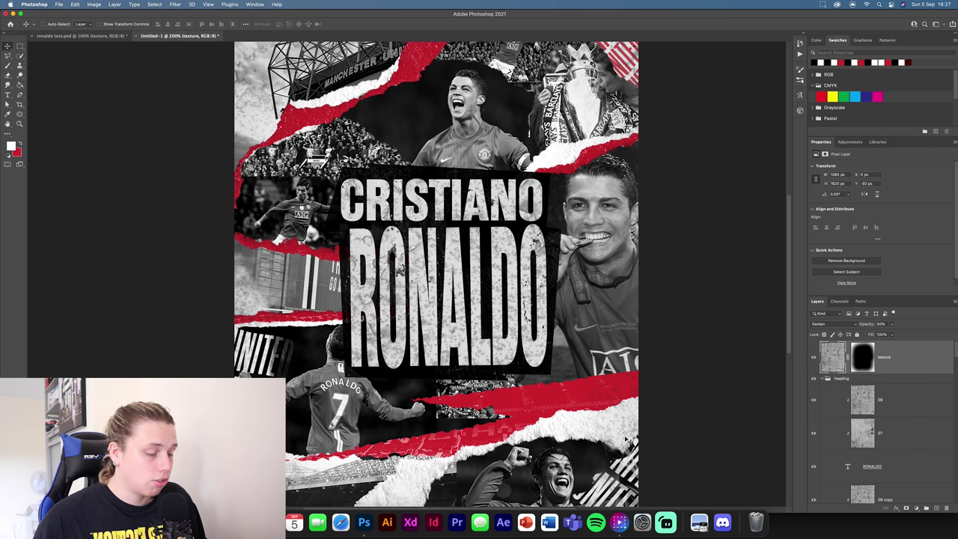
{"action": "key", "text": "super+minus"}
{"action": "key", "text": "super+t"}
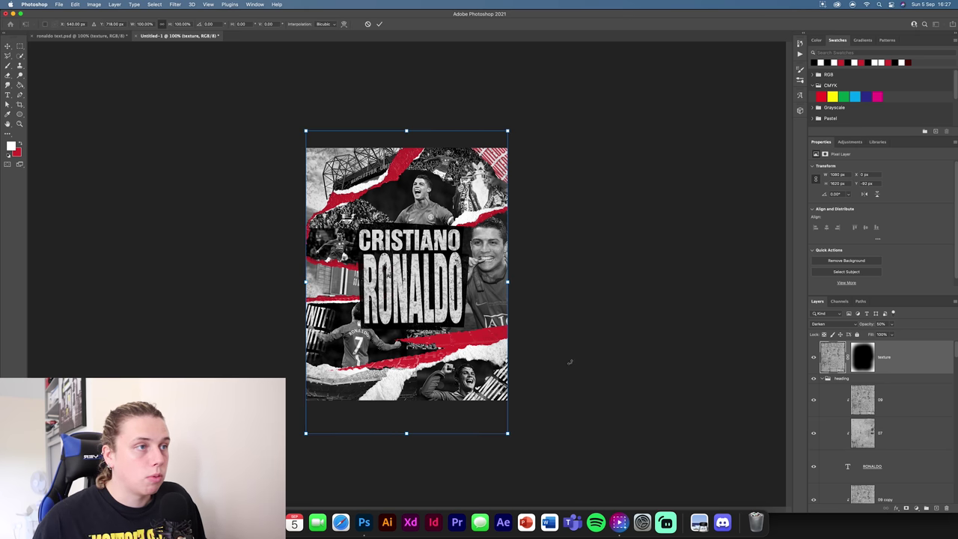
{"action": "left_click_drag", "start_coordinate": [407, 434], "coordinate": [407, 409]}
{"action": "left_click_drag", "start_coordinate": [407, 131], "coordinate": [405, 140]}
{"action": "left_click", "coordinate": [379, 24]}
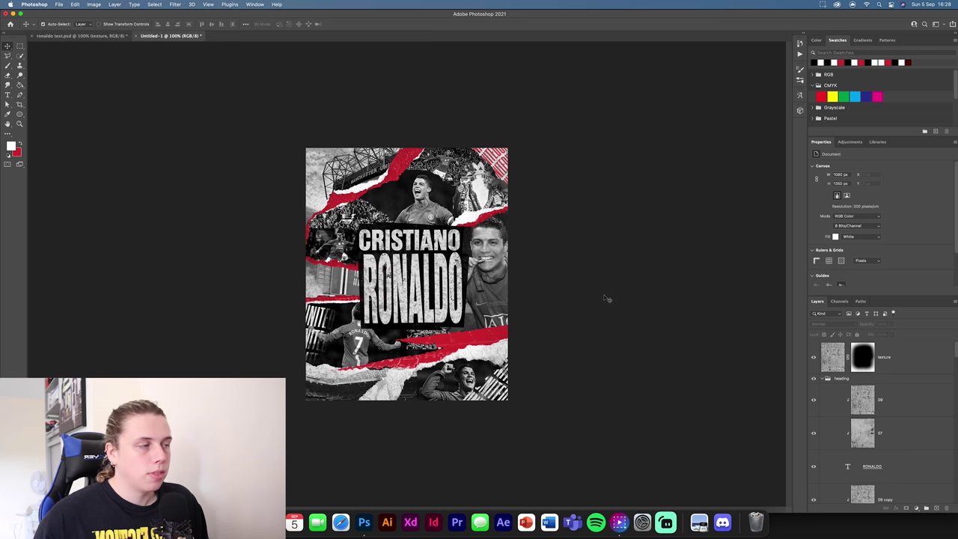
Stamp all visible layers into a new layer above the texture layer and open it in the Camera Raw filter.
{"action": "left_click", "coordinate": [915, 362]}
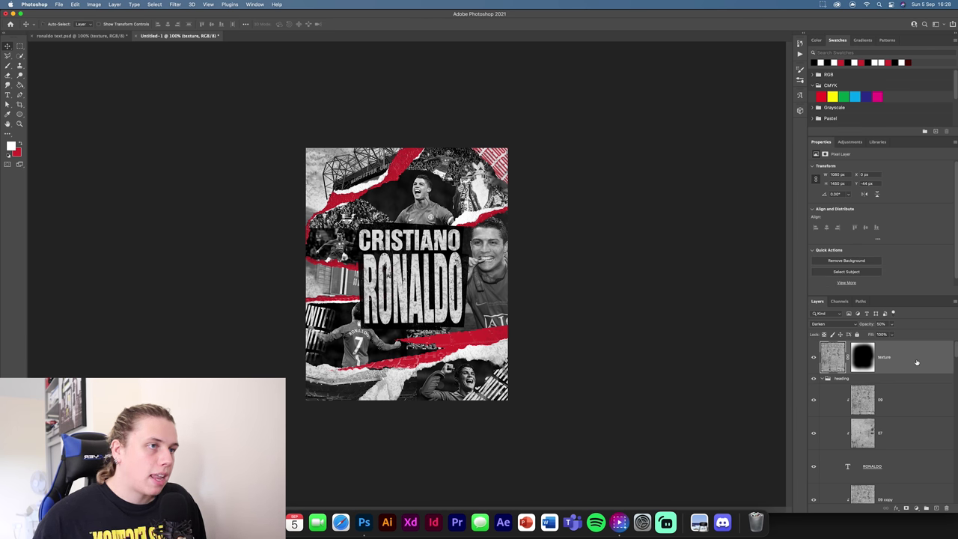
{"action": "key", "text": "super+alt+shift+e"}
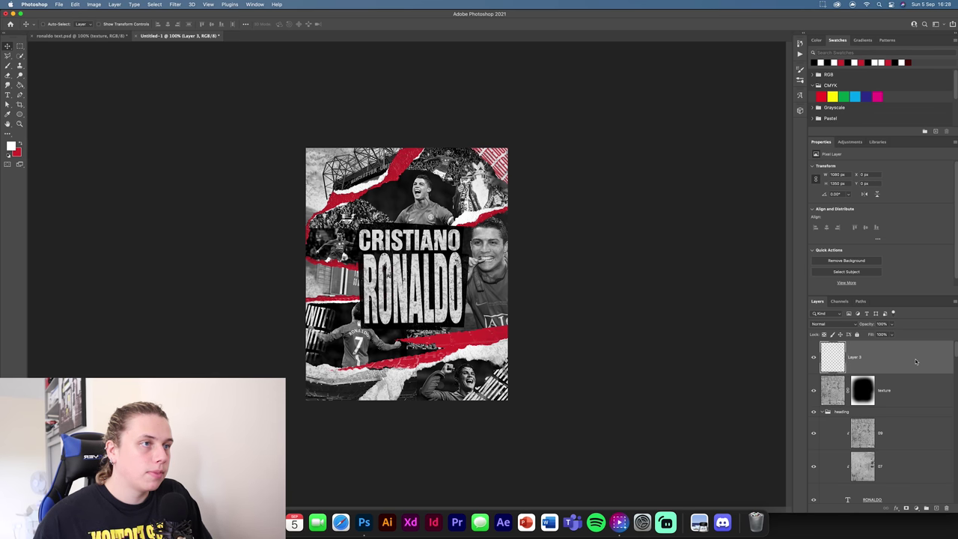
{"action": "left_click", "coordinate": [174, 4]}
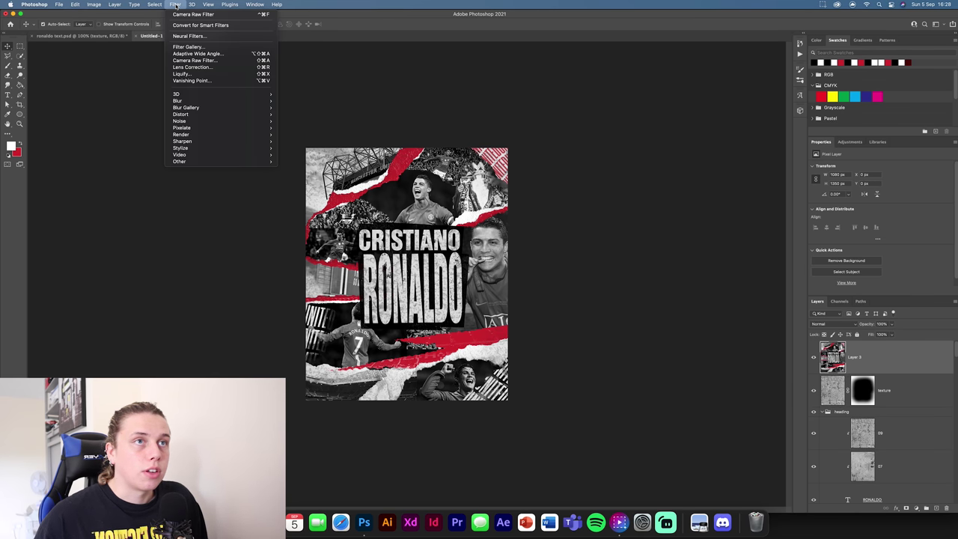
{"action": "left_click", "coordinate": [193, 60]}
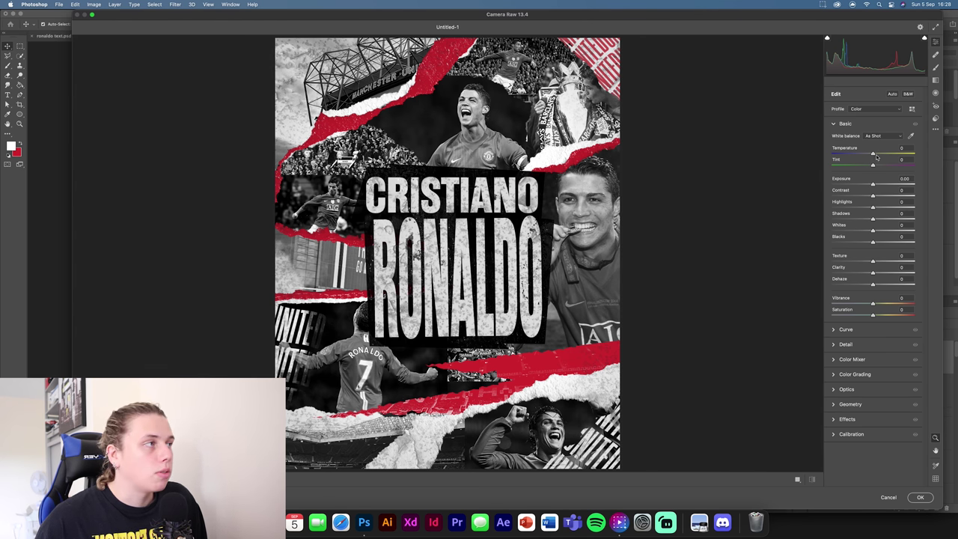
Set temperature +7, exposure +0.30, contrast +60, highlights -30, shadows +31, whites -30, blacks +30, texture +70, clarity +50, dehaze +10, vibrance -10 and saturation +10.
{"action": "mouse_move", "coordinate": [872, 154]}
{"action": "left_mouse_down"}
{"action": "mouse_move", "coordinate": [875, 186]}
{"action": "mouse_move", "coordinate": [901, 200]}
{"action": "mouse_move", "coordinate": [859, 208]}
{"action": "mouse_move", "coordinate": [884, 219]}
{"action": "mouse_move", "coordinate": [858, 231]}
{"action": "mouse_move", "coordinate": [902, 262]}
{"action": "left_mouse_up"}
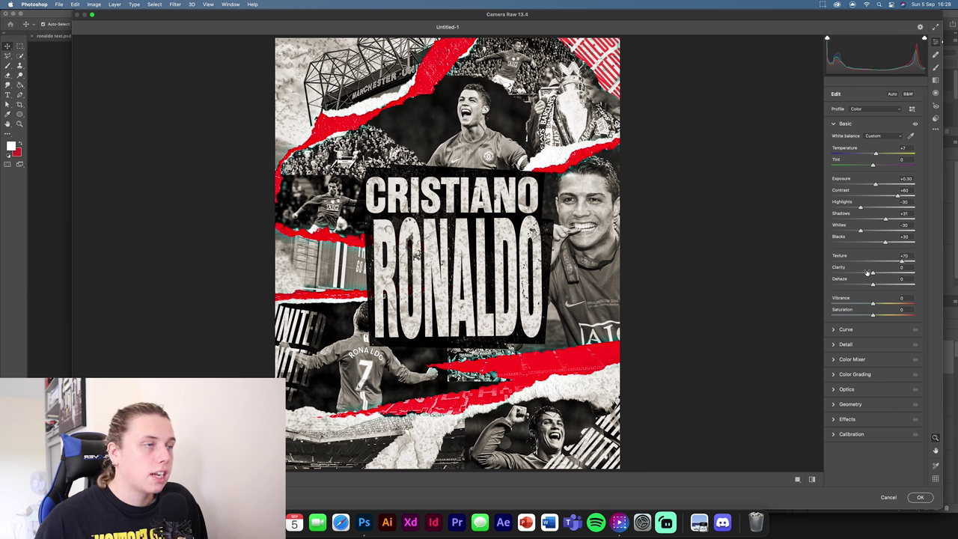
{"action": "left_click_drag", "start_coordinate": [873, 274], "coordinate": [877, 317]}
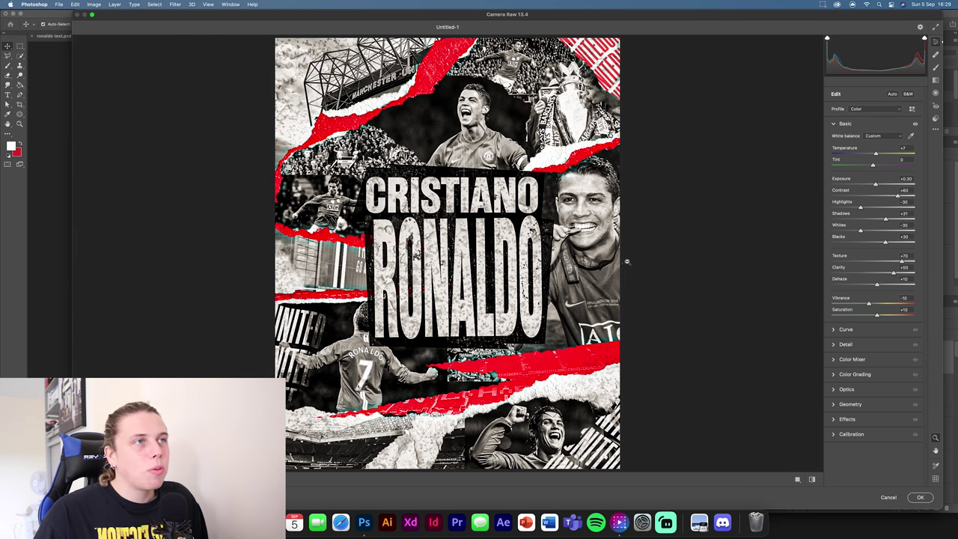
Inspect the teal tint in the photos and set the saturation and luminance of both aquas and blues to -100 in the Color Mixer.
{"action": "left_click", "coordinate": [286, 231], "text": "alt"}
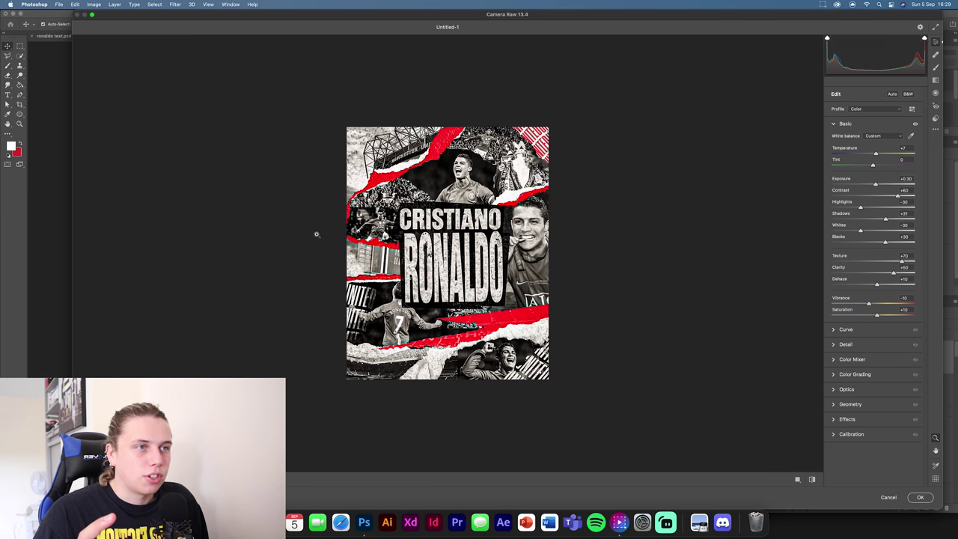
{"action": "left_click_drag", "start_coordinate": [317, 233], "coordinate": [452, 256]}
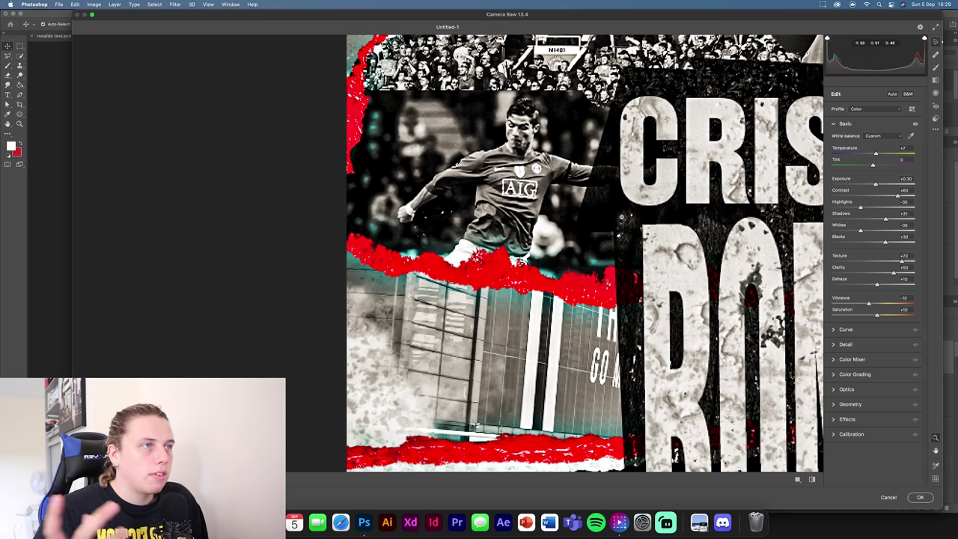
{"action": "left_click_drag", "start_coordinate": [663, 272], "coordinate": [624, 235]}
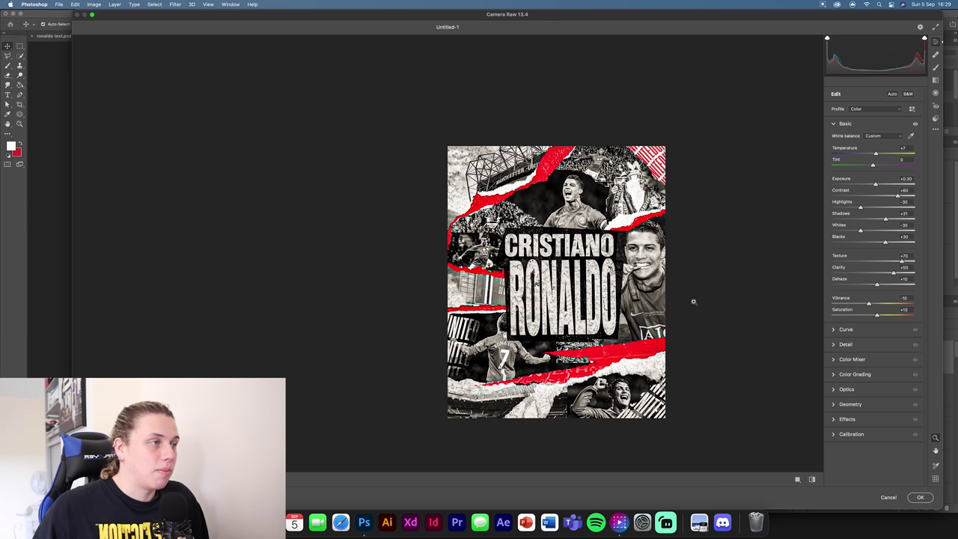
{"action": "left_click_drag", "start_coordinate": [662, 289], "coordinate": [595, 283]}
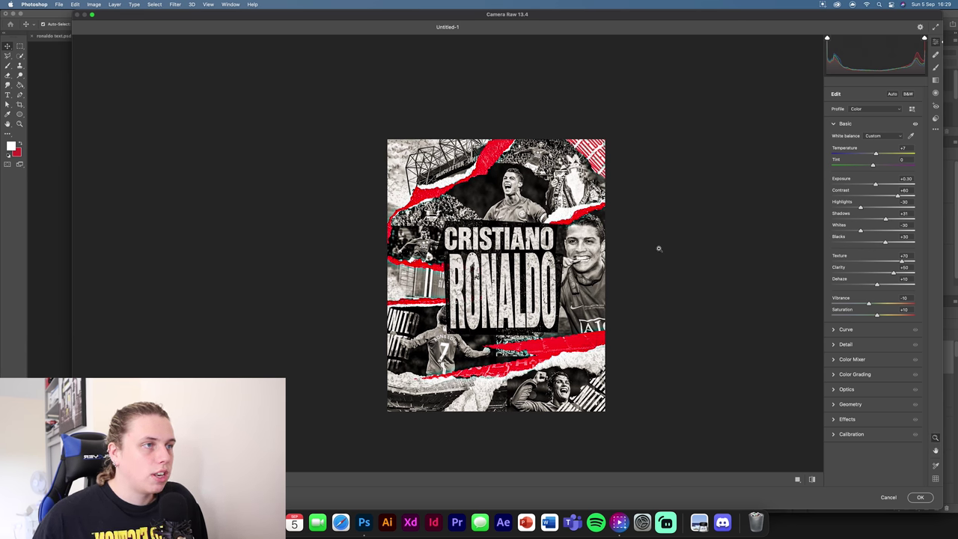
{"action": "left_click_drag", "start_coordinate": [522, 258], "coordinate": [574, 258]}
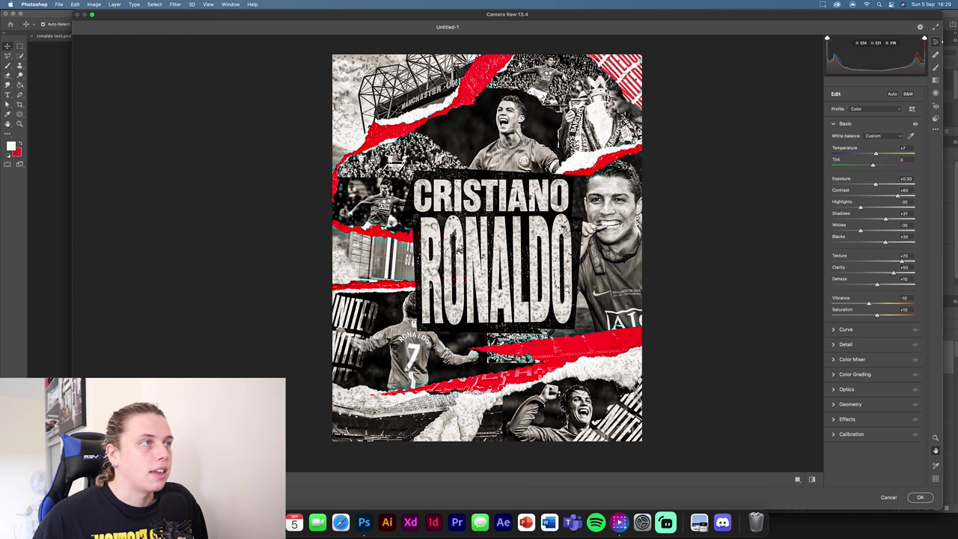
{"action": "left_click", "coordinate": [833, 362]}
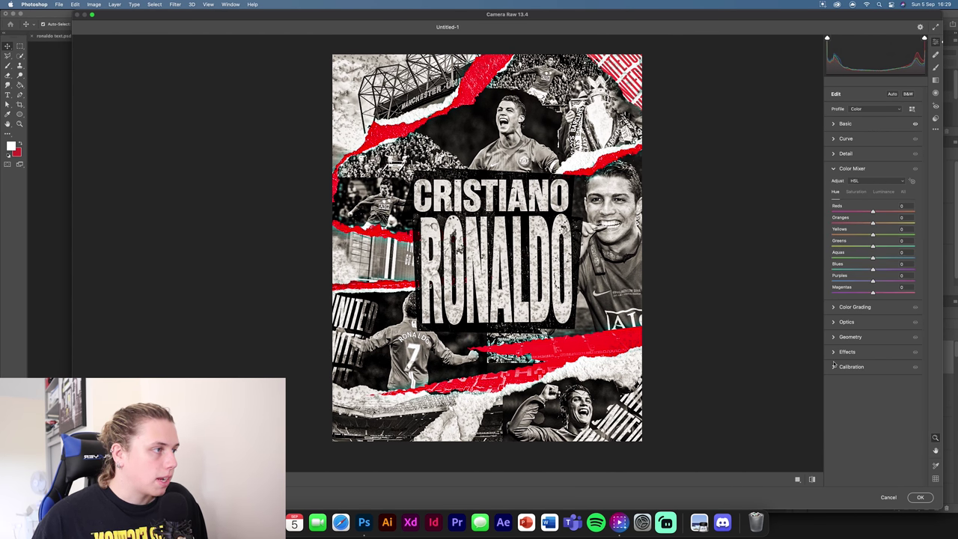
{"action": "left_click", "coordinate": [858, 193]}
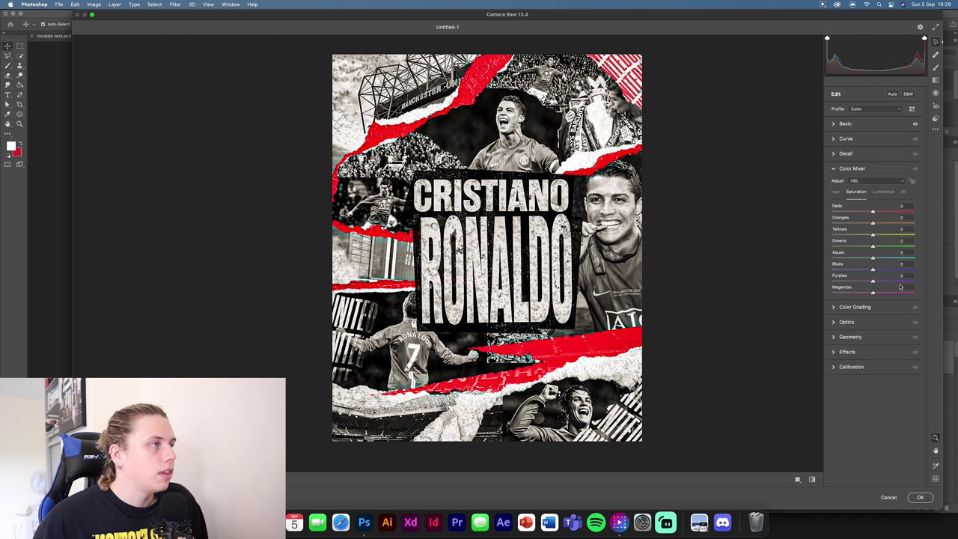
{"action": "left_click_drag", "start_coordinate": [872, 257], "coordinate": [815, 258]}
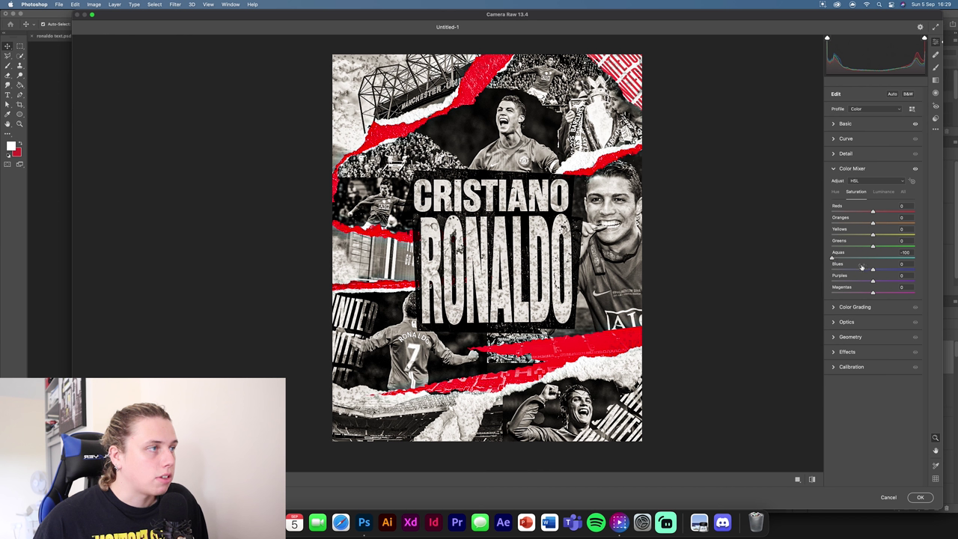
{"action": "left_click_drag", "start_coordinate": [872, 270], "coordinate": [825, 273]}
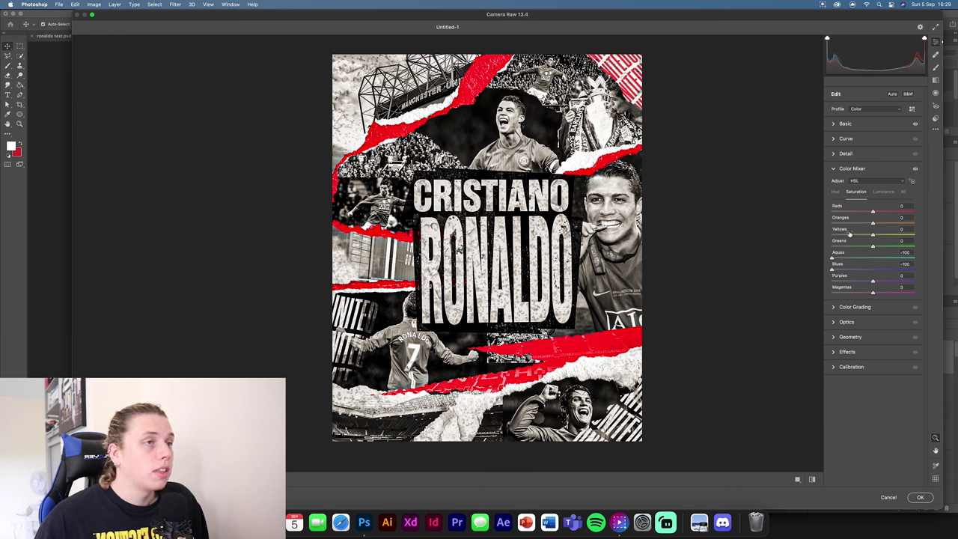
{"action": "left_click", "coordinate": [881, 193]}
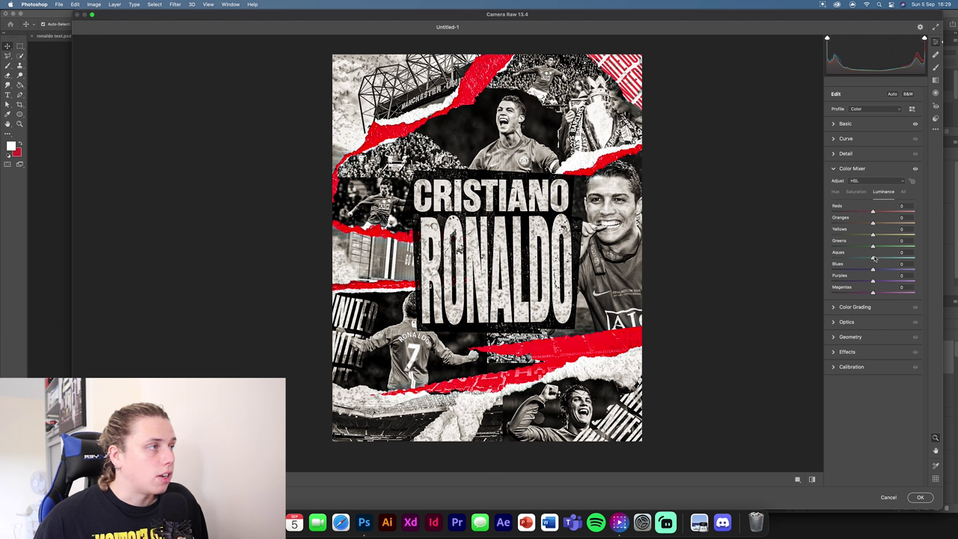
{"action": "left_click_drag", "start_coordinate": [873, 258], "coordinate": [817, 271]}
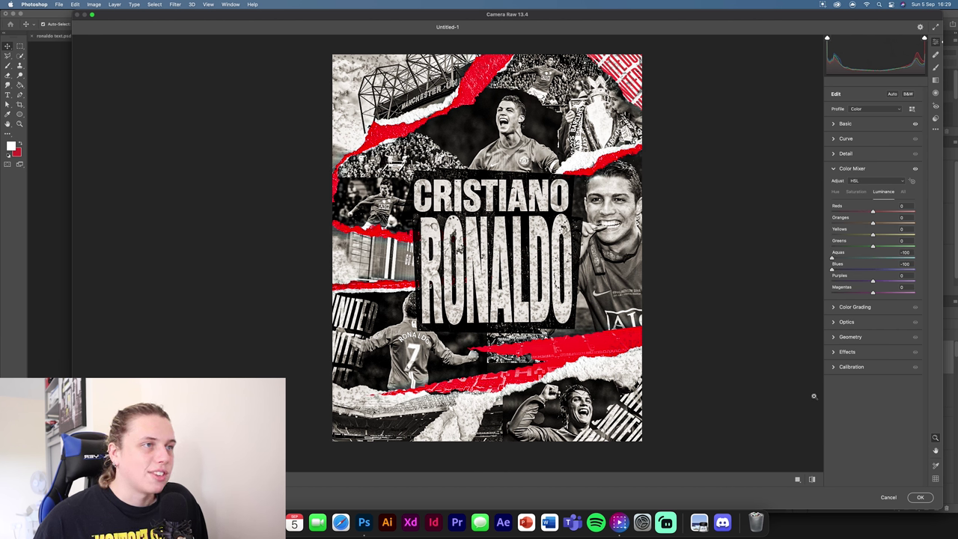
Compare the poster with and without the Color Mixer adjustments.
{"action": "left_click", "coordinate": [916, 171]}
{"action": "left_click", "coordinate": [916, 171]}
{"action": "left_click", "coordinate": [916, 170]}
{"action": "left_click", "coordinate": [917, 170]}
{"action": "left_click", "coordinate": [916, 170]}
{"action": "left_click", "coordinate": [917, 169]}
{"action": "left_click", "coordinate": [916, 170]}
{"action": "left_click", "coordinate": [916, 170]}
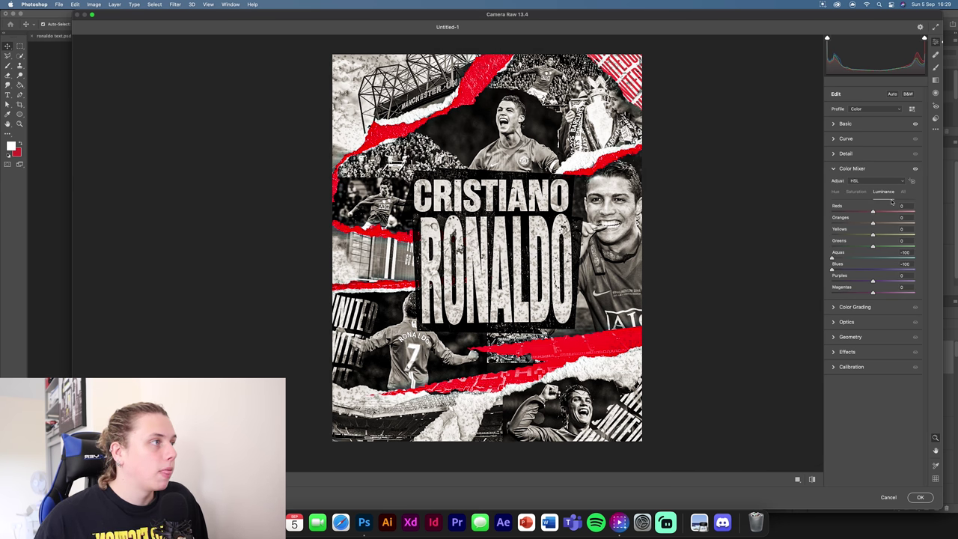
Shape the point curve with a shadow point at input 56, output 45 and a highlight point at about input 228, output 228.
{"action": "left_click", "coordinate": [834, 139]}
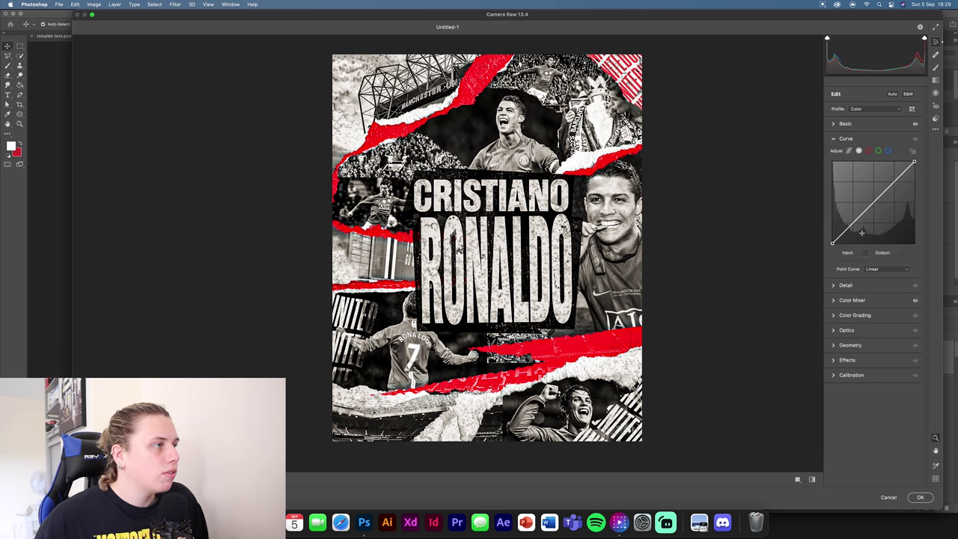
{"action": "left_click_drag", "start_coordinate": [849, 225], "coordinate": [853, 228]}
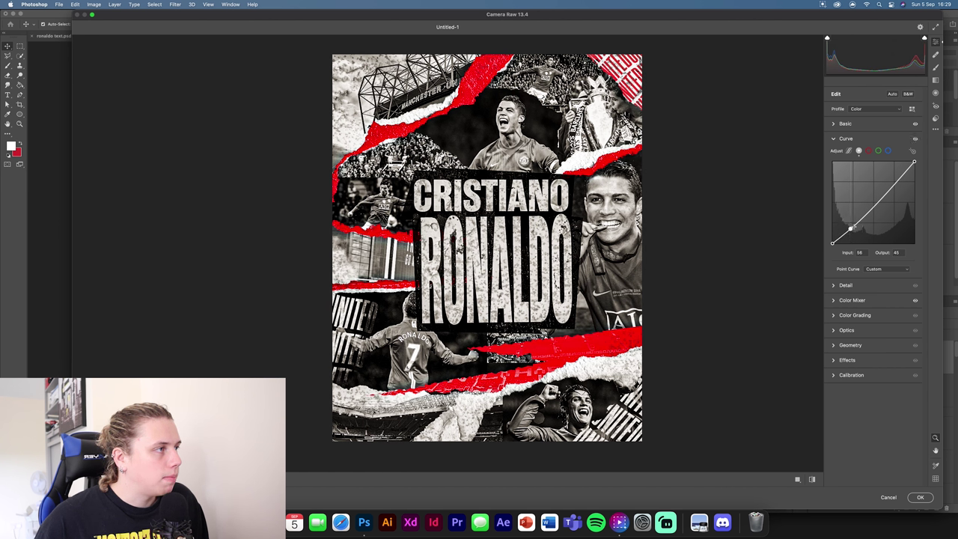
{"action": "left_click", "coordinate": [906, 169]}
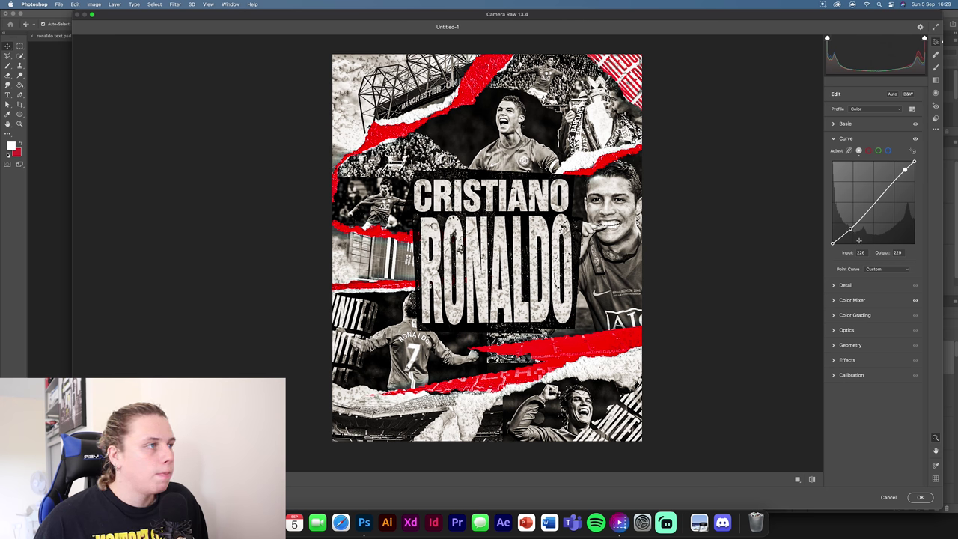
{"action": "left_click", "coordinate": [837, 139]}
Set sharpening to 104, noise reduction to 15 and color noise reduction to 15.
{"action": "left_click", "coordinate": [839, 155]}
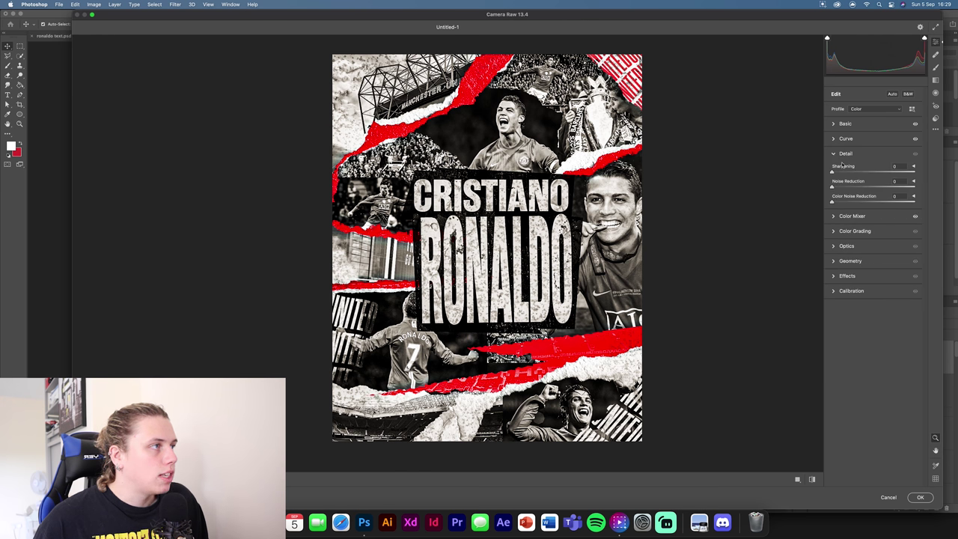
{"action": "left_click_drag", "start_coordinate": [832, 172], "coordinate": [890, 172]}
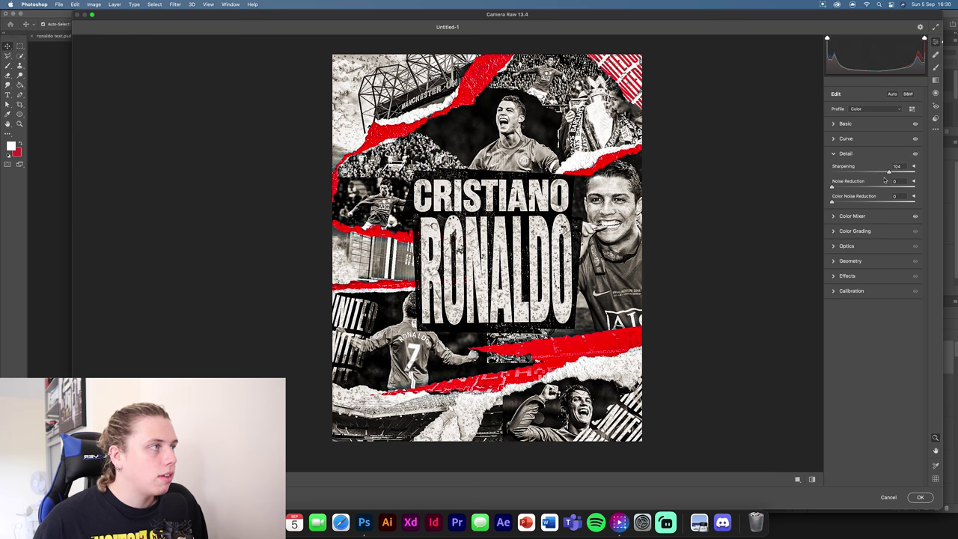
{"action": "left_click_drag", "start_coordinate": [833, 187], "coordinate": [845, 187]}
{"action": "left_click", "coordinate": [845, 202]}
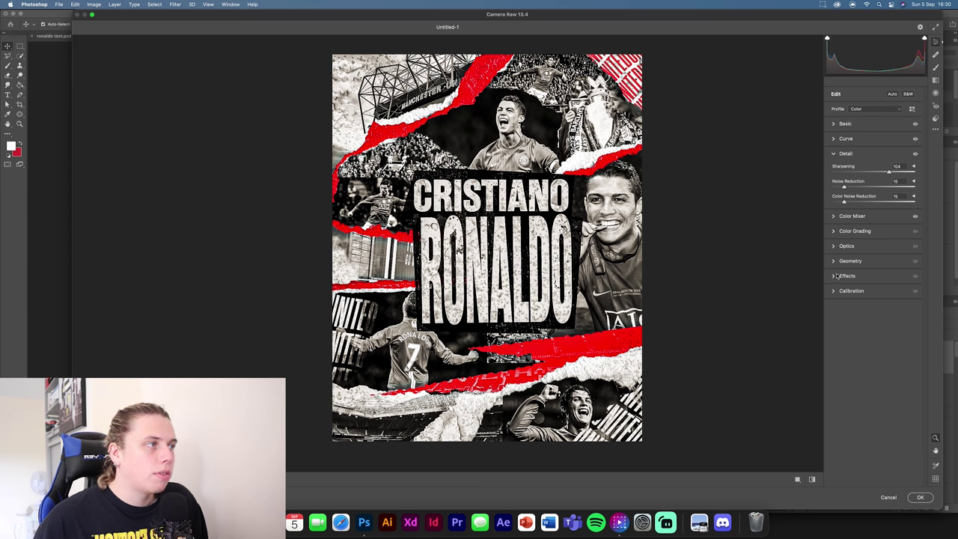
Add grain of 30 and a vignette of -10 to the poster.
{"action": "left_click", "coordinate": [839, 275]}
{"action": "left_click_drag", "start_coordinate": [837, 245], "coordinate": [856, 246]}
{"action": "mouse_move", "coordinate": [872, 286]}
{"action": "left_mouse_down"}
{"action": "mouse_move", "coordinate": [859, 287]}
{"action": "mouse_move", "coordinate": [868, 287]}
{"action": "left_mouse_up"}
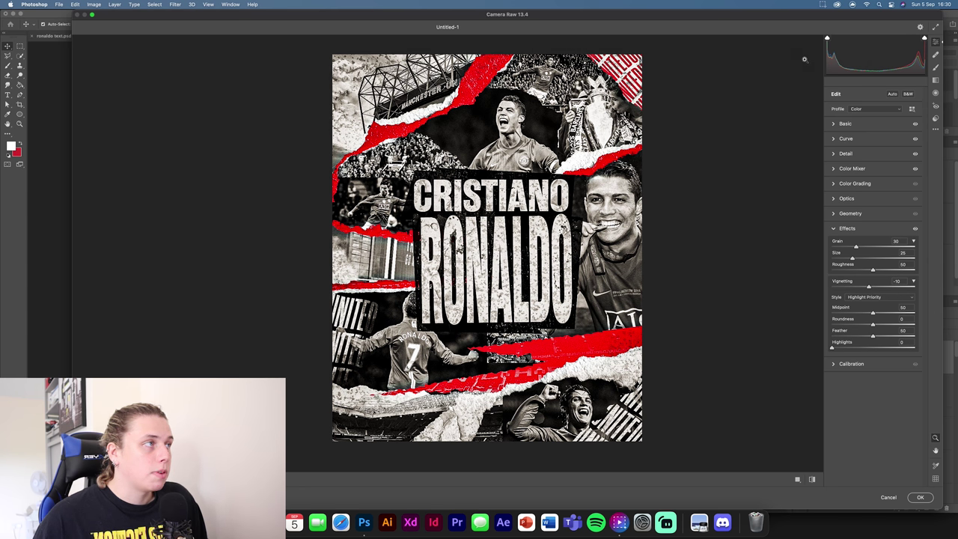
Raise the white balance temperature to +10 and show the poster's before and after versions side by side.
{"action": "left_click", "coordinate": [844, 123]}
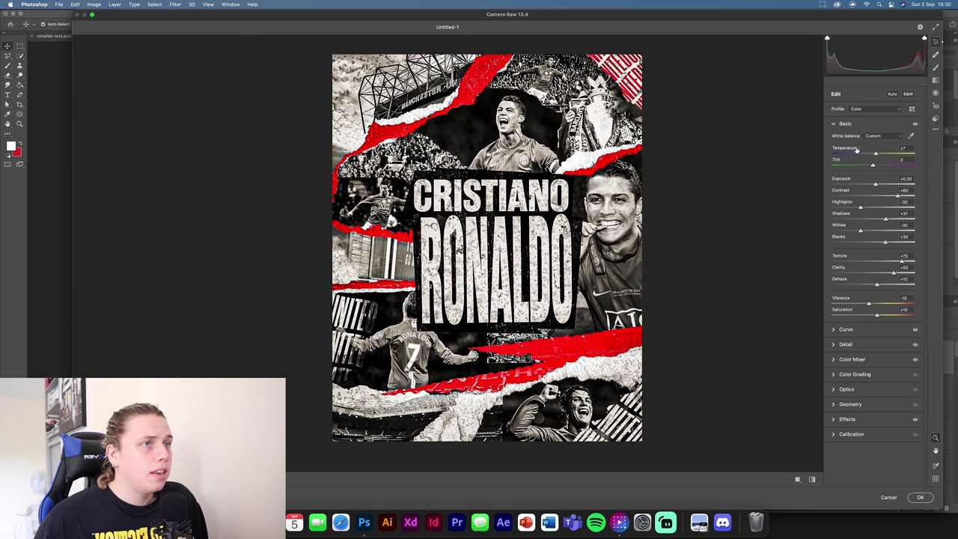
{"action": "left_click_drag", "start_coordinate": [875, 154], "coordinate": [879, 153]}
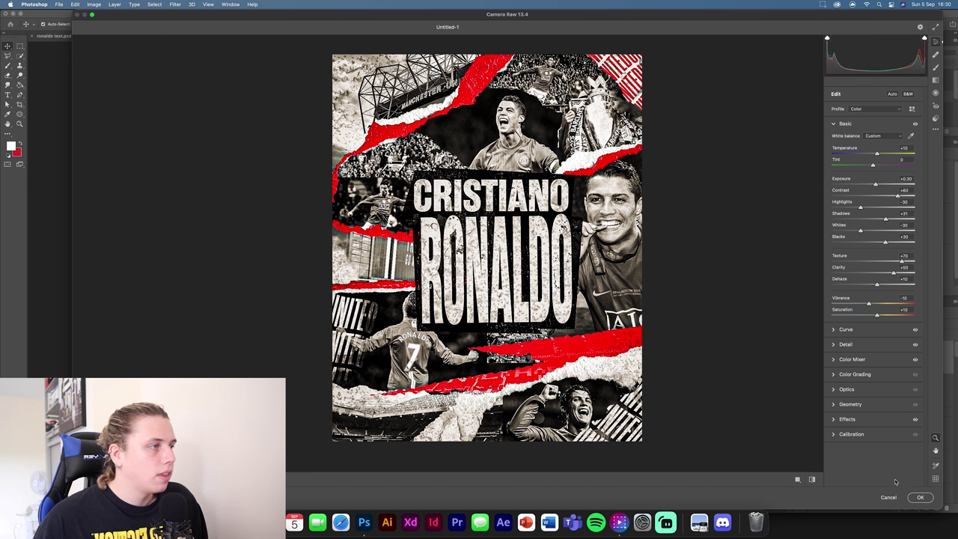
{"action": "left_click", "coordinate": [797, 479]}
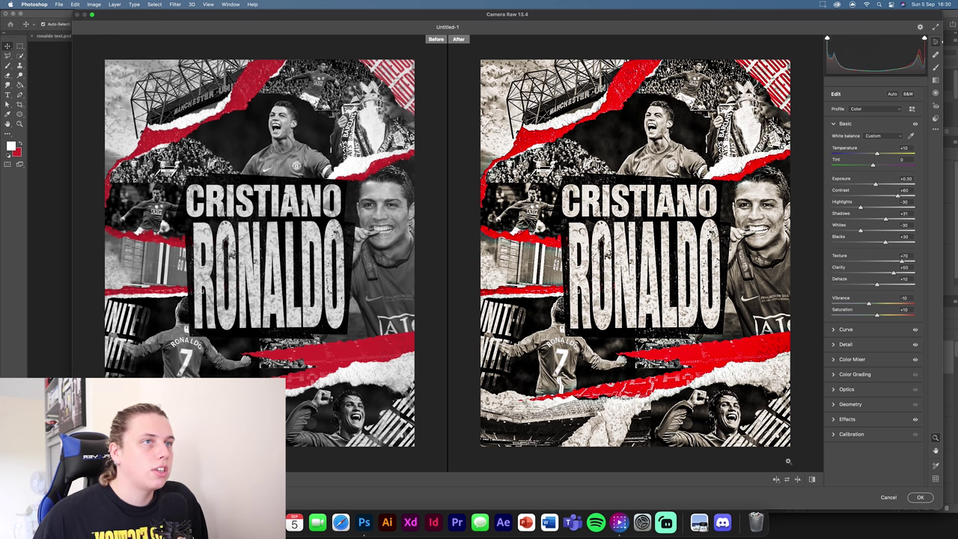